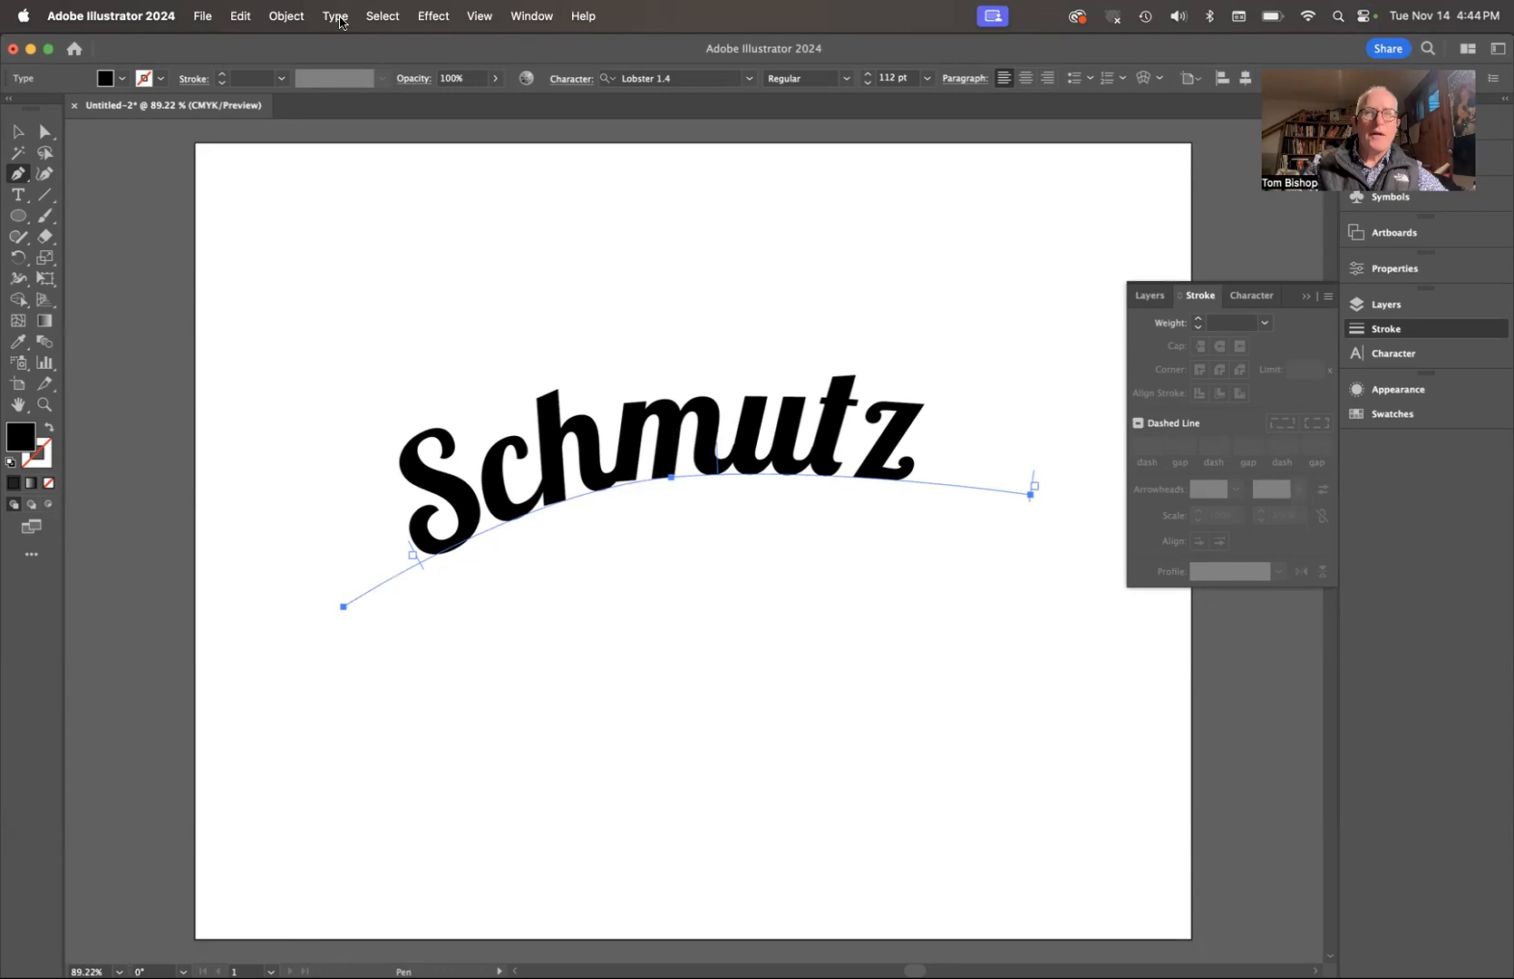
{"action": "left_click", "coordinate": [337, 16]}
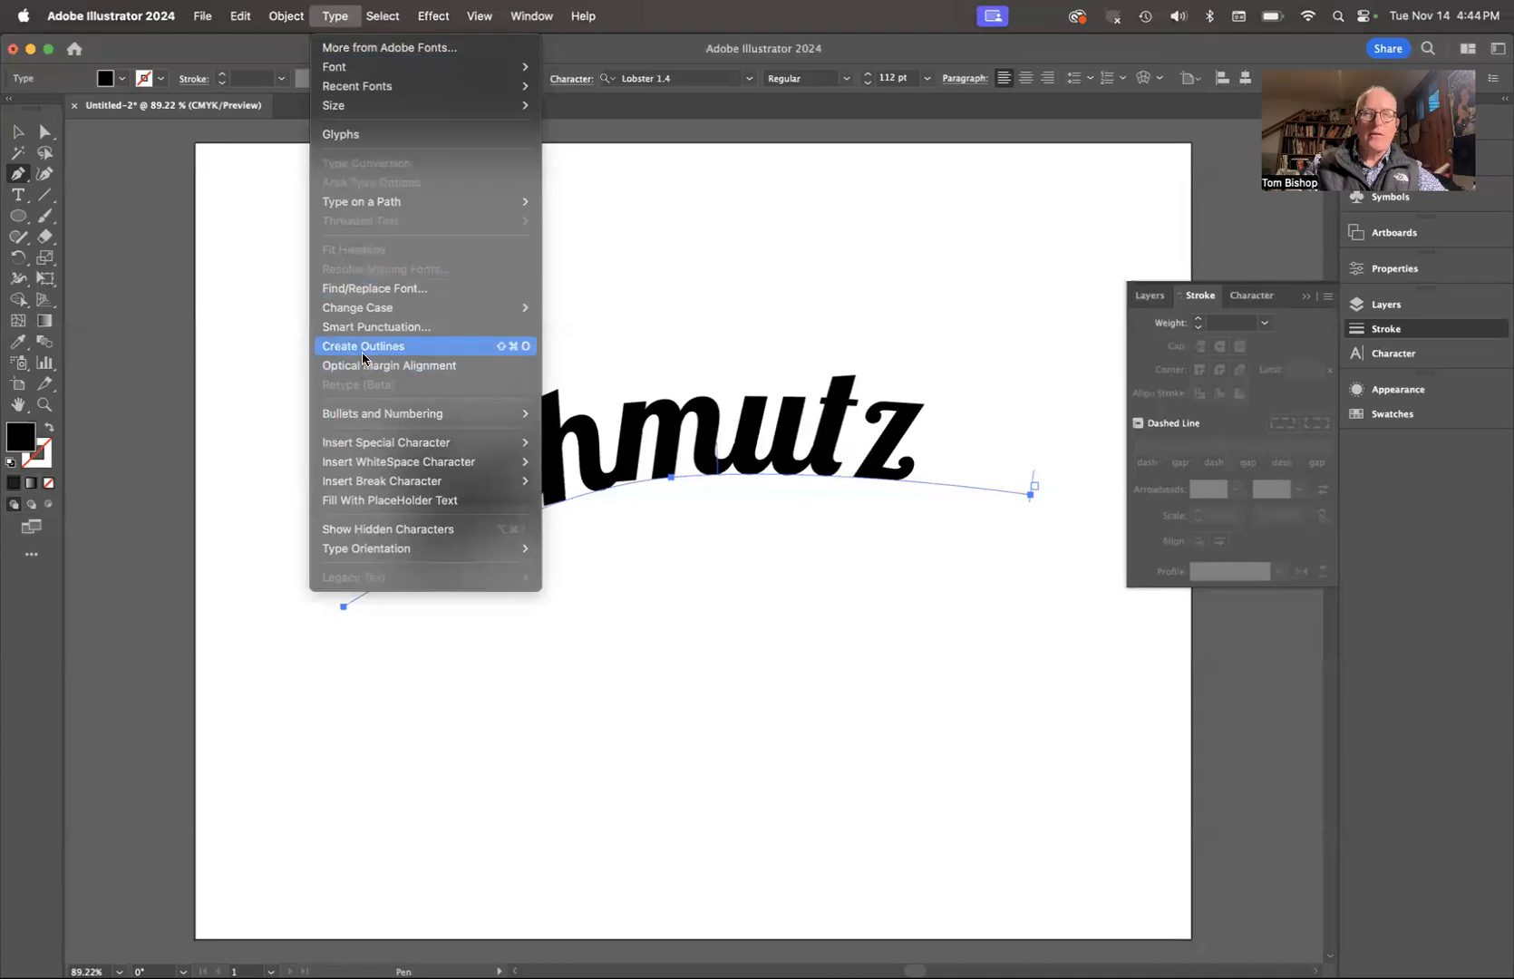
{"action": "left_click", "coordinate": [598, 343]}
{"action": "key", "text": "t"}
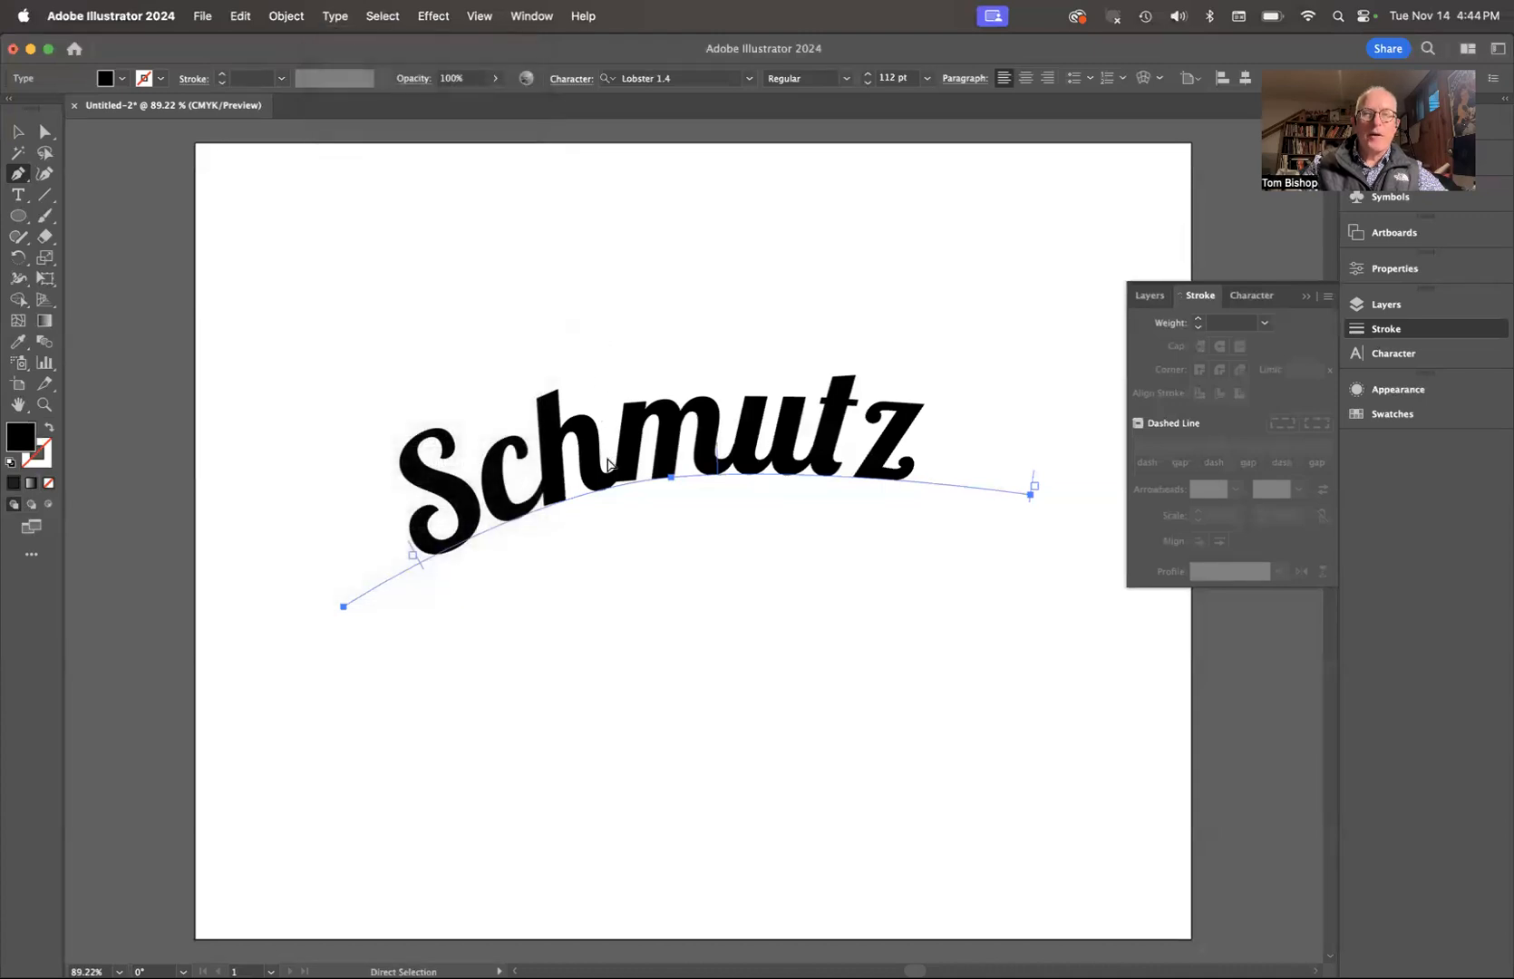
{"action": "left_click", "coordinate": [606, 456]}
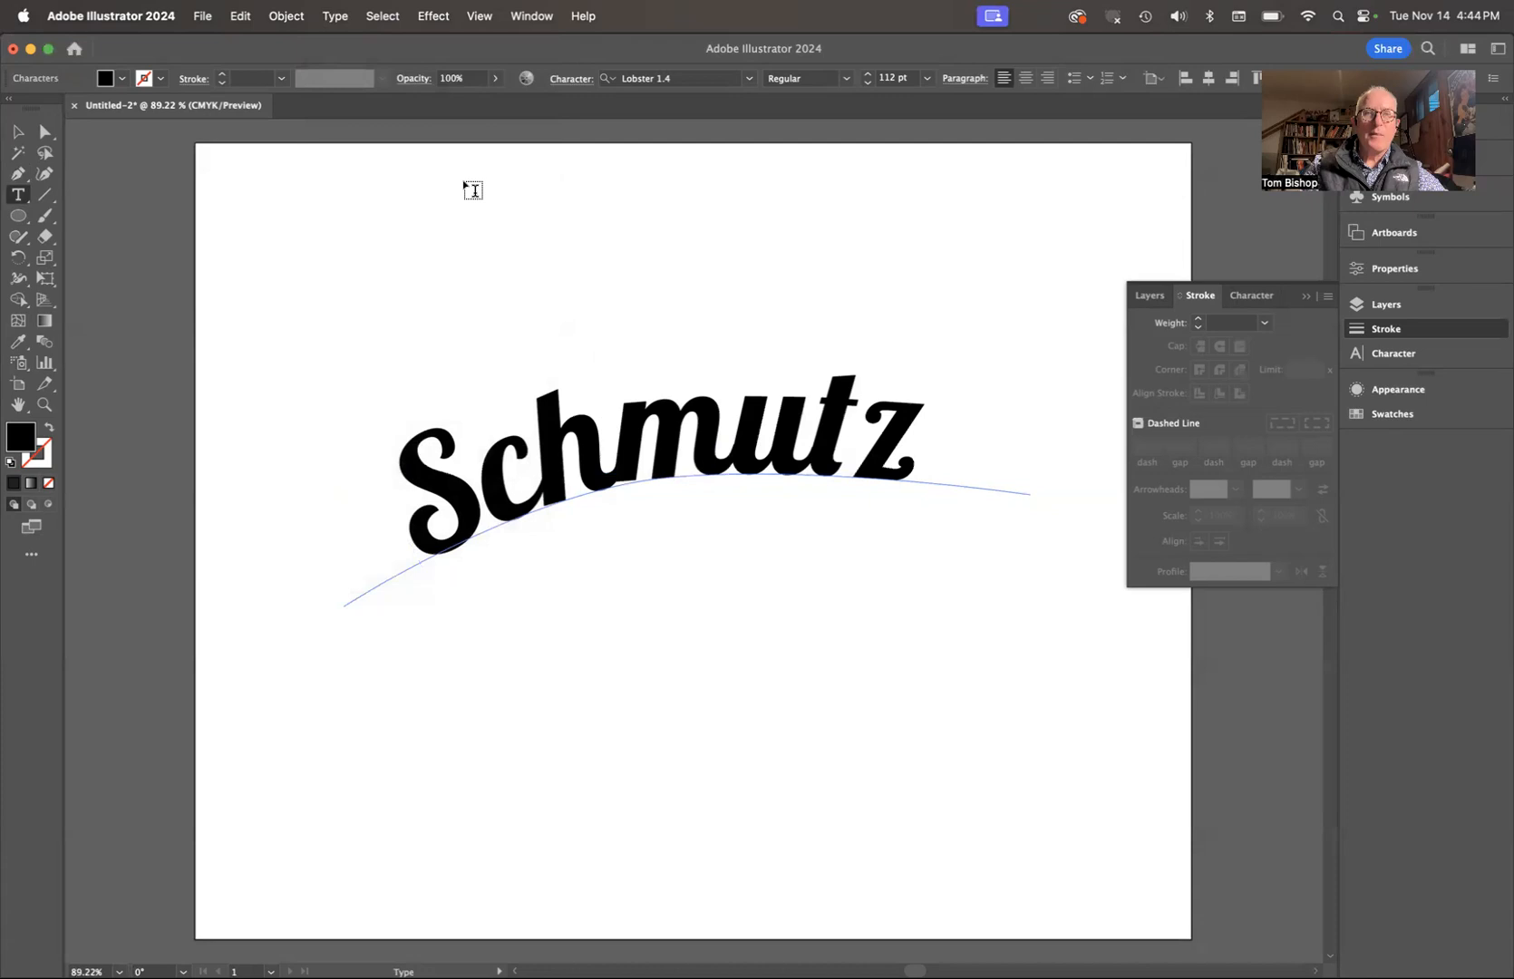
{"action": "left_click", "coordinate": [334, 15]}
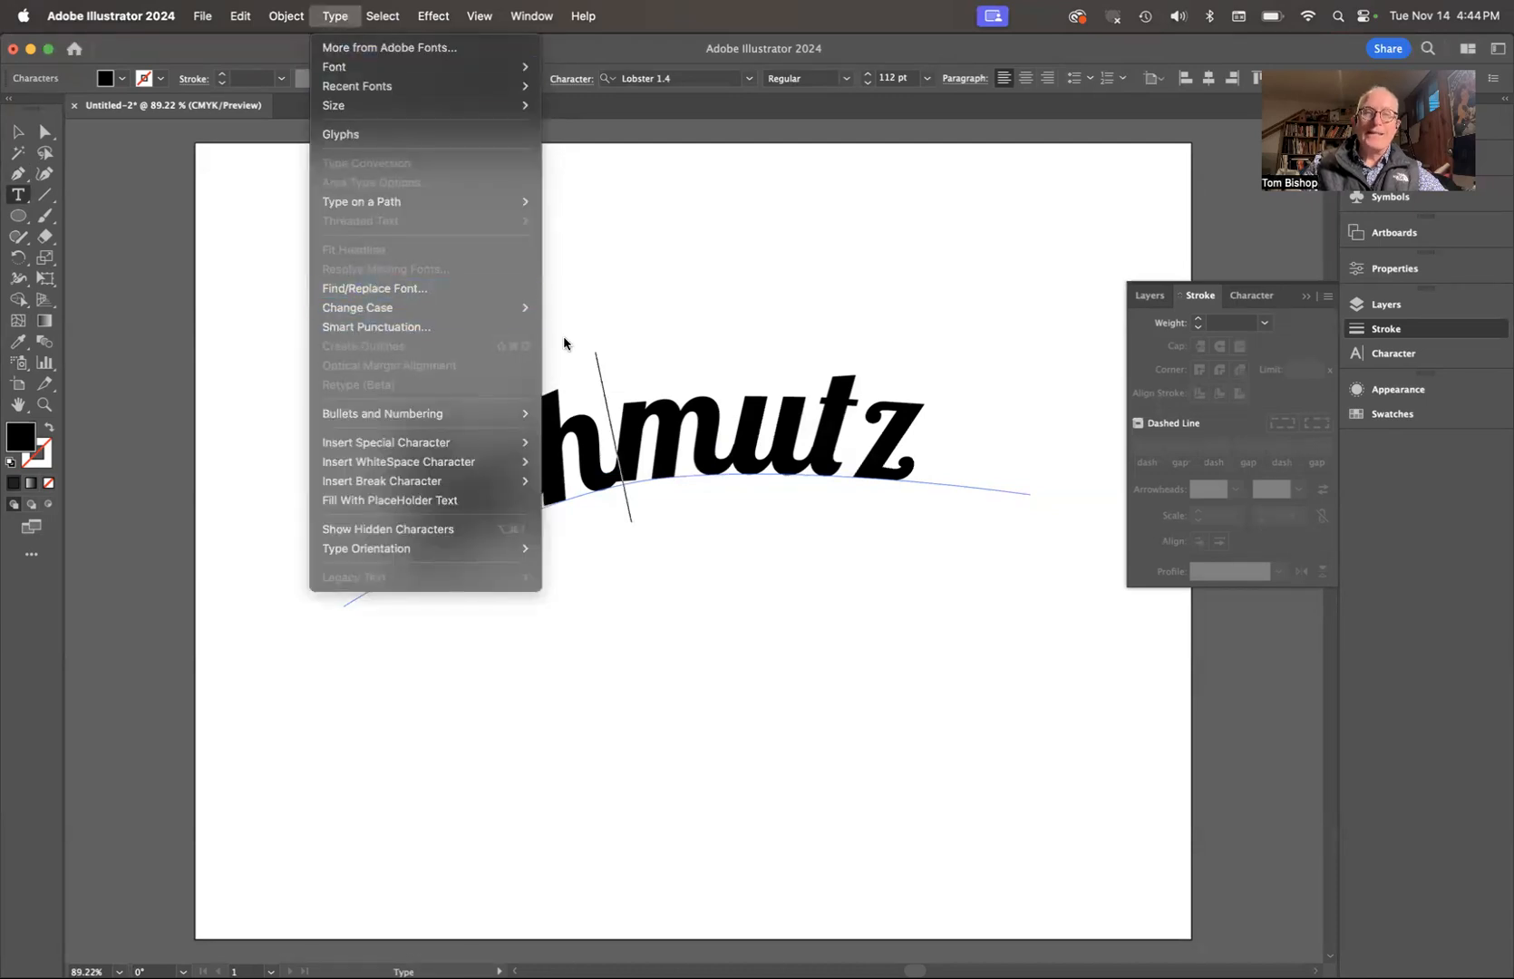
{"action": "left_click", "coordinate": [633, 299]}
Convert the arched "Schmutz" text on the path to outlines.
{"action": "left_click", "coordinate": [15, 131]}
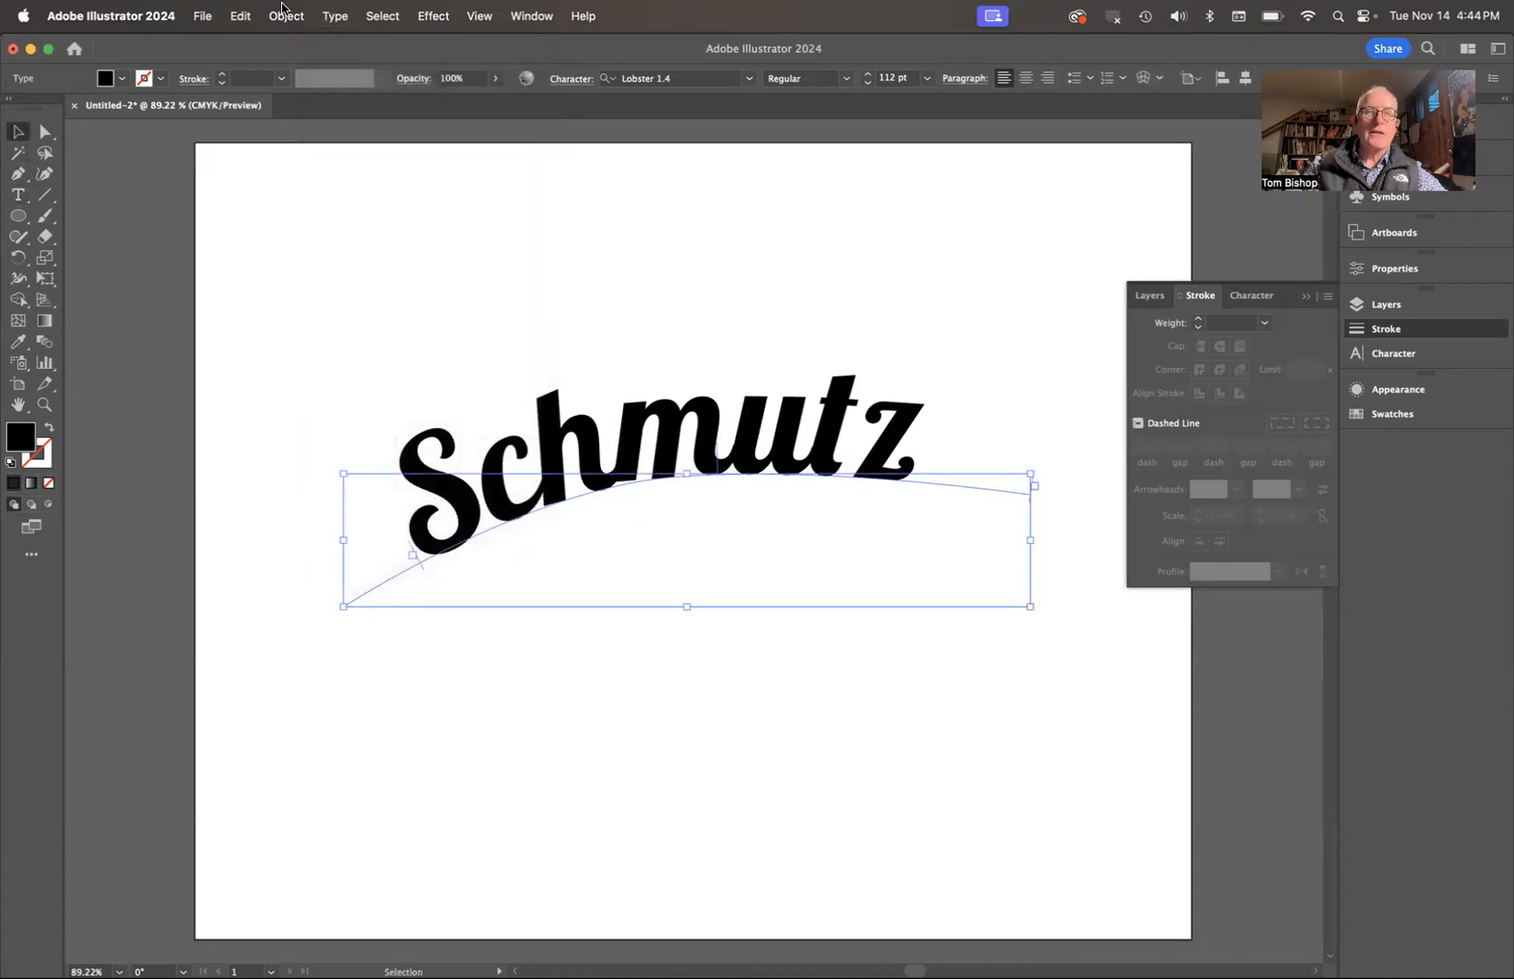
{"action": "left_click", "coordinate": [334, 17]}
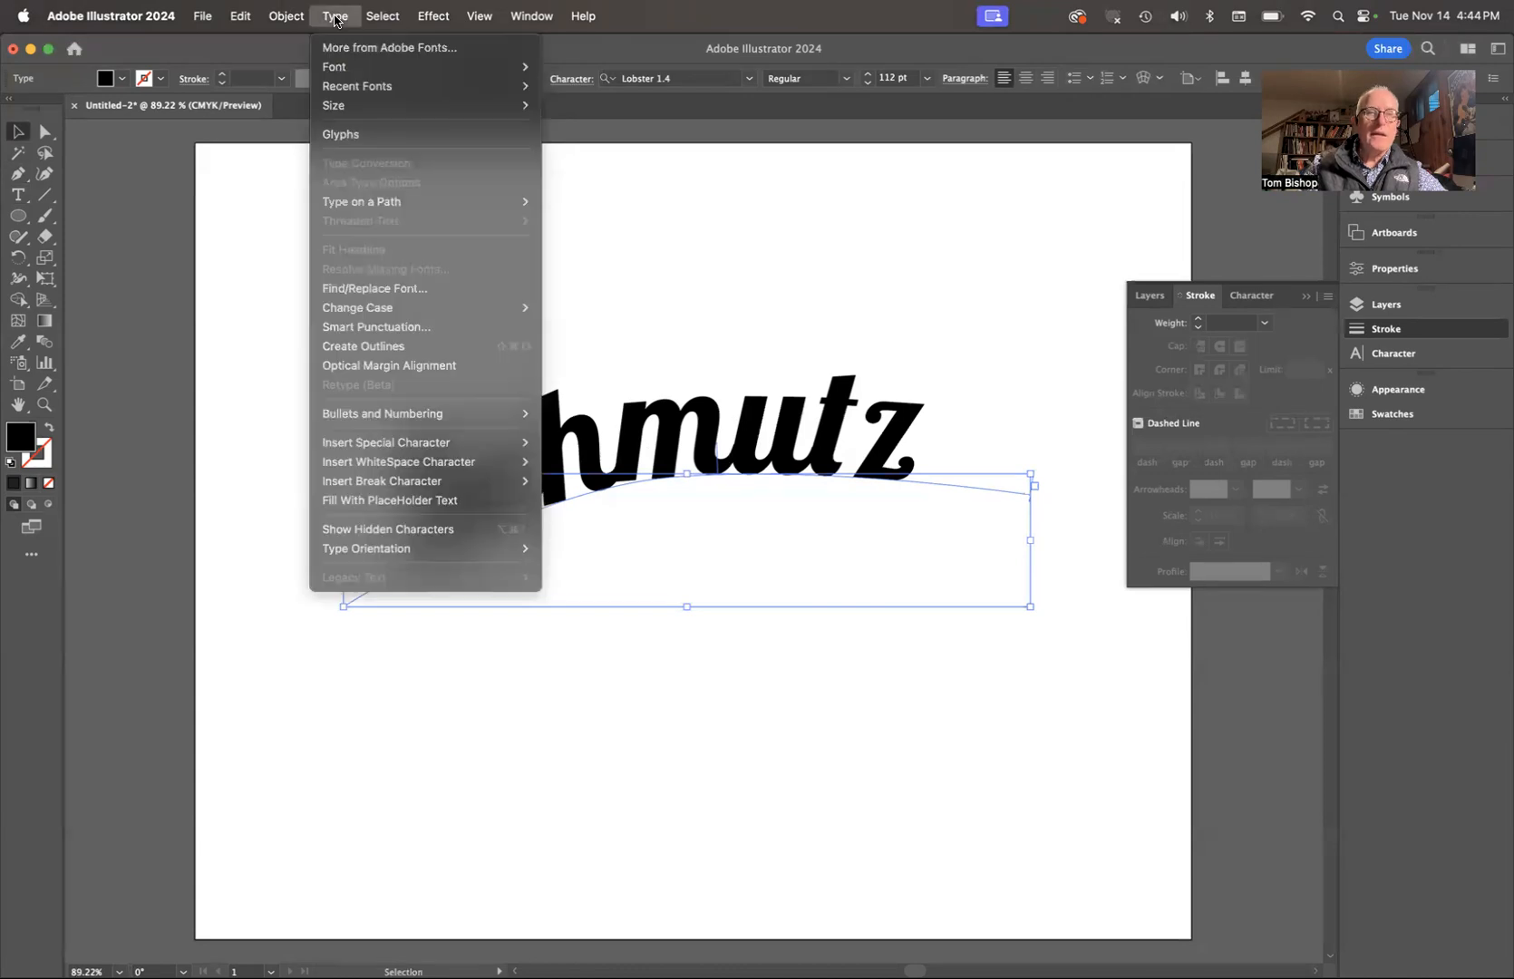
{"action": "left_click", "coordinate": [365, 347]}
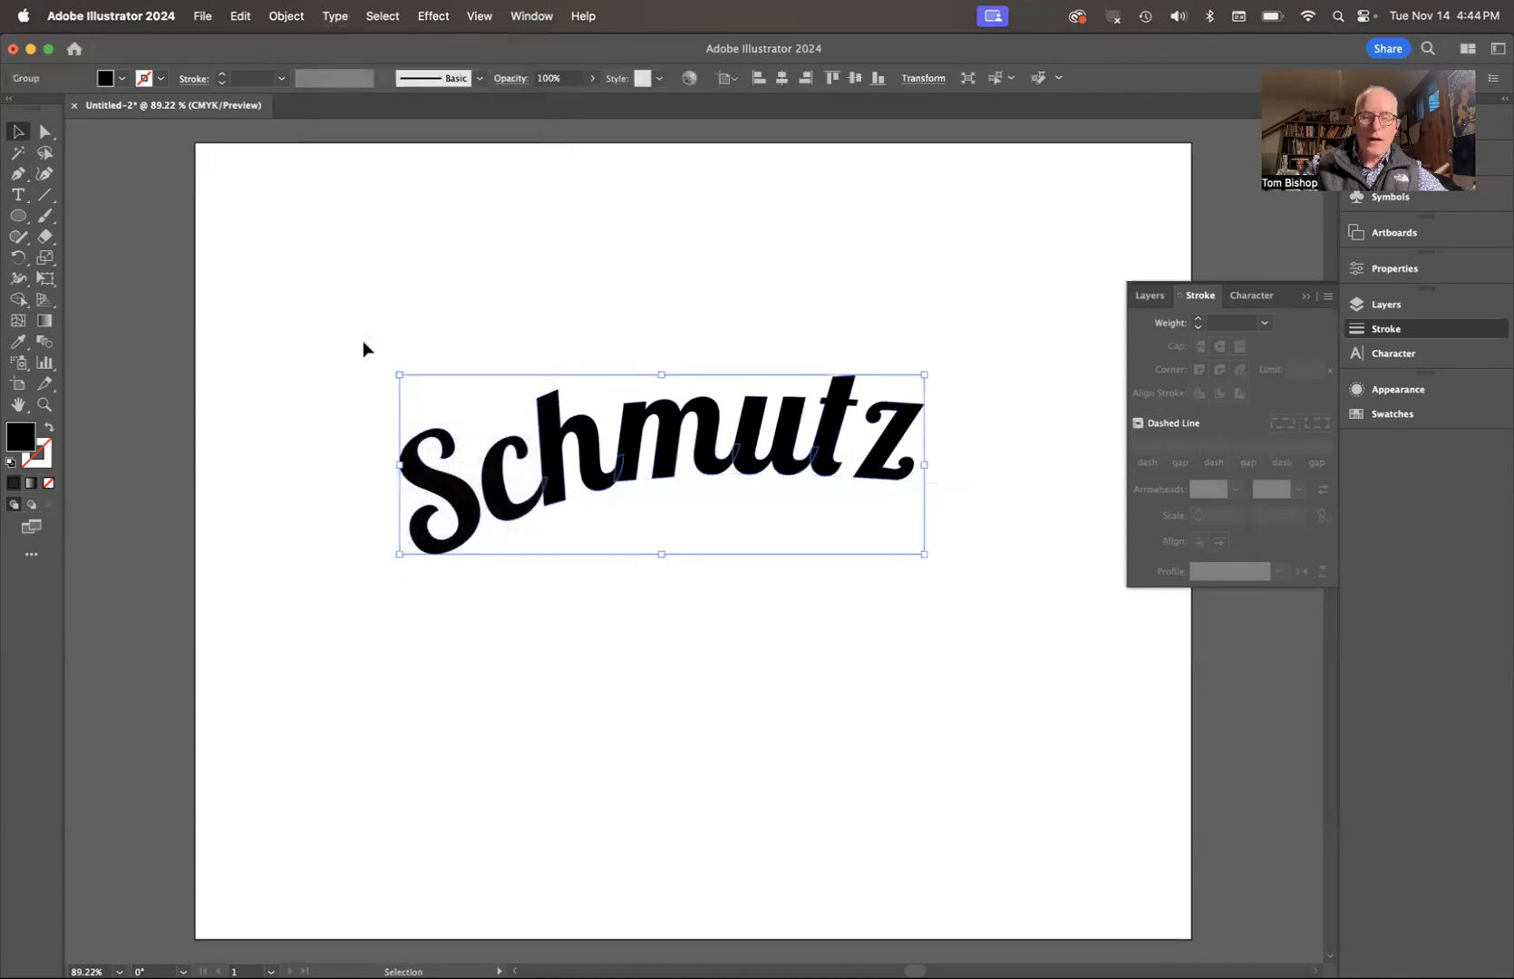
Move the two bottom anchor points of the m's first stem slightly down, then deselect the lettering.
{"action": "key", "text": "a"}
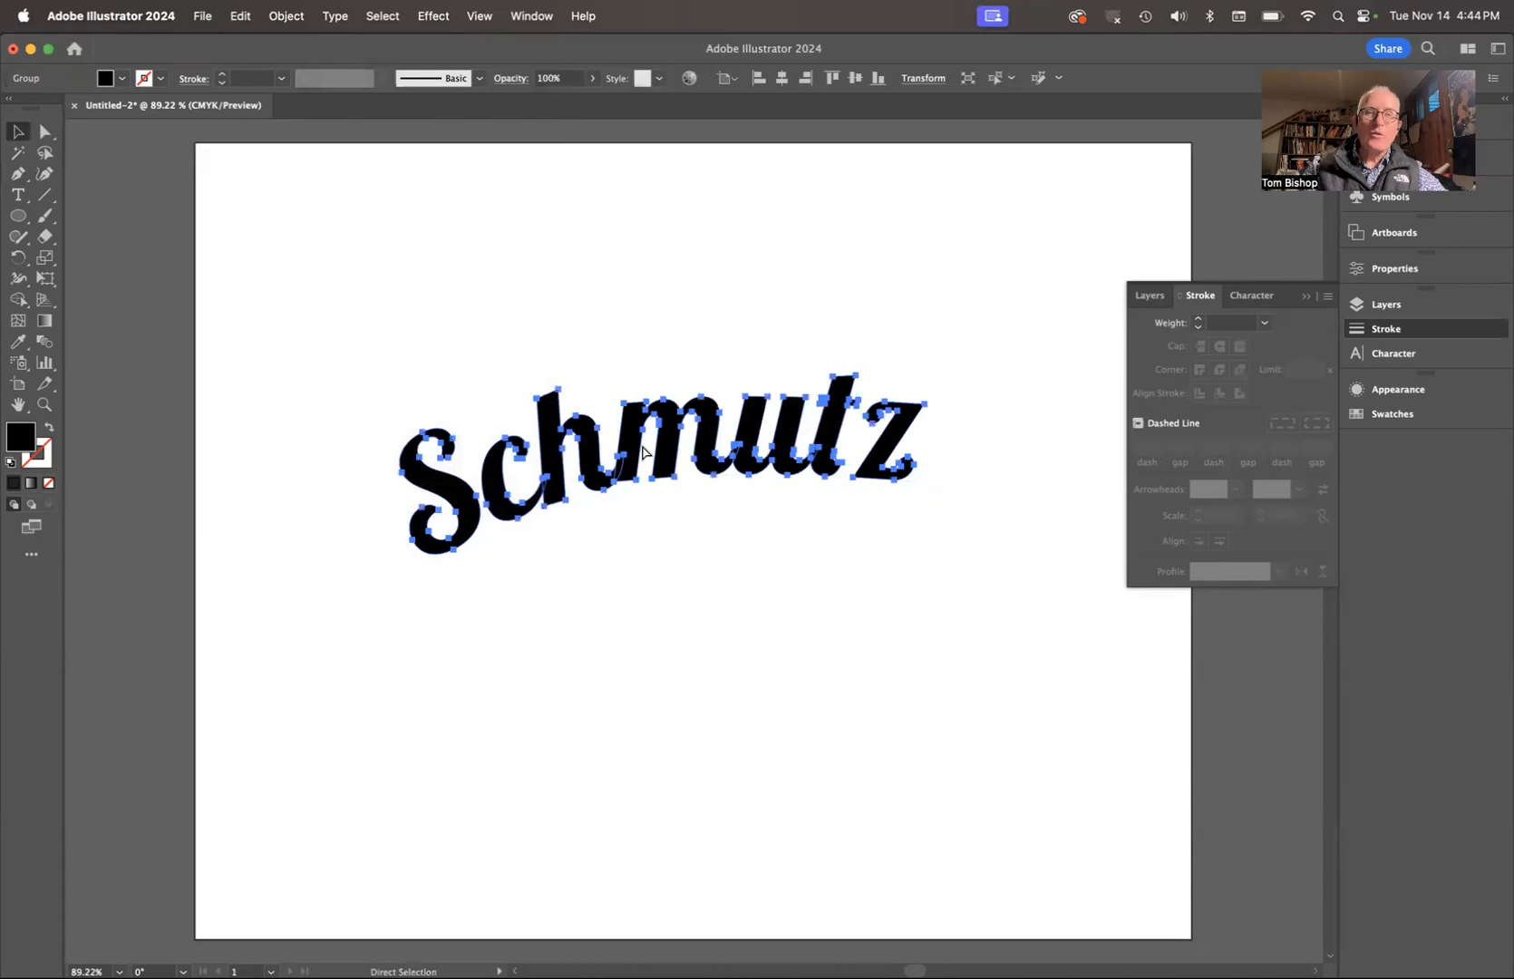
{"action": "scroll", "coordinate": [702, 446], "scroll_direction": "up", "scroll_amount": 5}
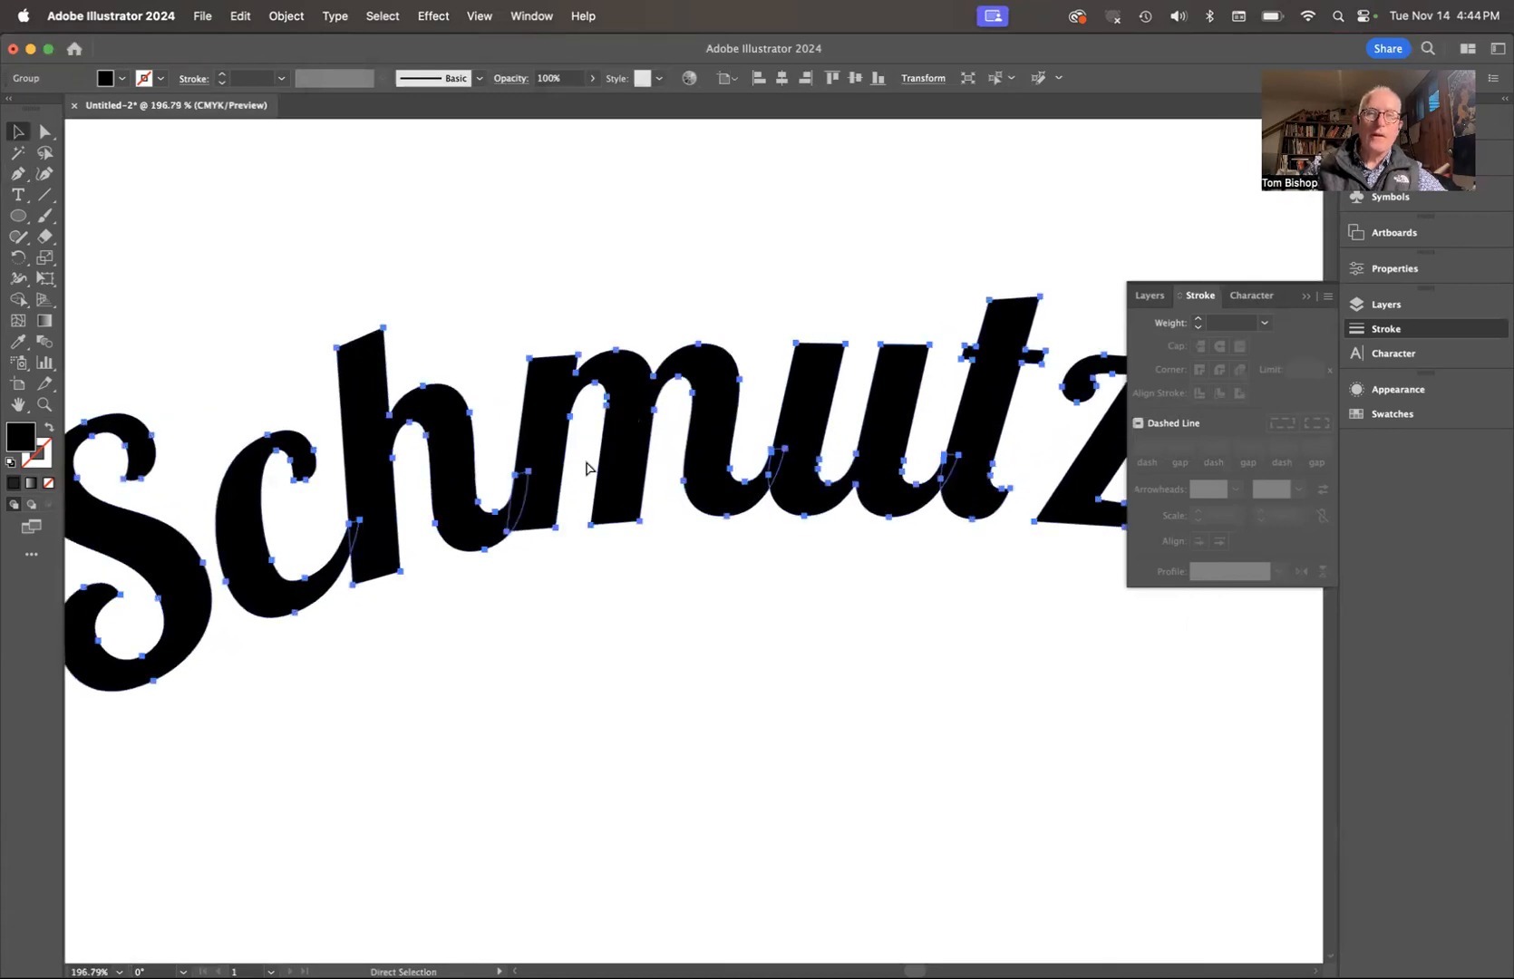
{"action": "left_click", "coordinate": [483, 281]}
{"action": "left_click", "coordinate": [44, 136]}
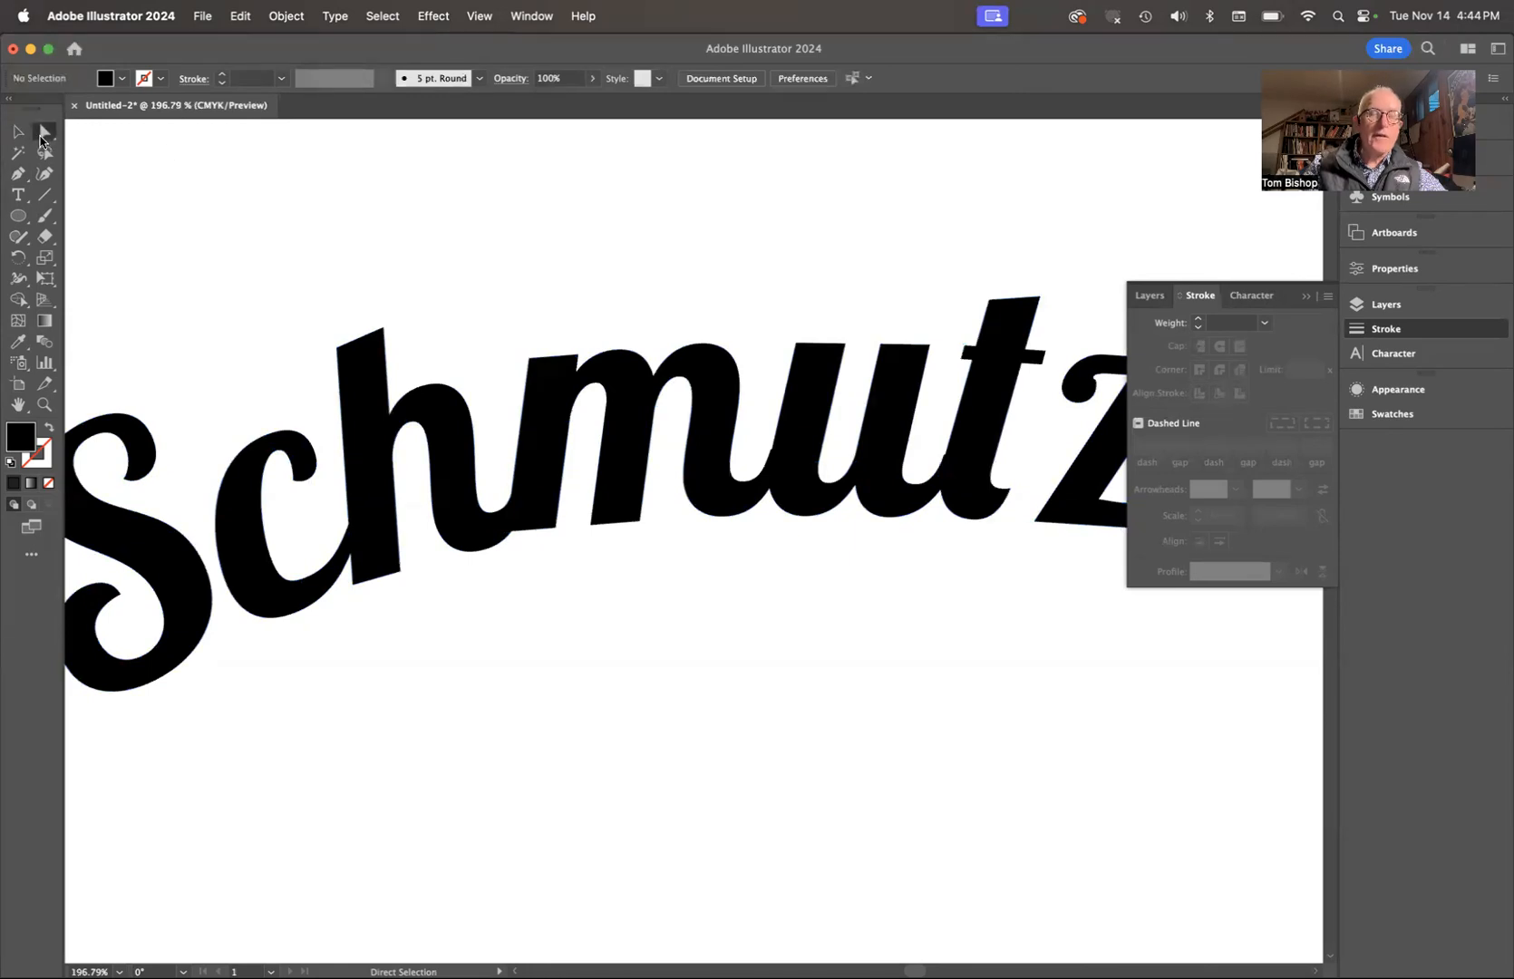
{"action": "left_click", "coordinate": [547, 530]}
{"action": "left_click", "coordinate": [530, 550]}
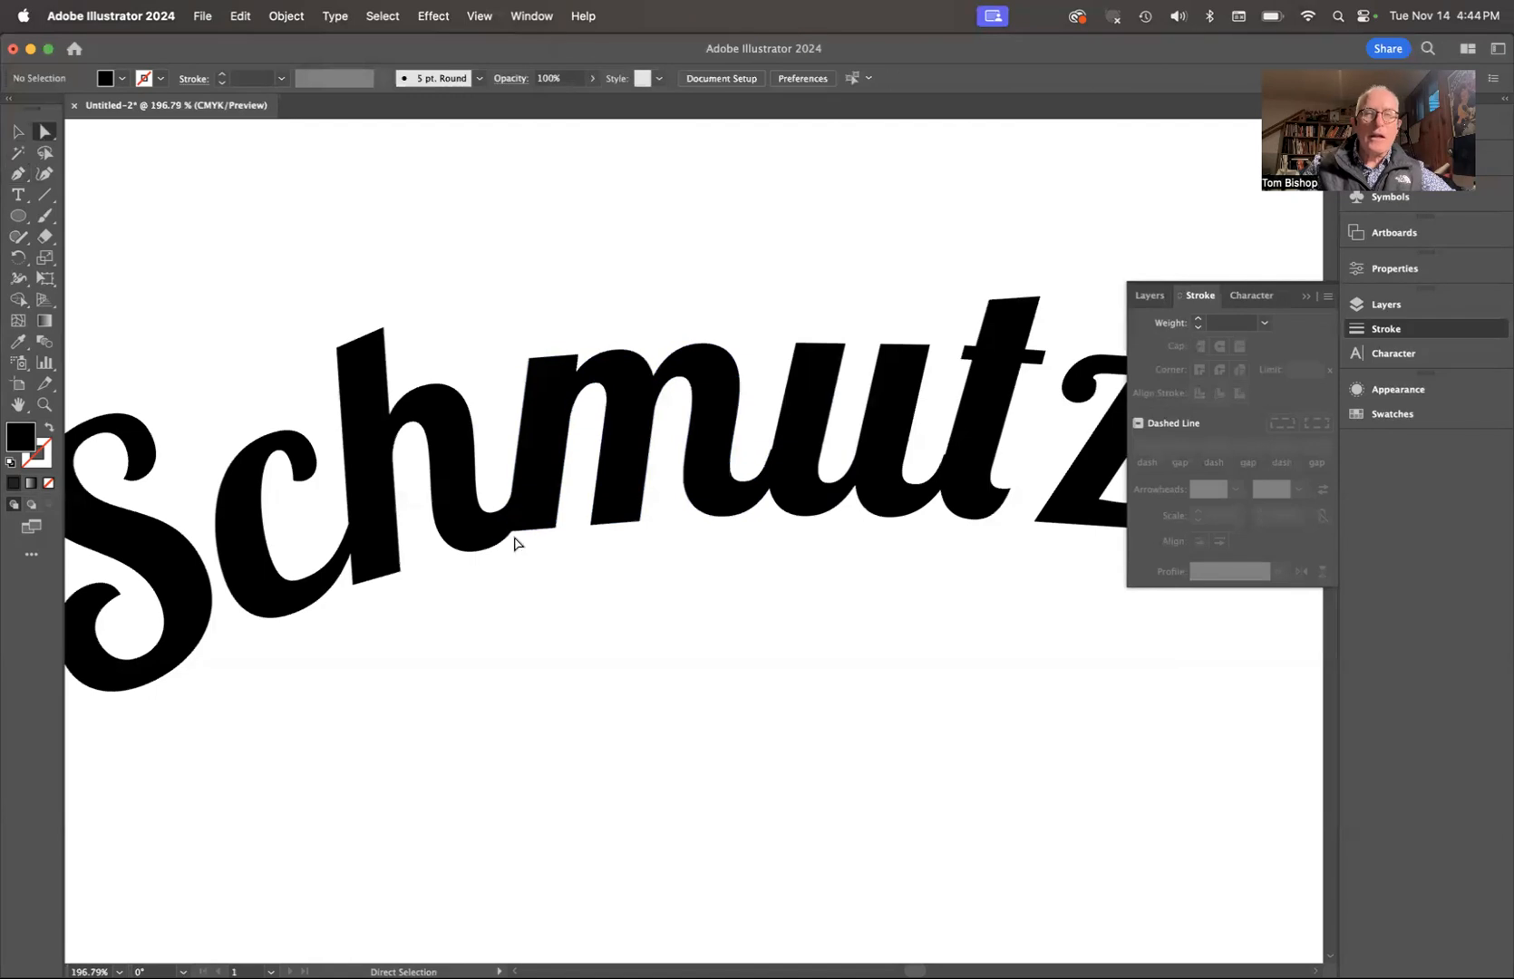
{"action": "left_click", "coordinate": [507, 533]}
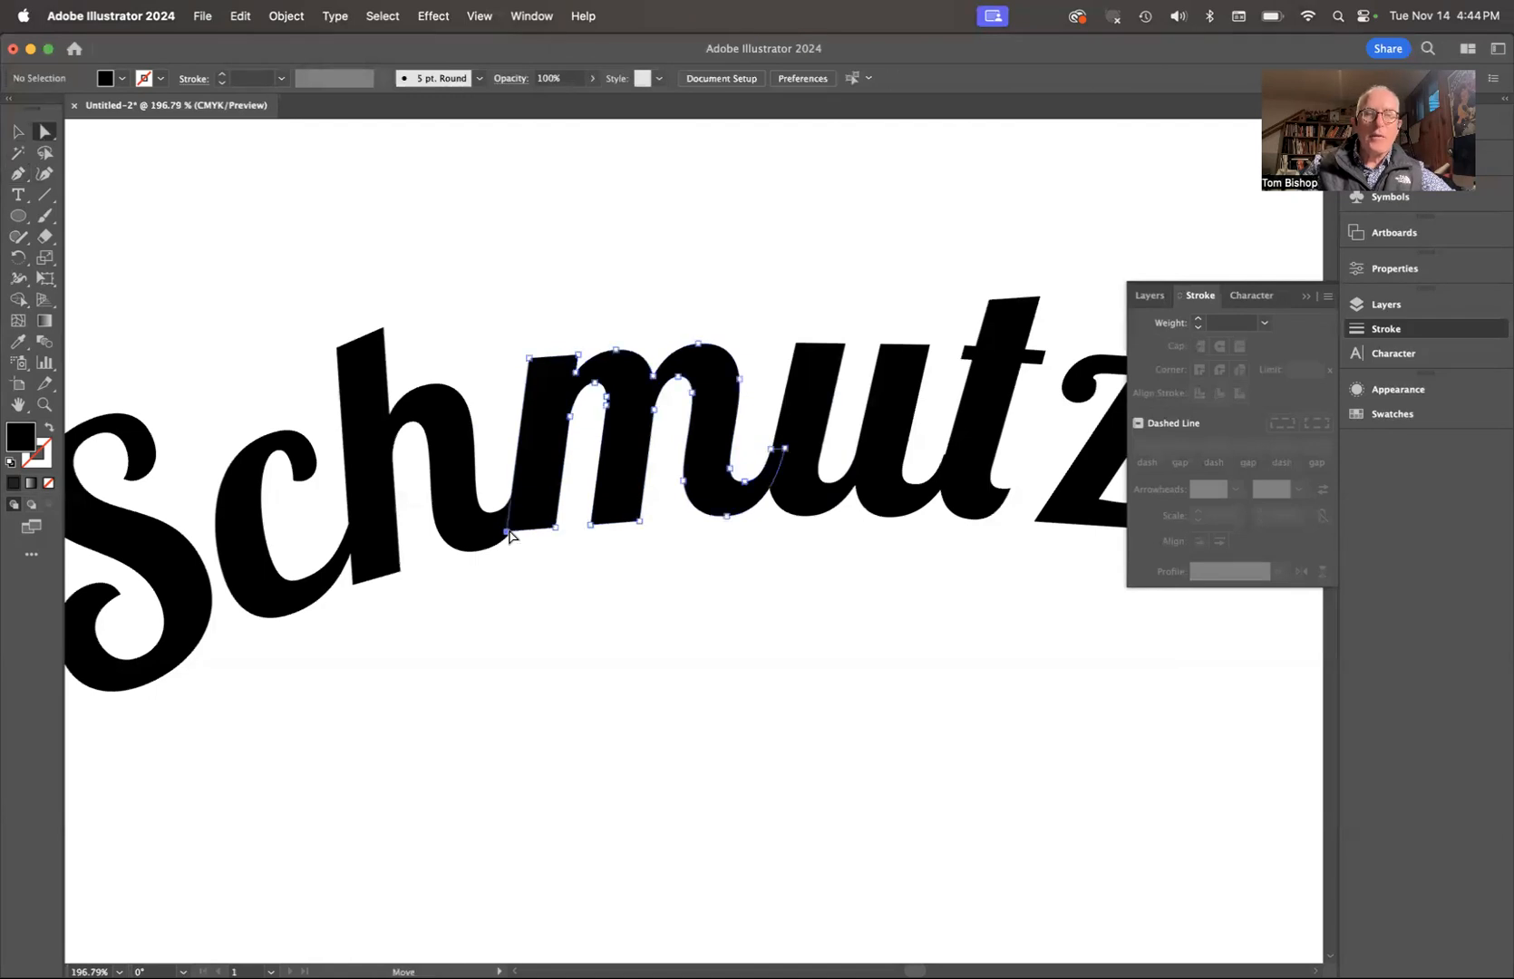
{"action": "left_click", "coordinate": [556, 528], "text": "shift"}
{"action": "left_click_drag", "start_coordinate": [556, 531], "coordinate": [557, 542]}
{"action": "scroll", "coordinate": [557, 541], "scroll_direction": "down", "scroll_amount": 5}
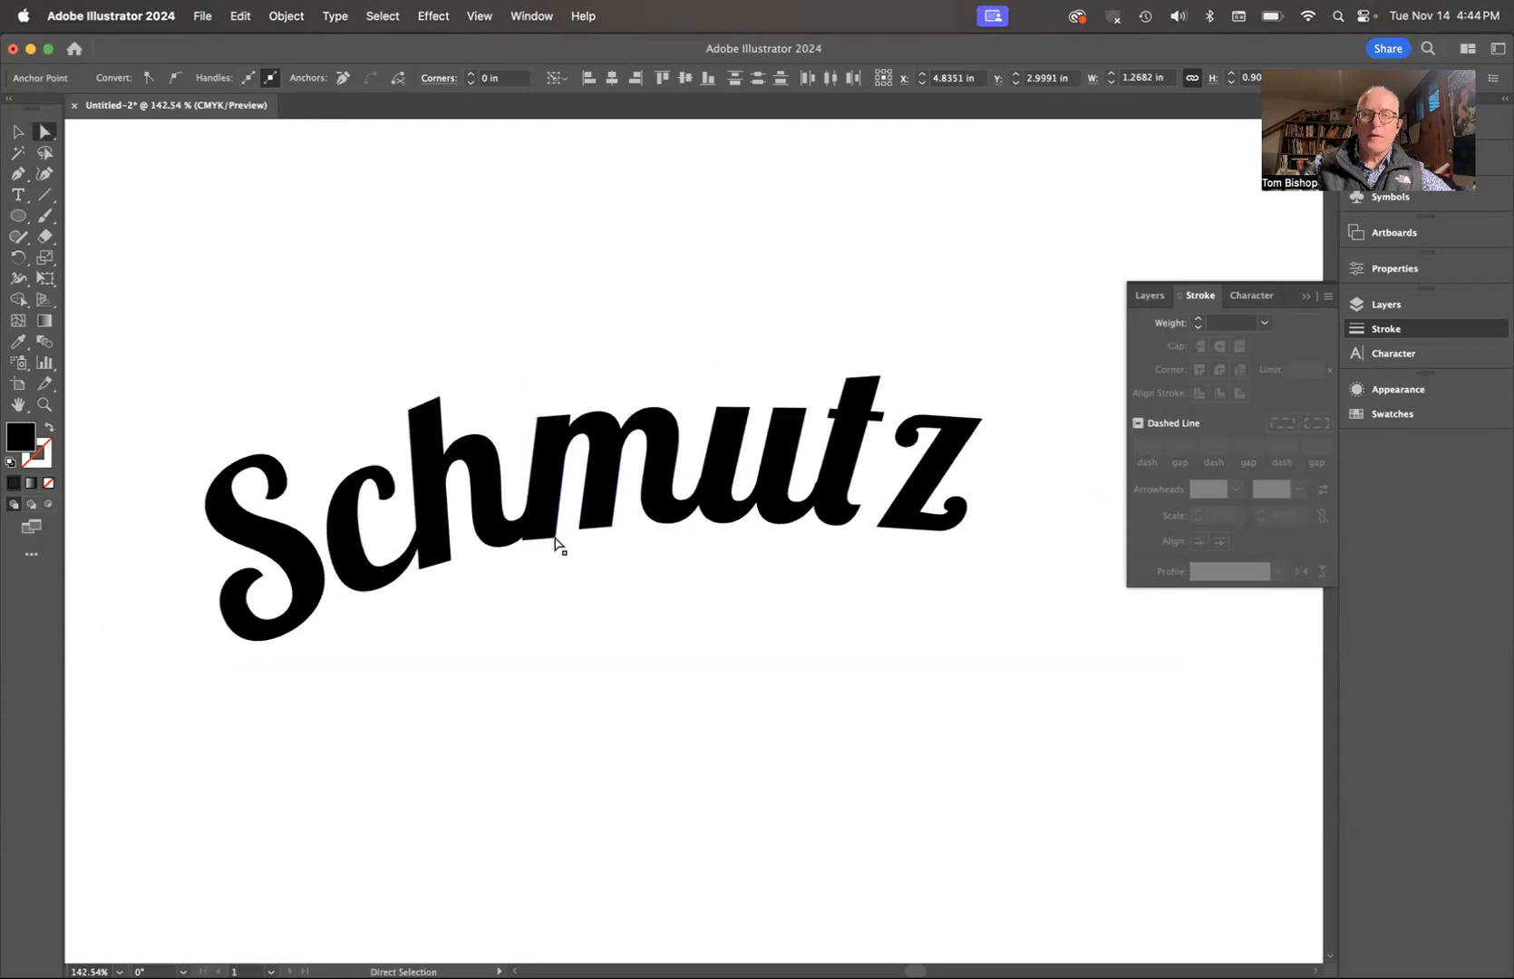
{"action": "left_click", "coordinate": [581, 614]}
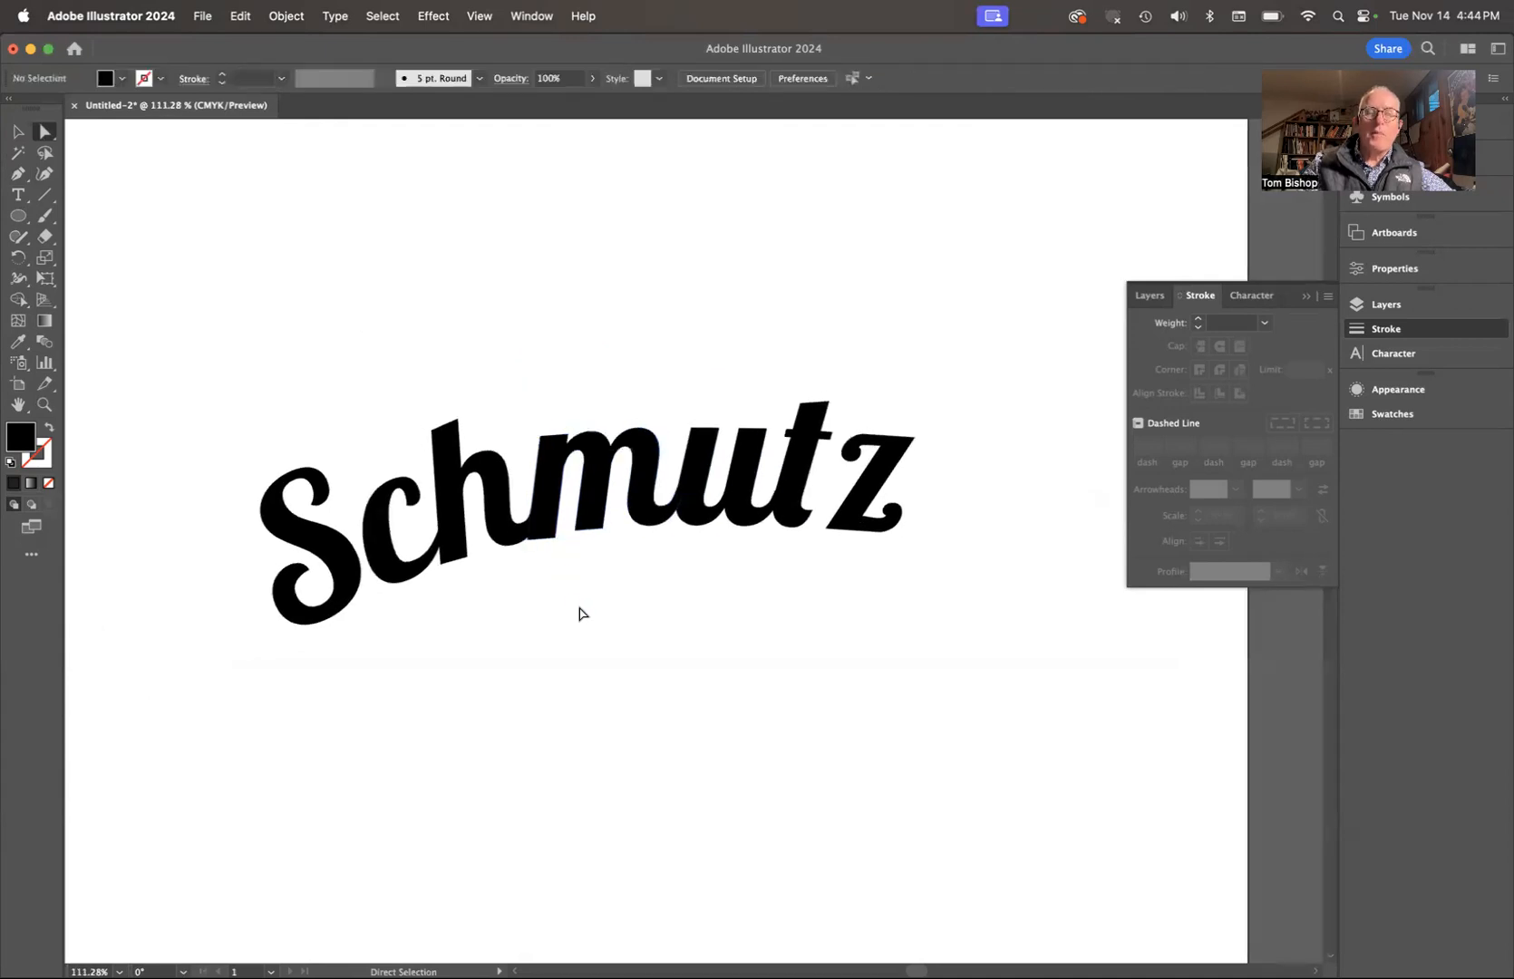
Scale the letter S to about twice its size from just above its top, then shift it closer to the c.
{"action": "left_click", "coordinate": [327, 558]}
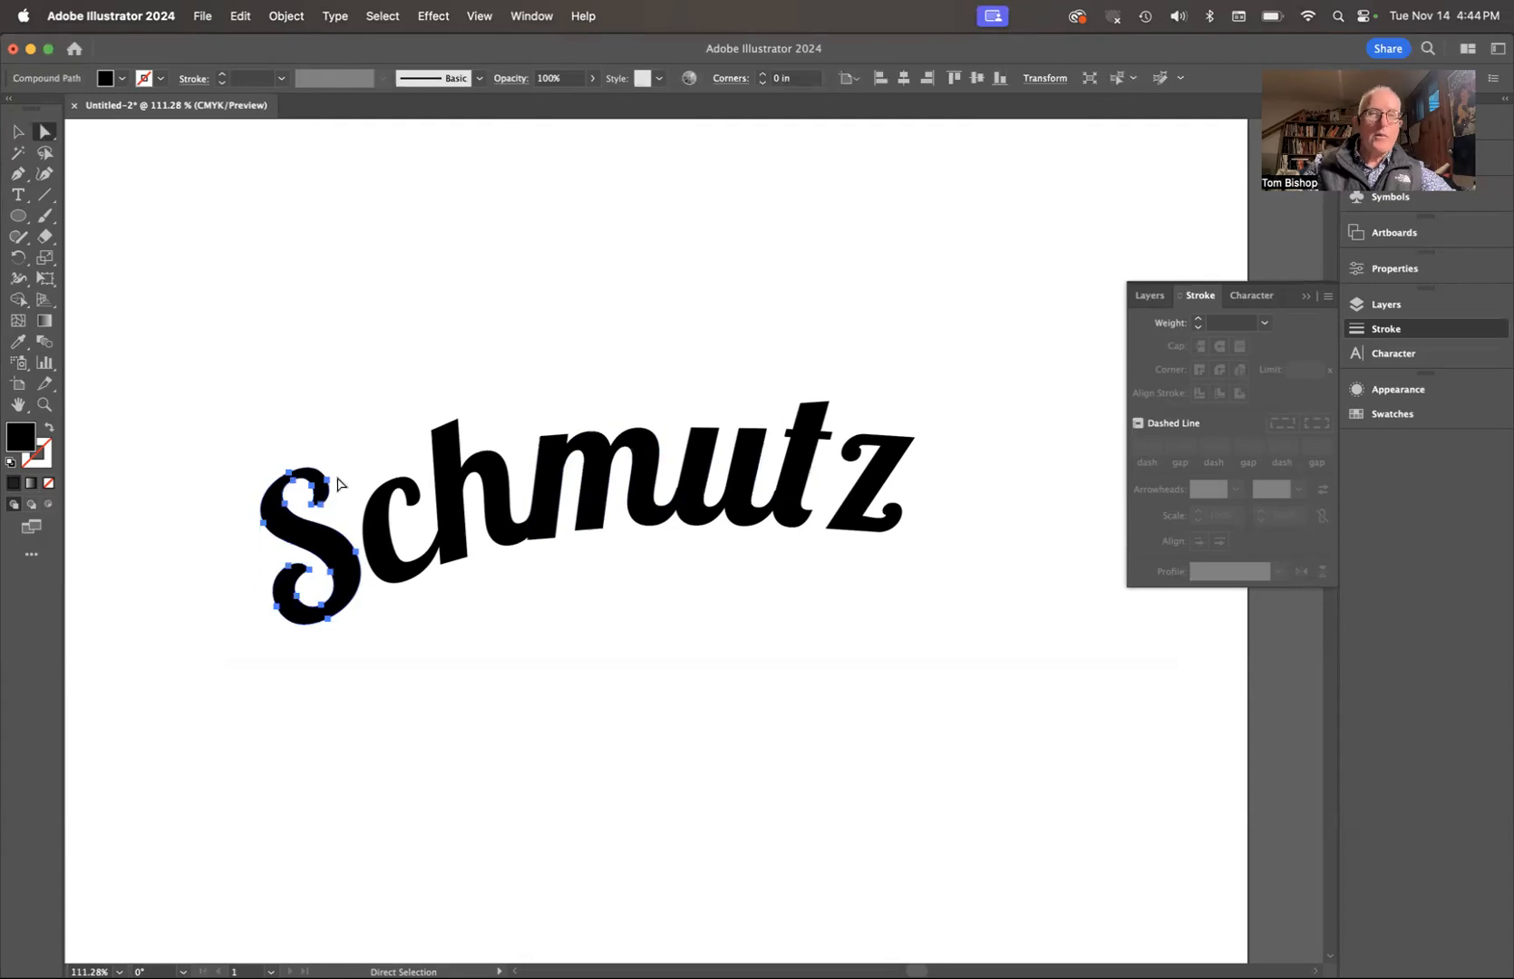
{"action": "left_click", "coordinate": [44, 257]}
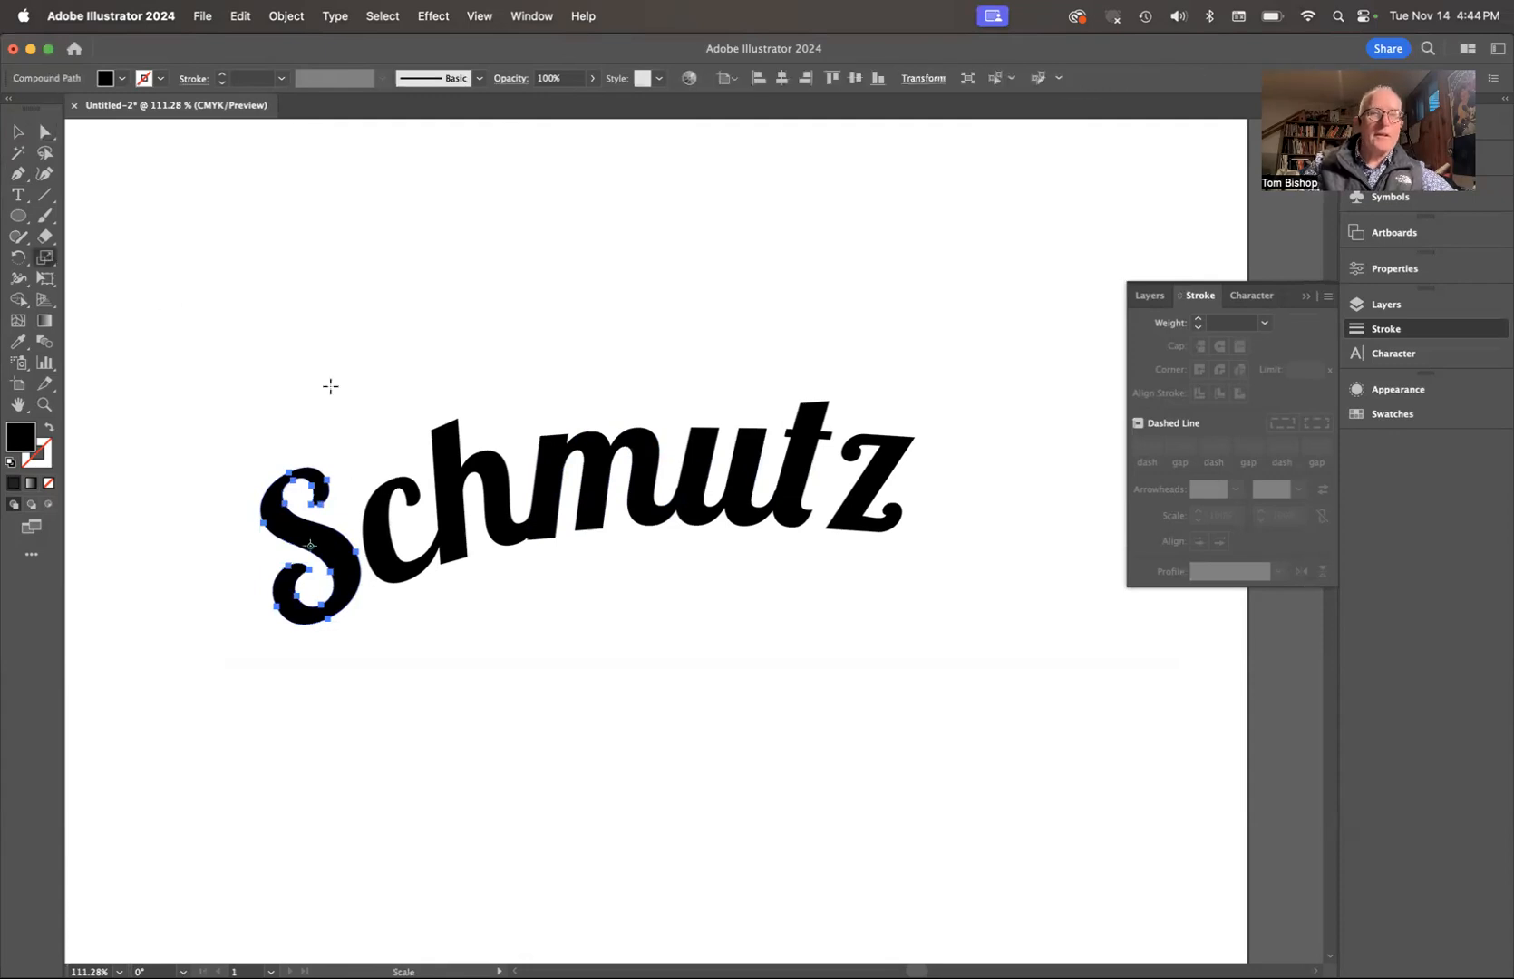
{"action": "left_click", "coordinate": [321, 458]}
{"action": "left_click_drag", "start_coordinate": [273, 690], "coordinate": [227, 797]}
{"action": "key", "text": "v"}
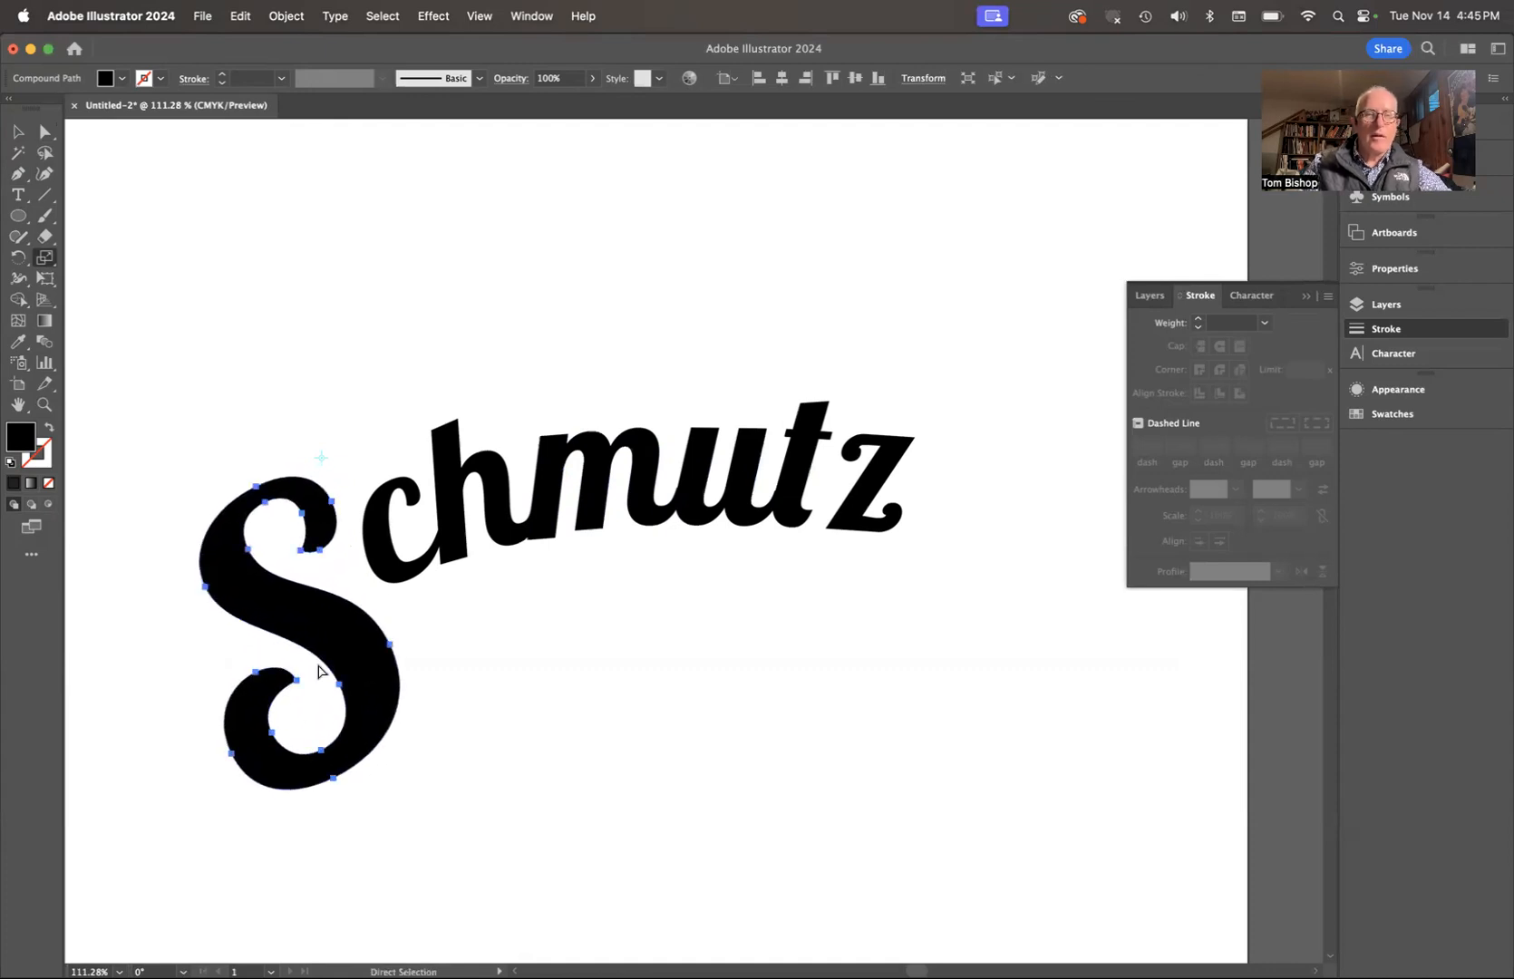
{"action": "left_click_drag", "start_coordinate": [341, 653], "coordinate": [361, 652]}
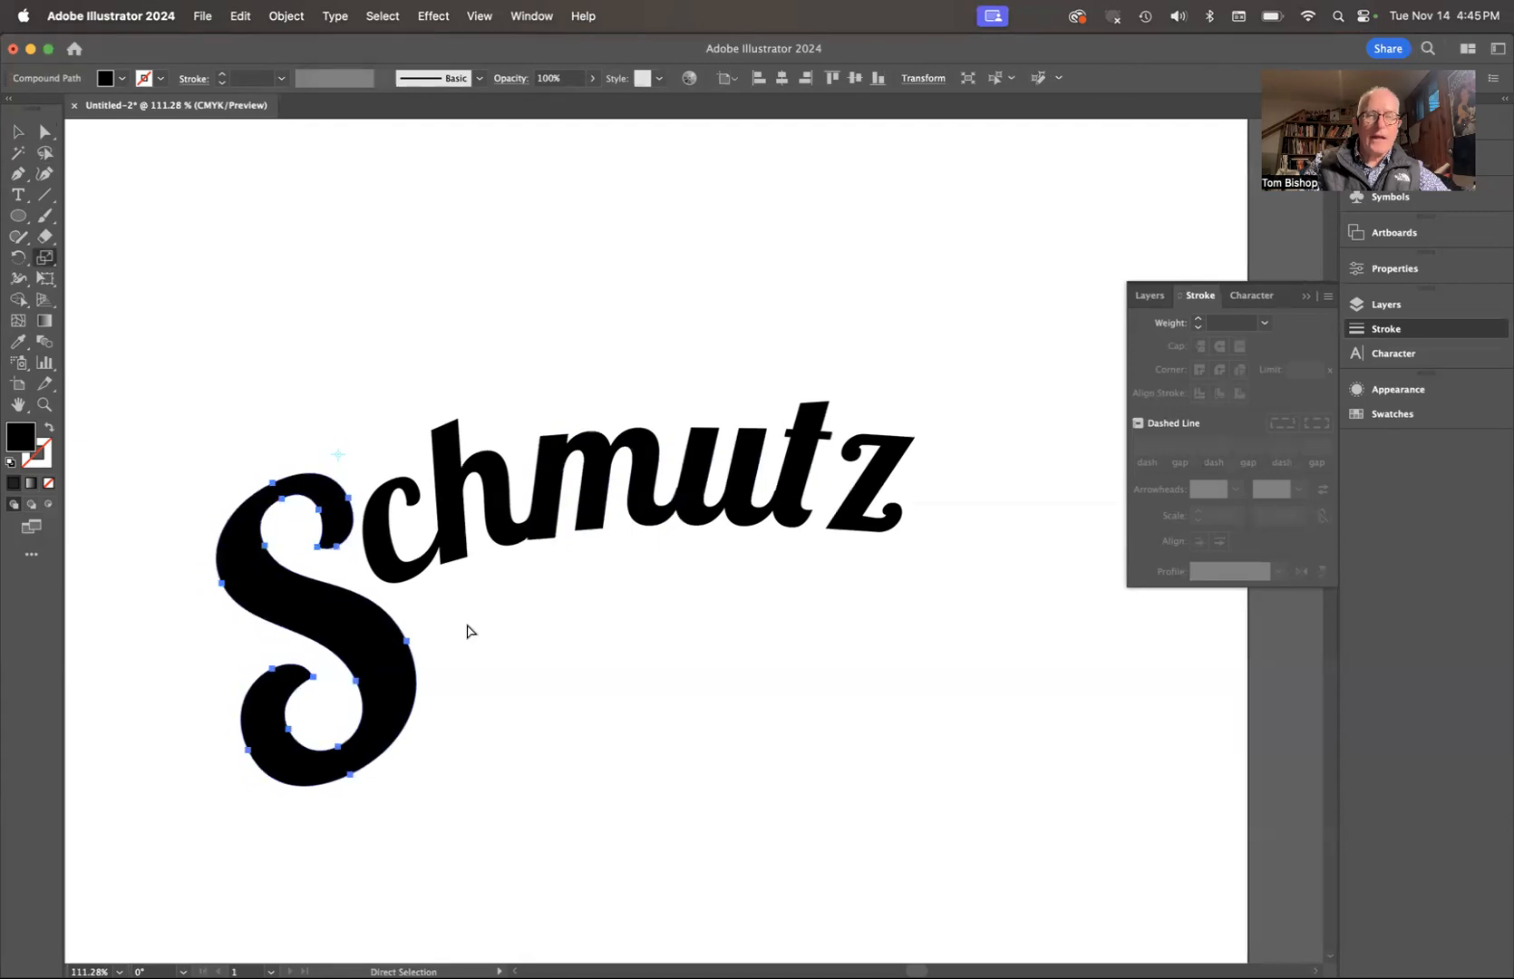
Select the unfilled swash path beneath the lettering and display the artwork in Outline view.
{"action": "key", "text": "a"}
{"action": "left_click", "coordinate": [567, 630]}
{"action": "left_click", "coordinate": [637, 662]}
{"action": "left_click_drag", "start_coordinate": [638, 661], "coordinate": [644, 632]}
{"action": "key", "text": "super+z"}
{"action": "left_click", "coordinate": [654, 645]}
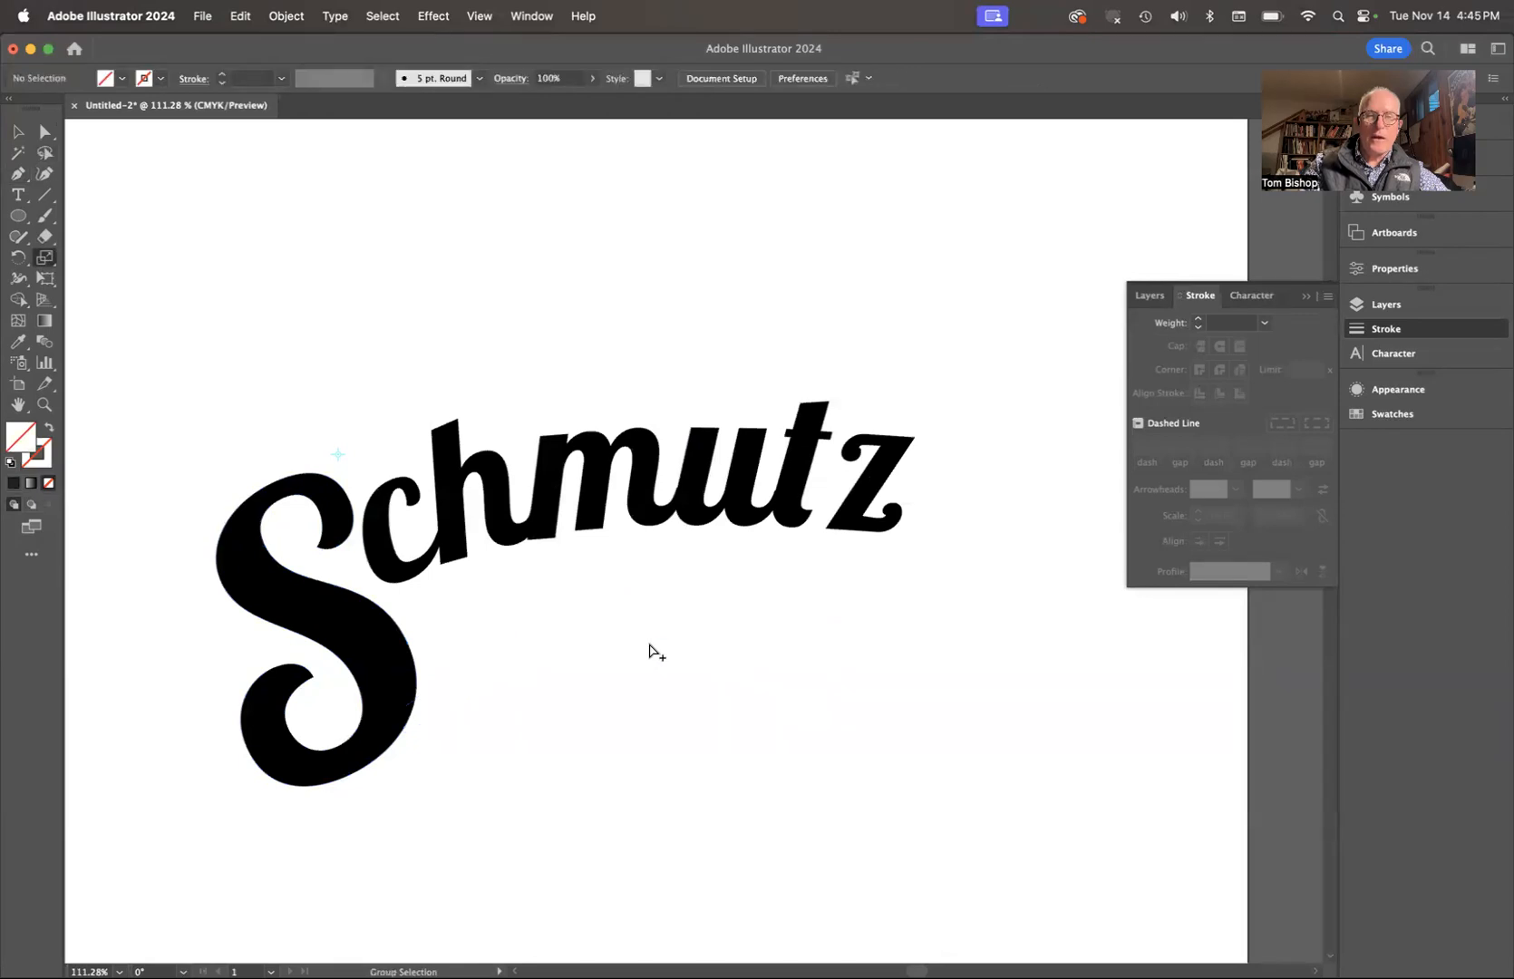
{"action": "left_click", "coordinate": [638, 662]}
{"action": "key", "text": "super+y"}
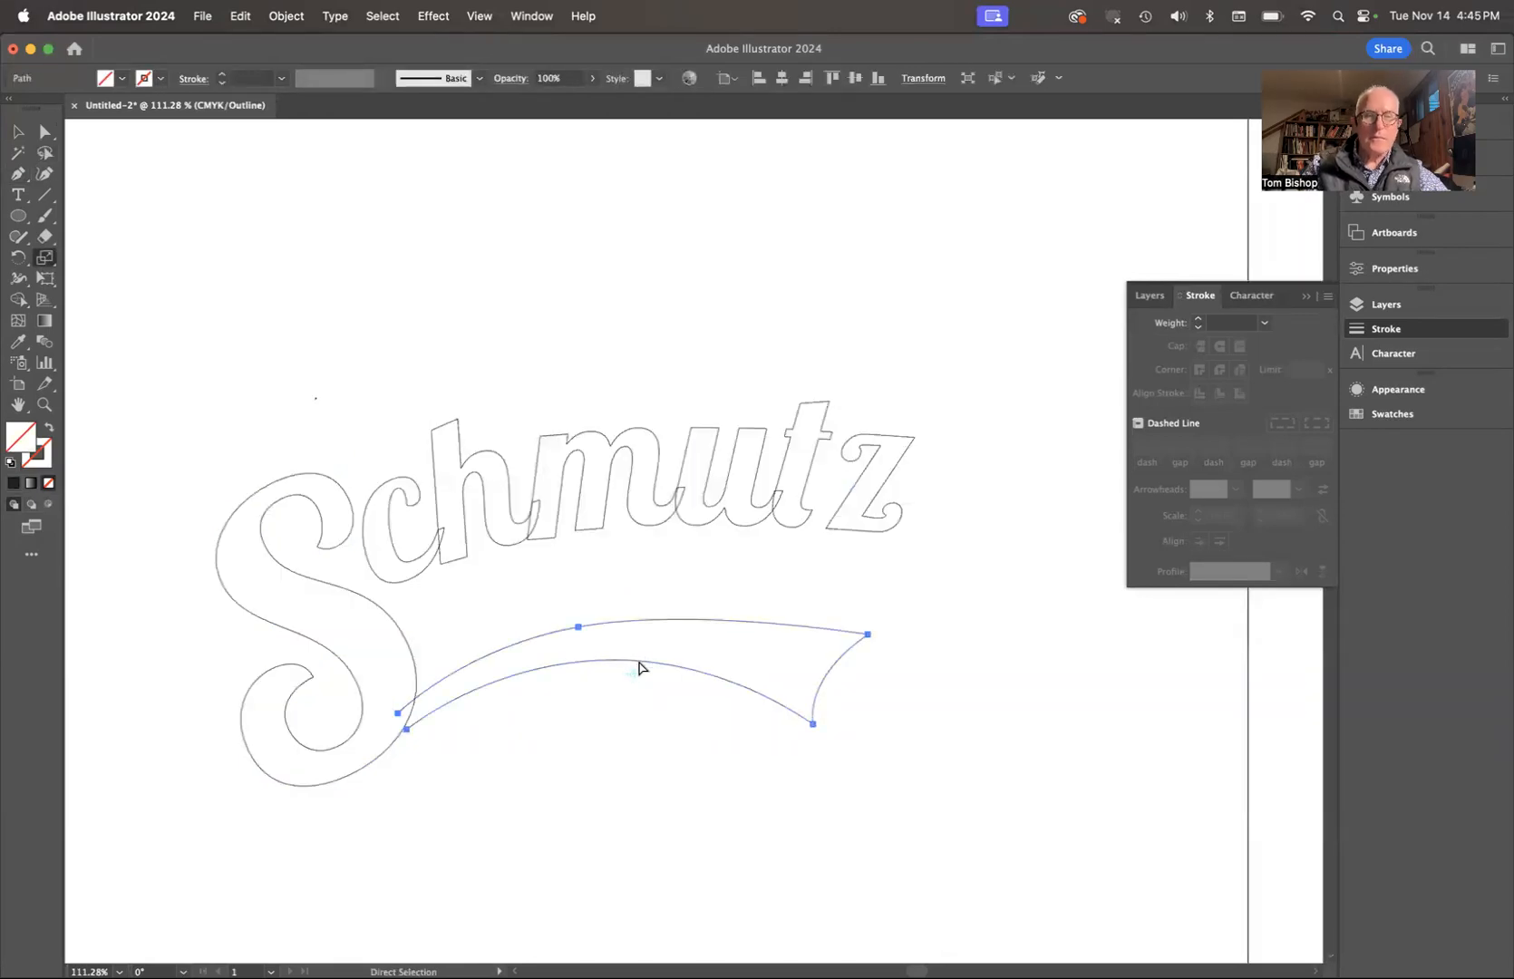
Move the swash up to the S's lower tail and enlarge it from its tail end to reach under the z.
{"action": "left_click_drag", "start_coordinate": [645, 662], "coordinate": [524, 620]}
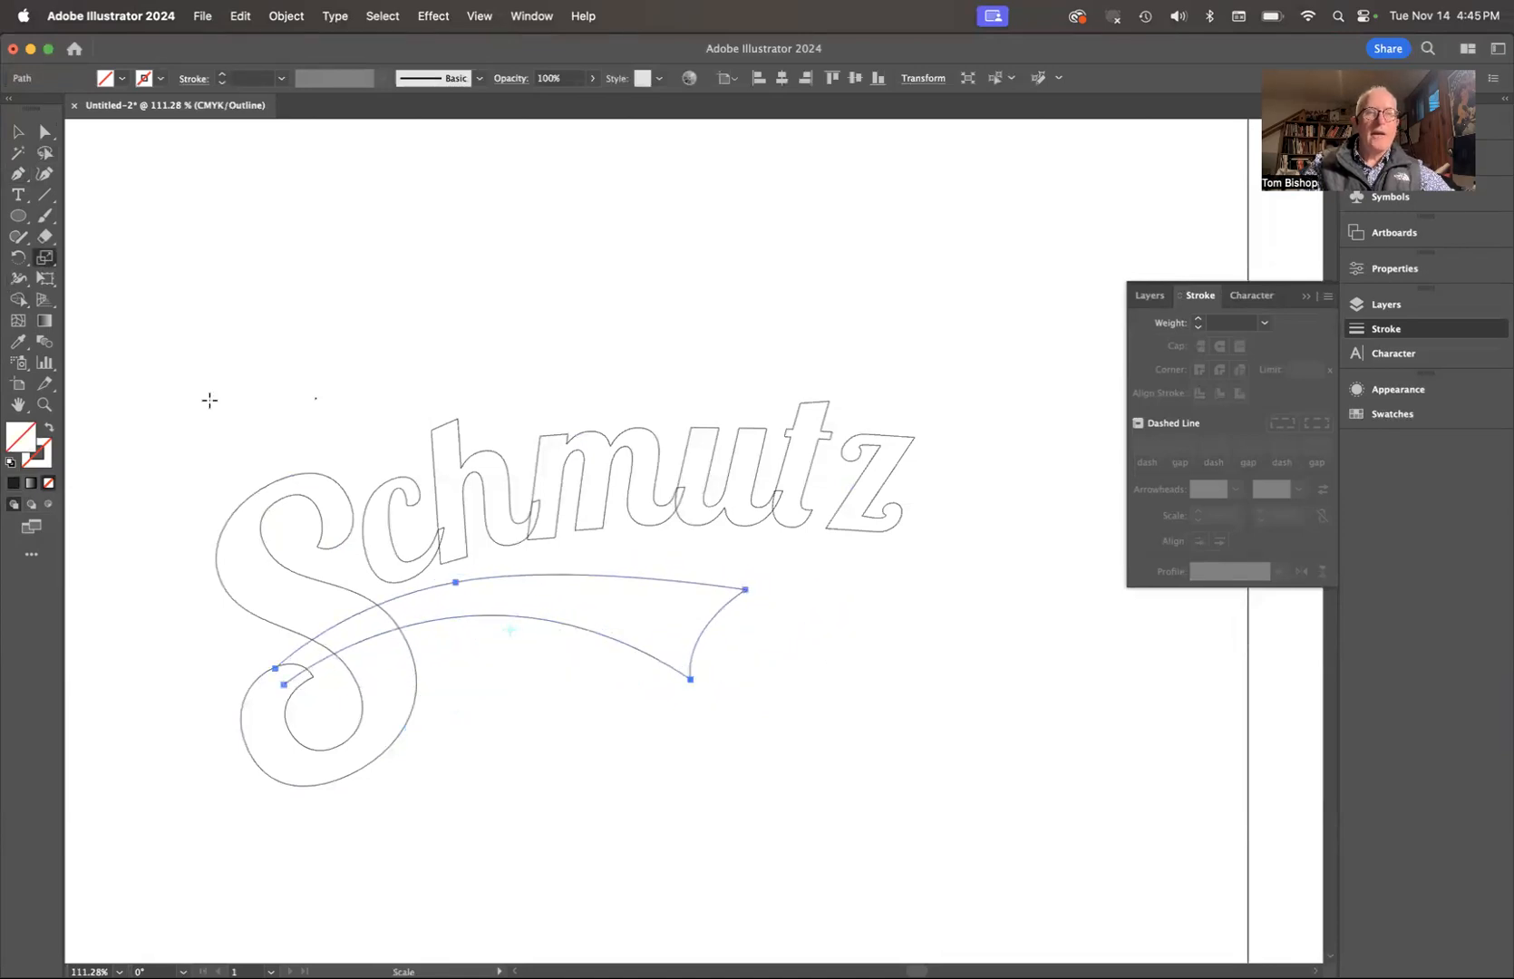
{"action": "left_click_drag", "start_coordinate": [735, 680], "coordinate": [865, 687]}
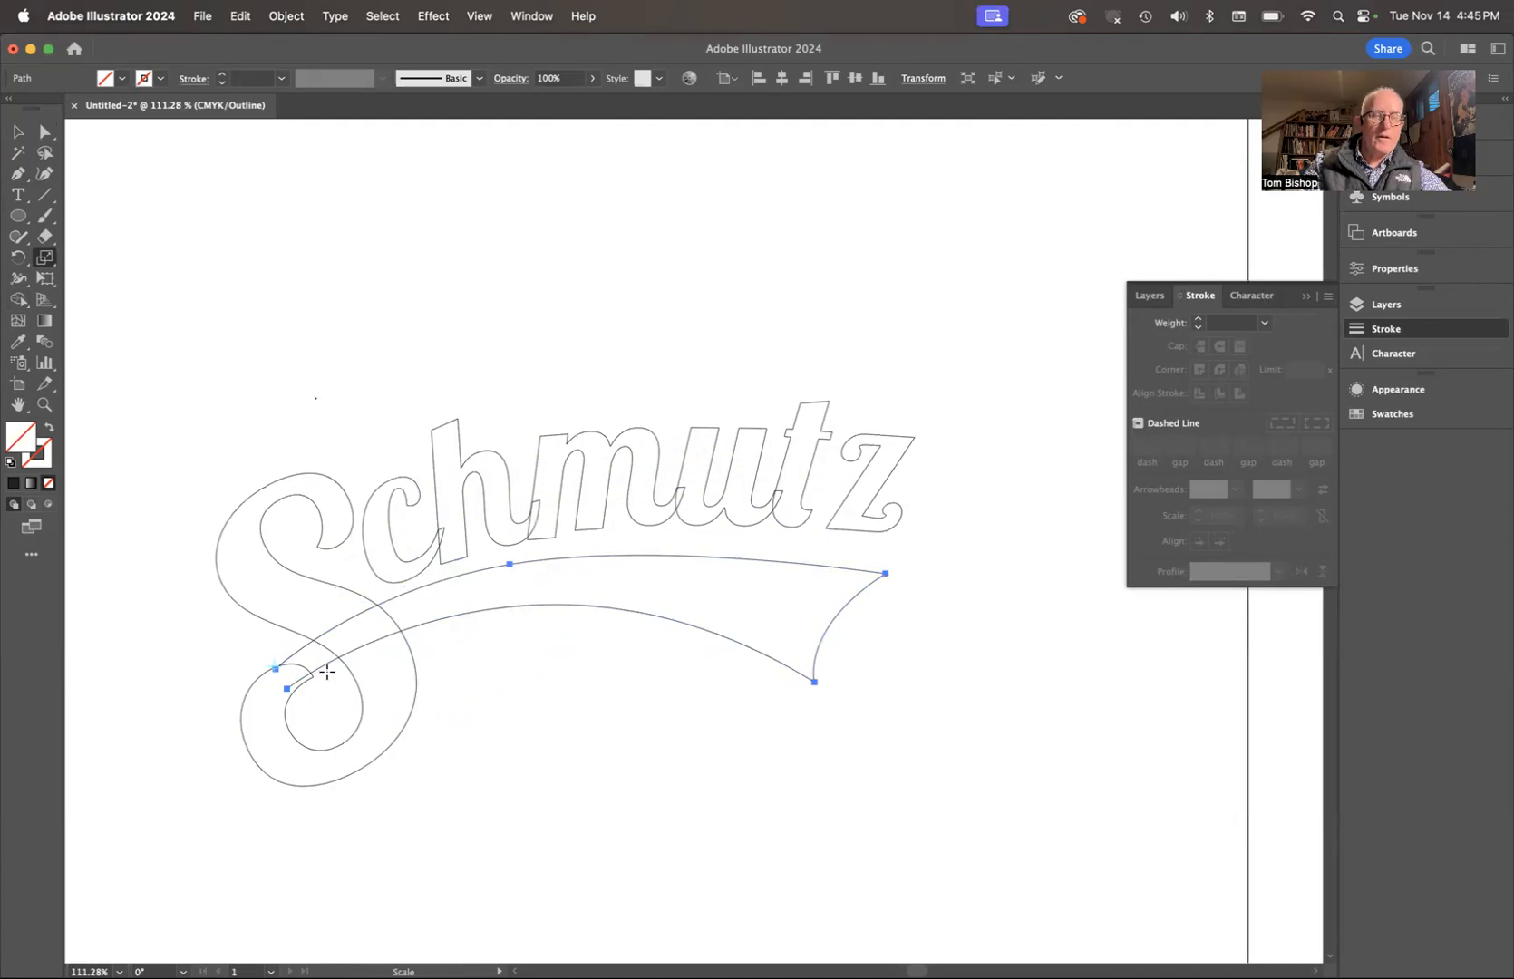
{"action": "left_click", "coordinate": [220, 642], "text": "super"}
Reposition the swash's two open end points onto the inner and outer curves of the S's lower tail.
{"action": "scroll", "coordinate": [277, 665], "scroll_direction": "up", "scroll_amount": 5}
{"action": "key", "text": "a"}
{"action": "left_click", "coordinate": [309, 751]}
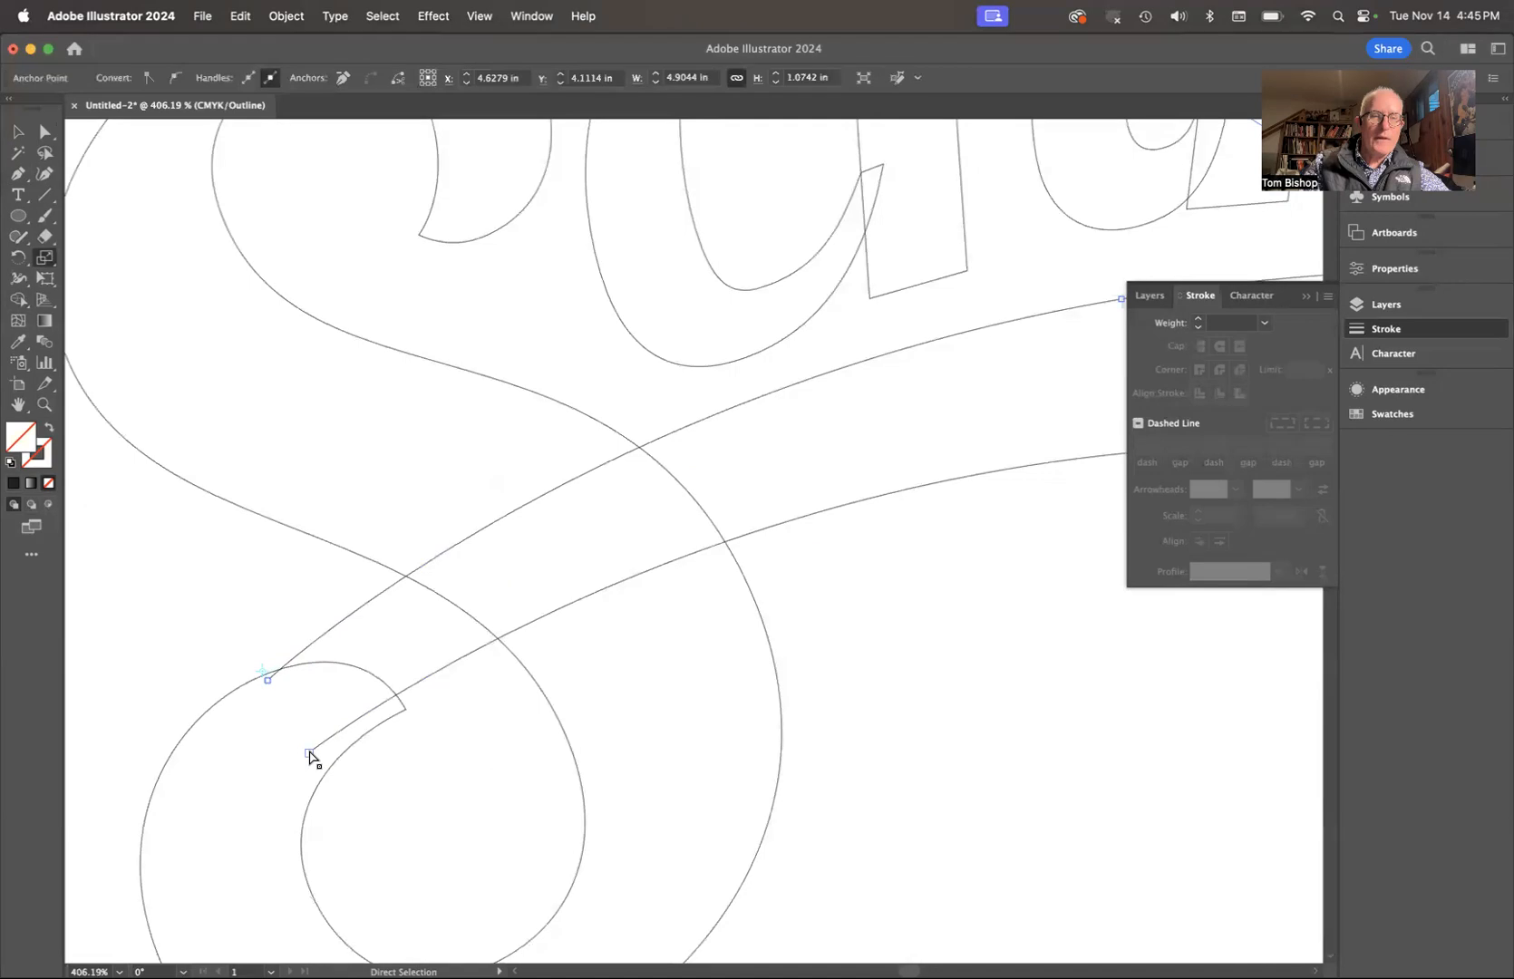
{"action": "left_click_drag", "start_coordinate": [309, 751], "coordinate": [363, 736]}
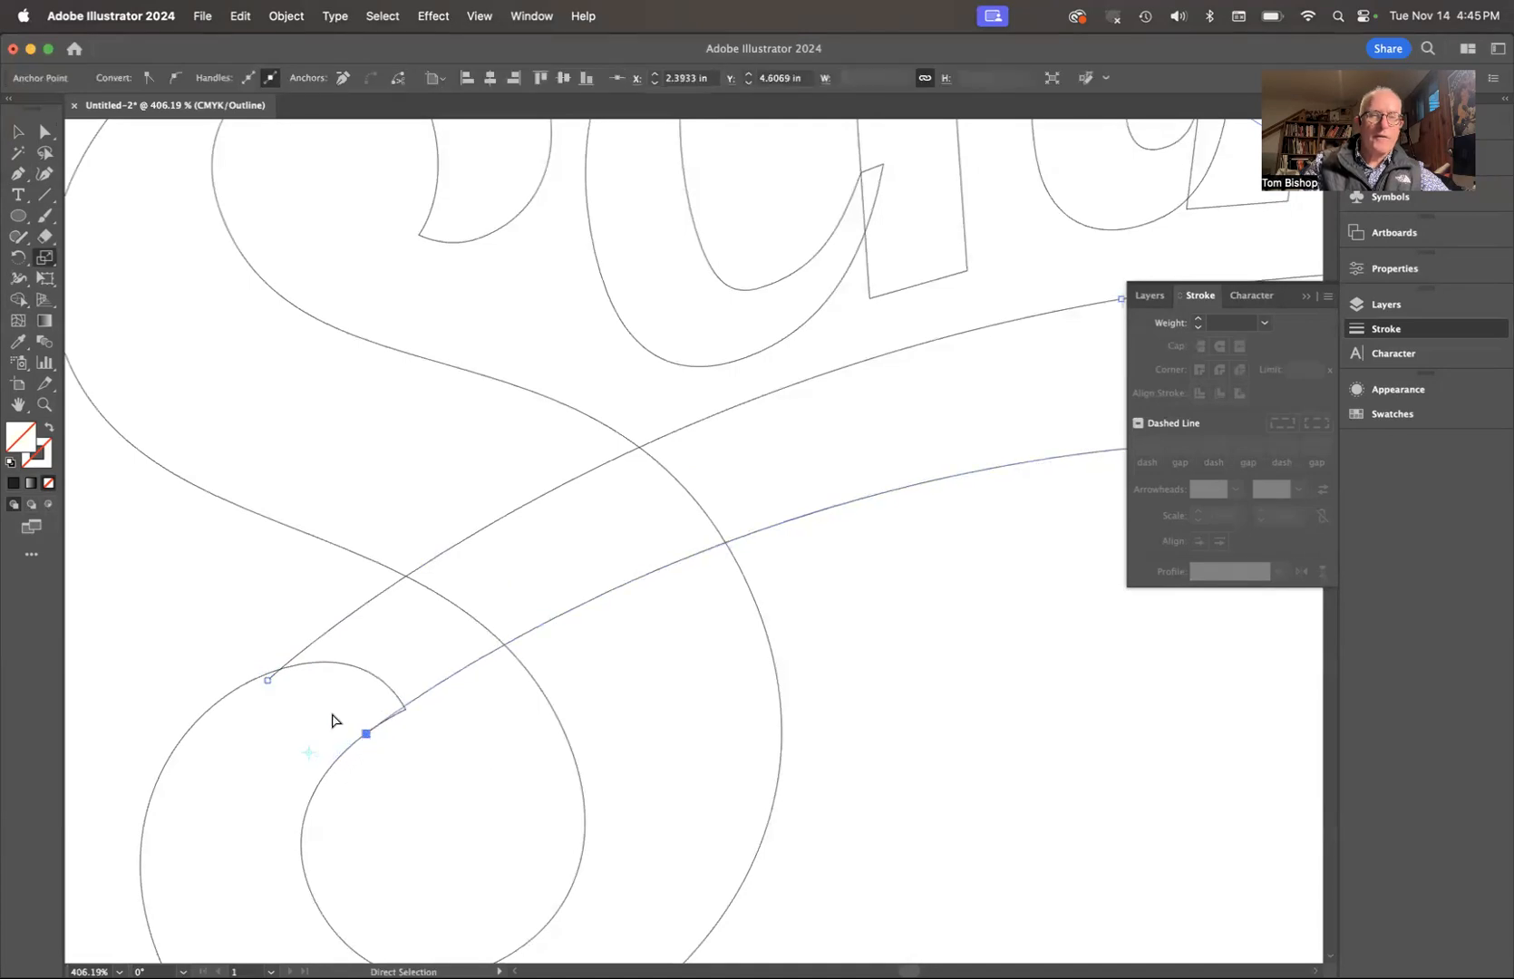
{"action": "left_click_drag", "start_coordinate": [268, 682], "coordinate": [210, 712]}
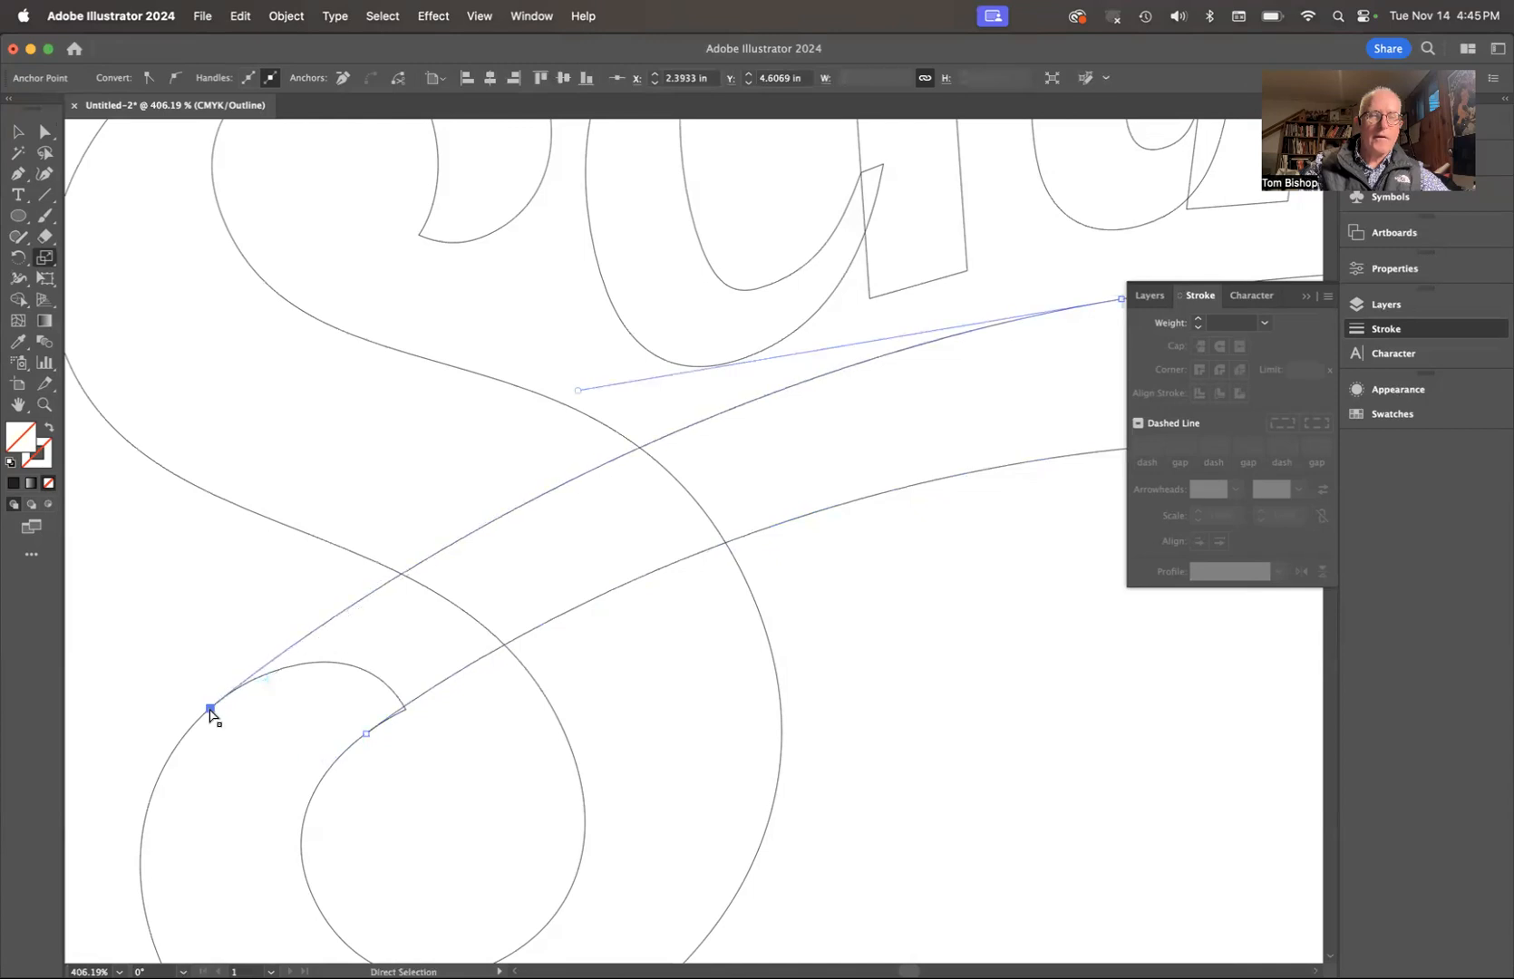
Use the Scissors tool where the swash's upper line meets the S's tail and on the tail's inner curve.
{"action": "left_click", "coordinate": [368, 644]}
{"action": "left_click", "coordinate": [361, 671]}
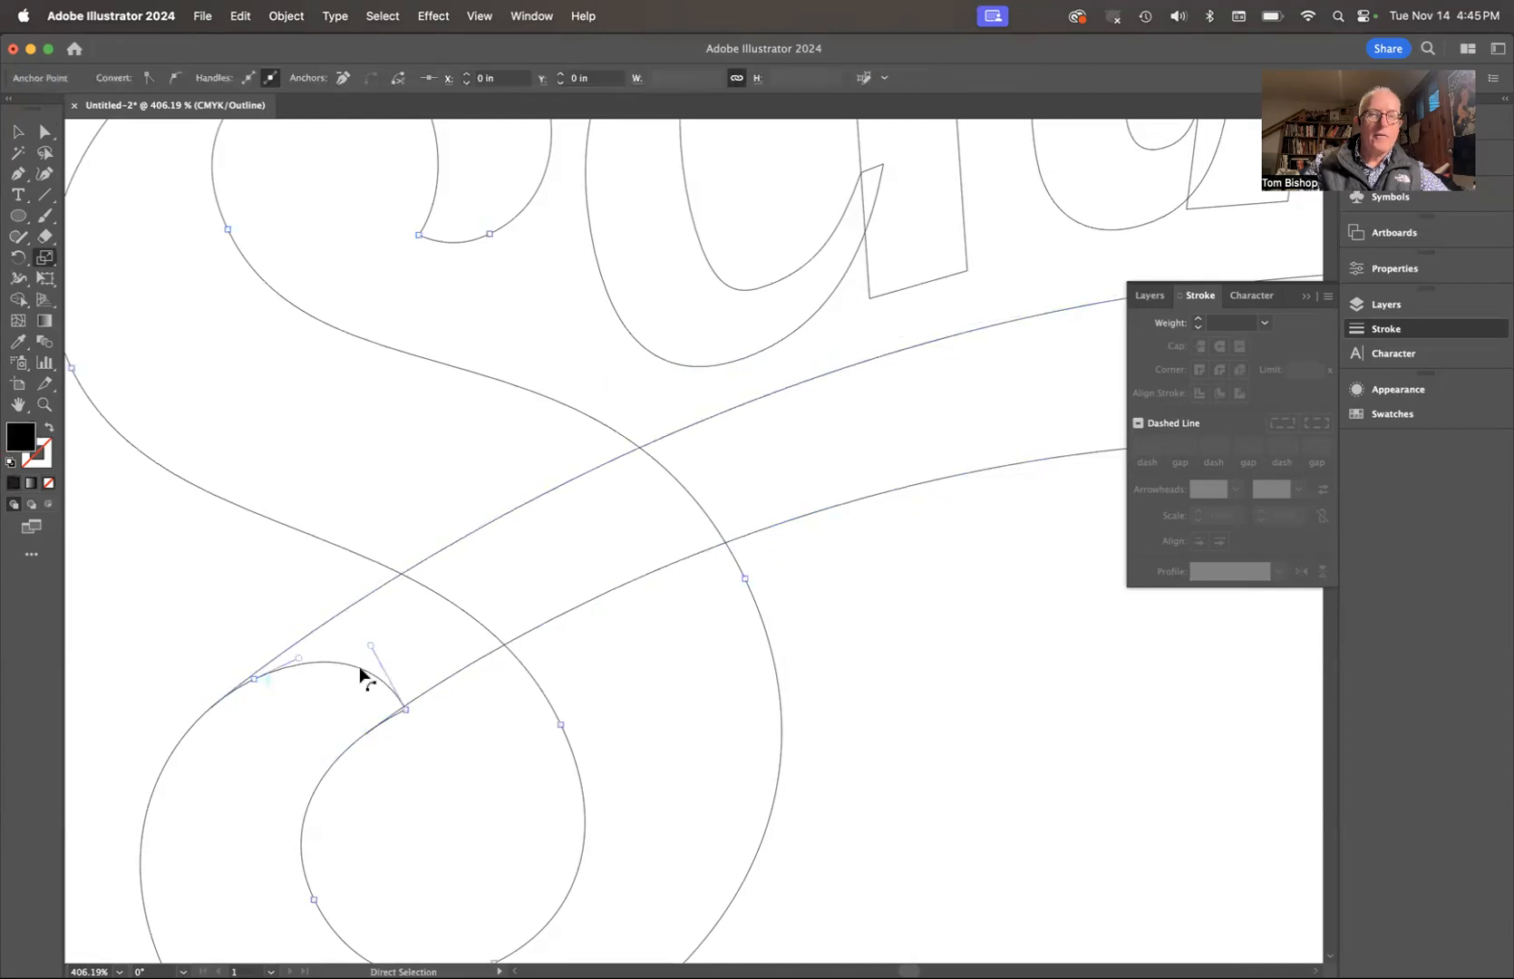
{"action": "left_click", "coordinate": [44, 239]}
{"action": "left_click_drag", "start_coordinate": [43, 239], "coordinate": [118, 259]}
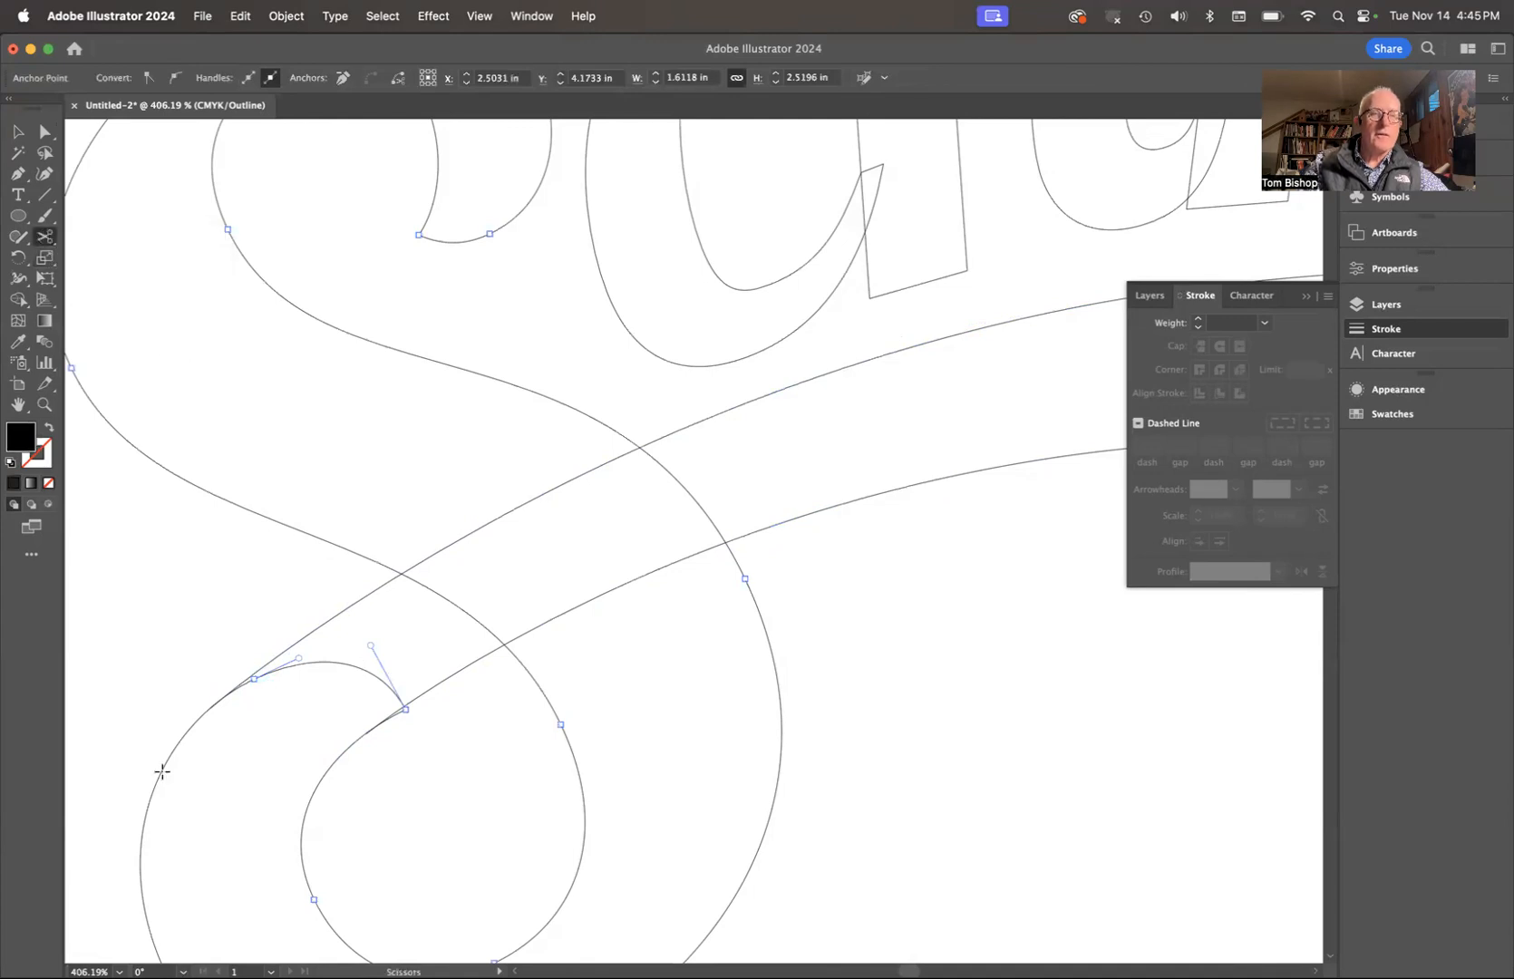
{"action": "left_click", "coordinate": [217, 701]}
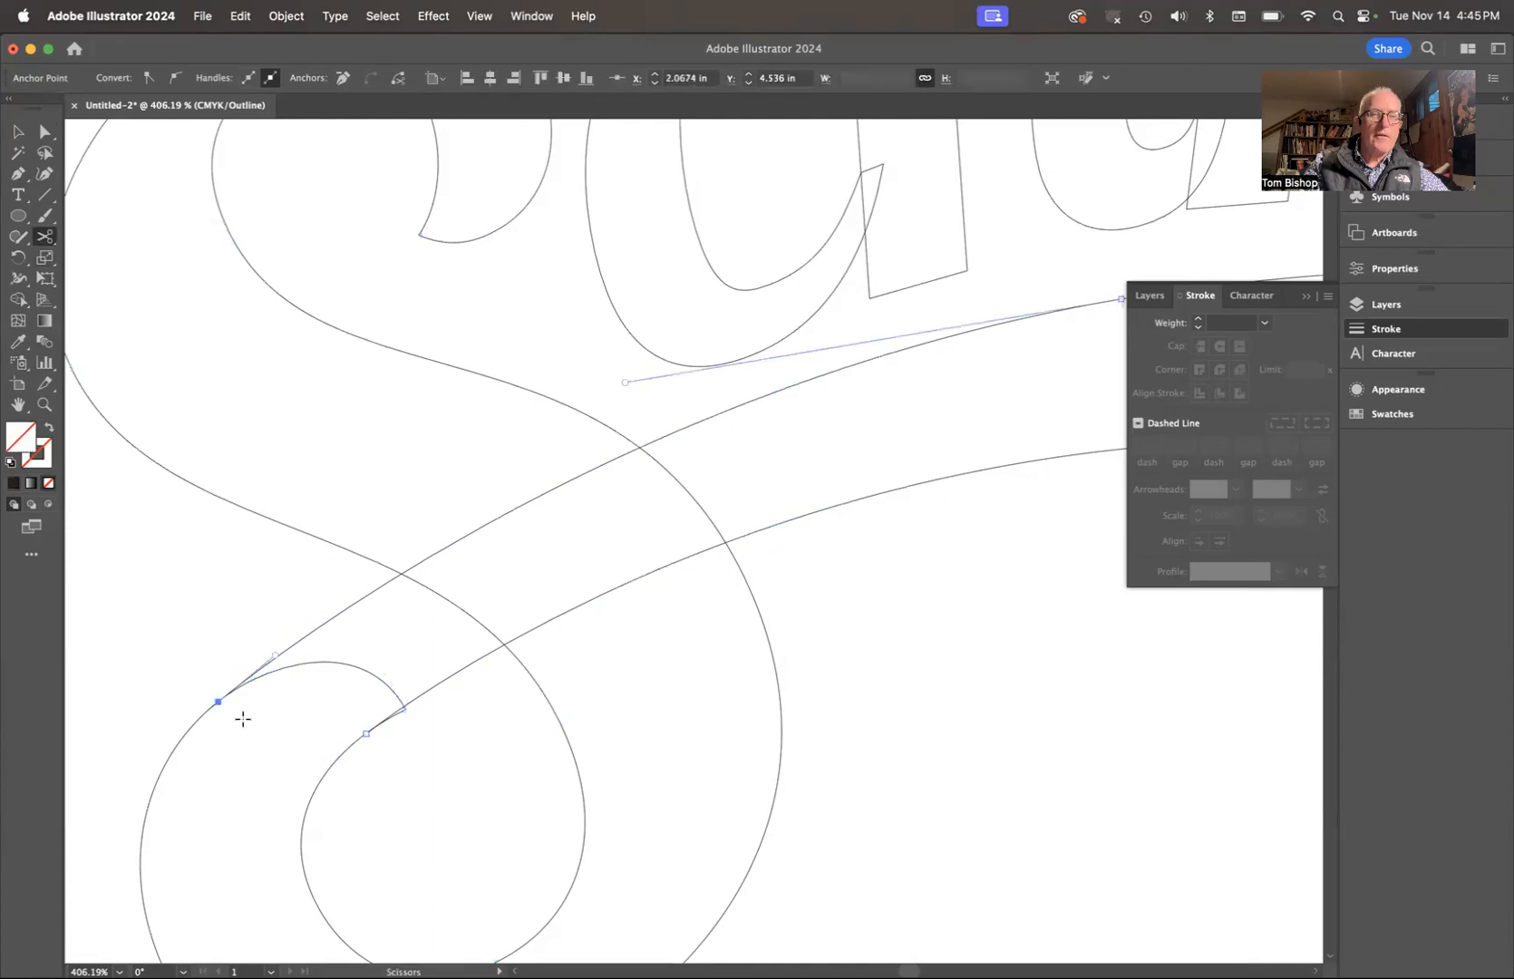
{"action": "left_click", "coordinate": [348, 747]}
Try to cut the S's inner tail curve again and delete the segment capping the tail's end.
{"action": "left_click", "coordinate": [391, 758], "text": "super"}
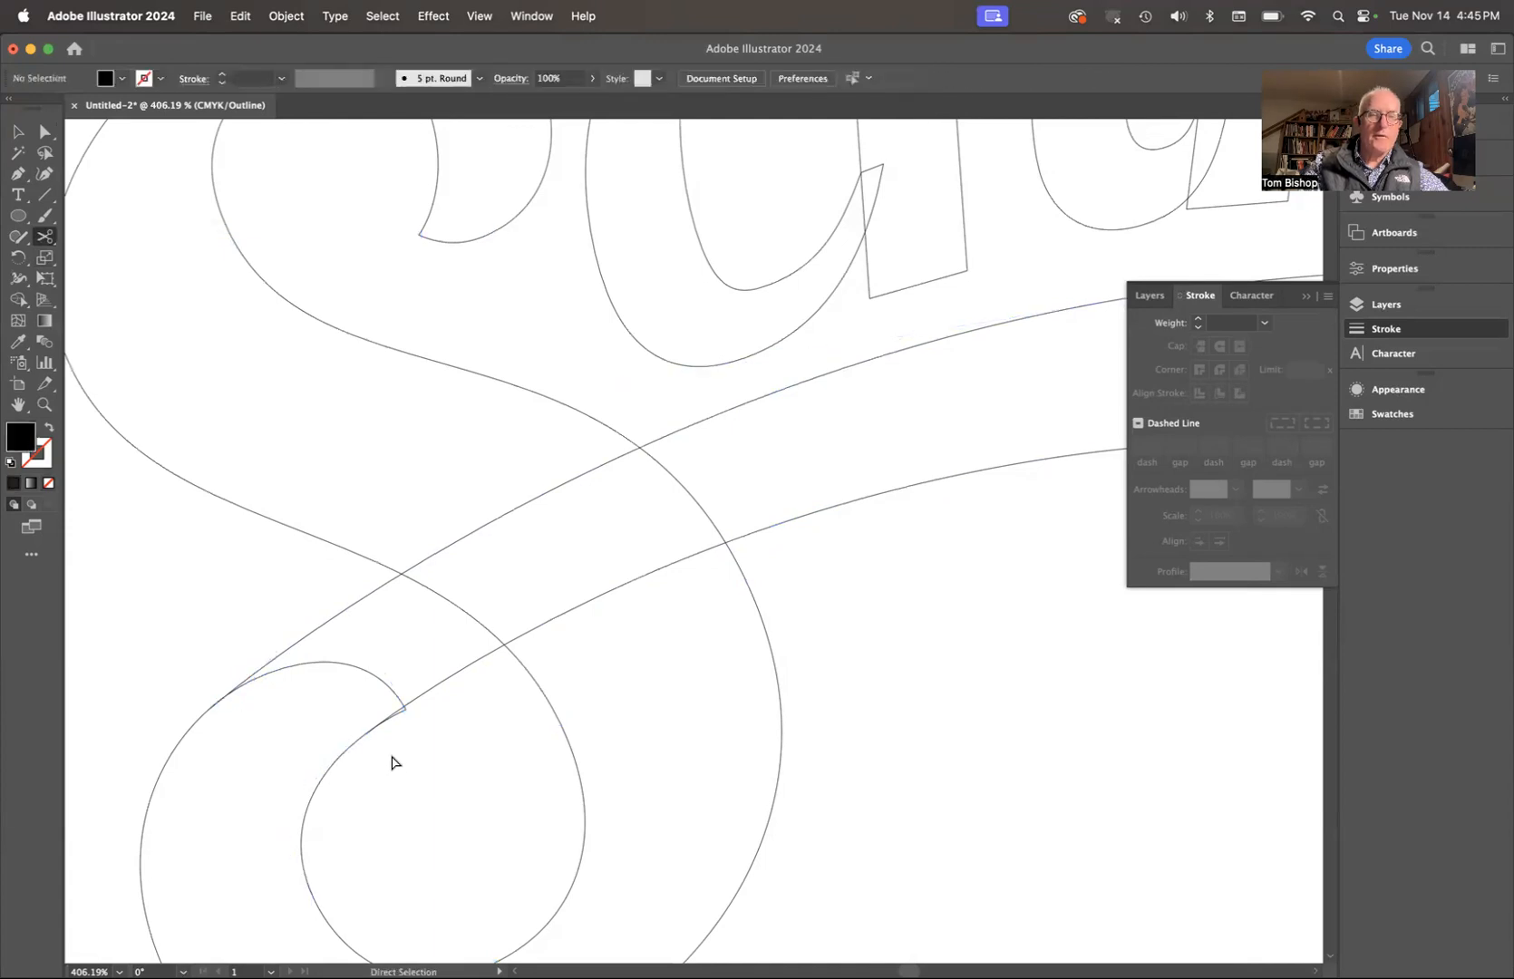
{"action": "left_click", "coordinate": [383, 681], "text": "super"}
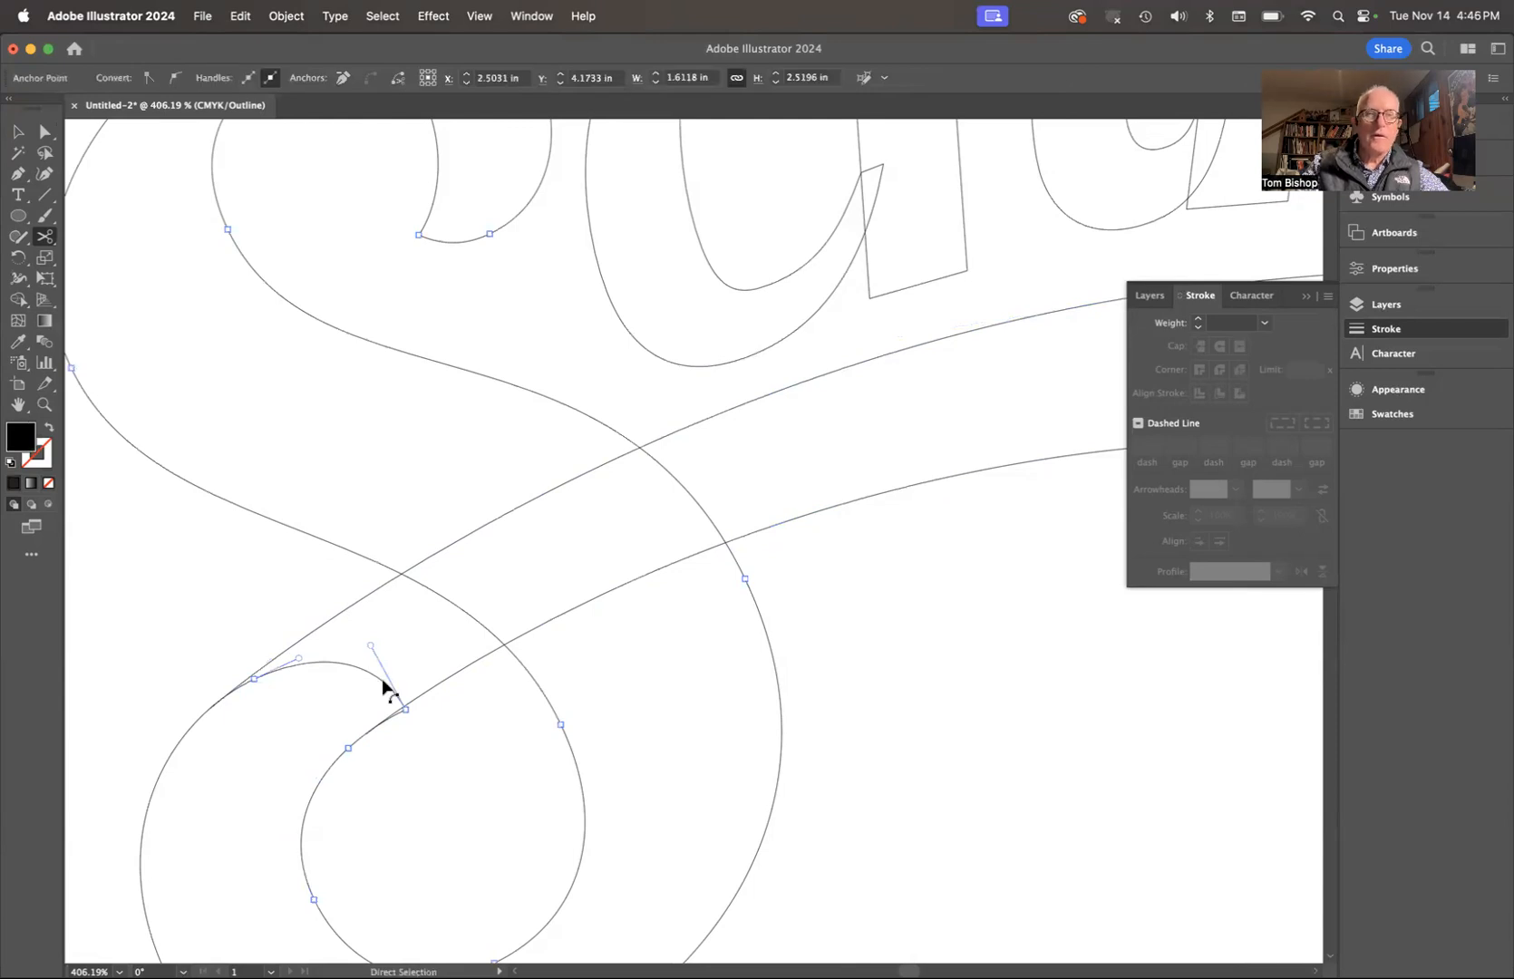
{"action": "left_click", "coordinate": [382, 680], "text": "super"}
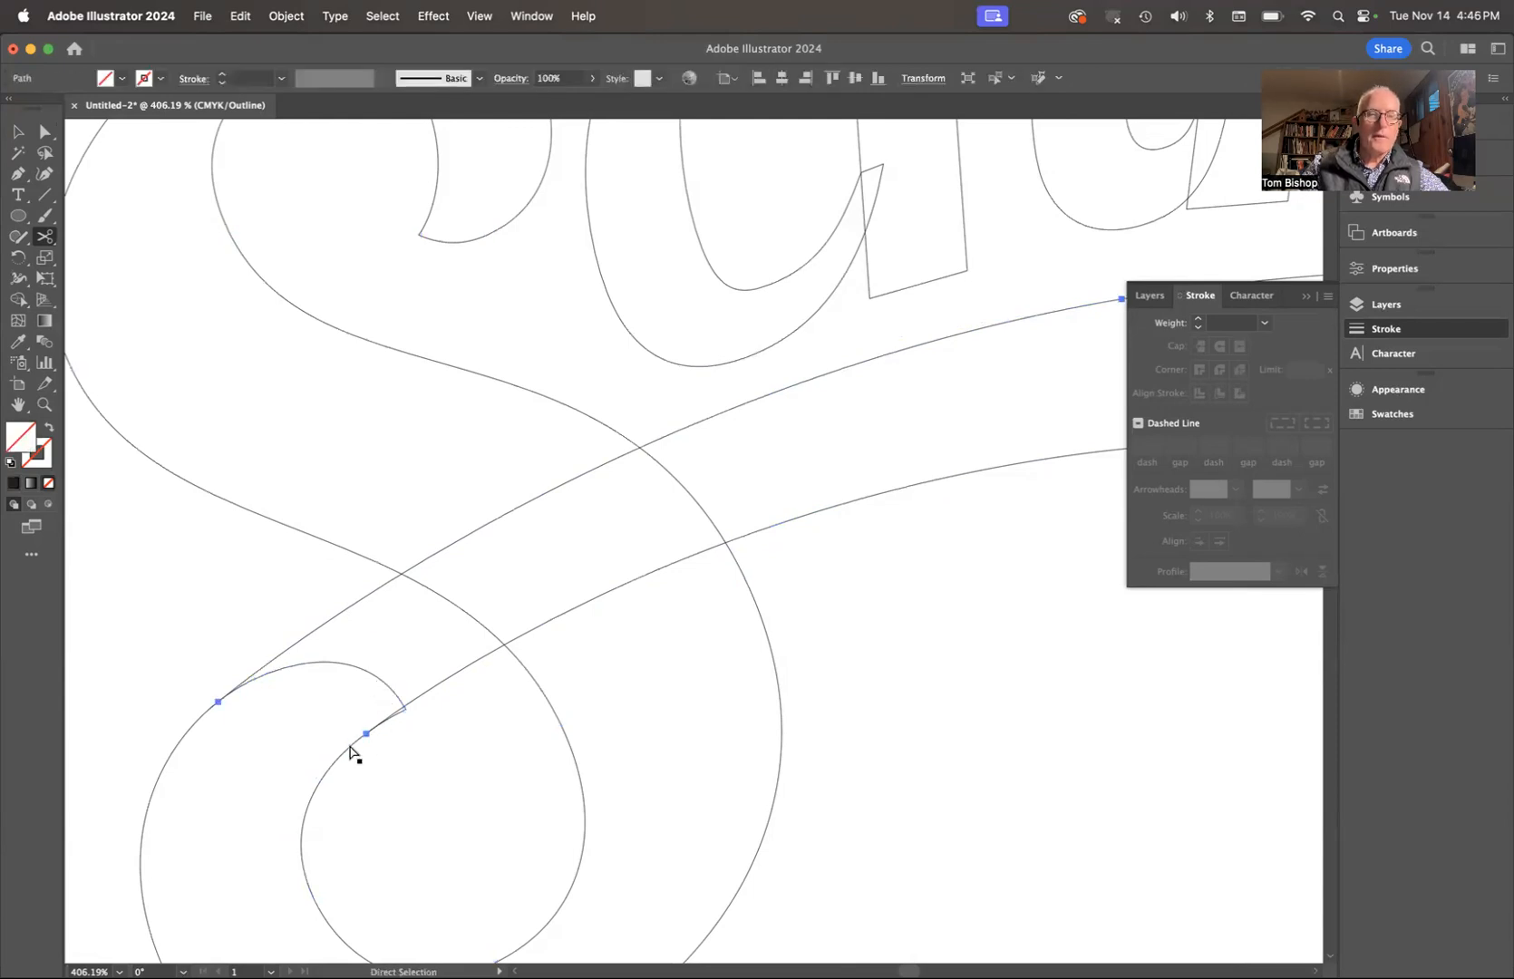
{"action": "left_click", "coordinate": [347, 747]}
{"action": "left_click", "coordinate": [405, 650], "text": "super"}
{"action": "left_click", "coordinate": [381, 687], "text": "super"}
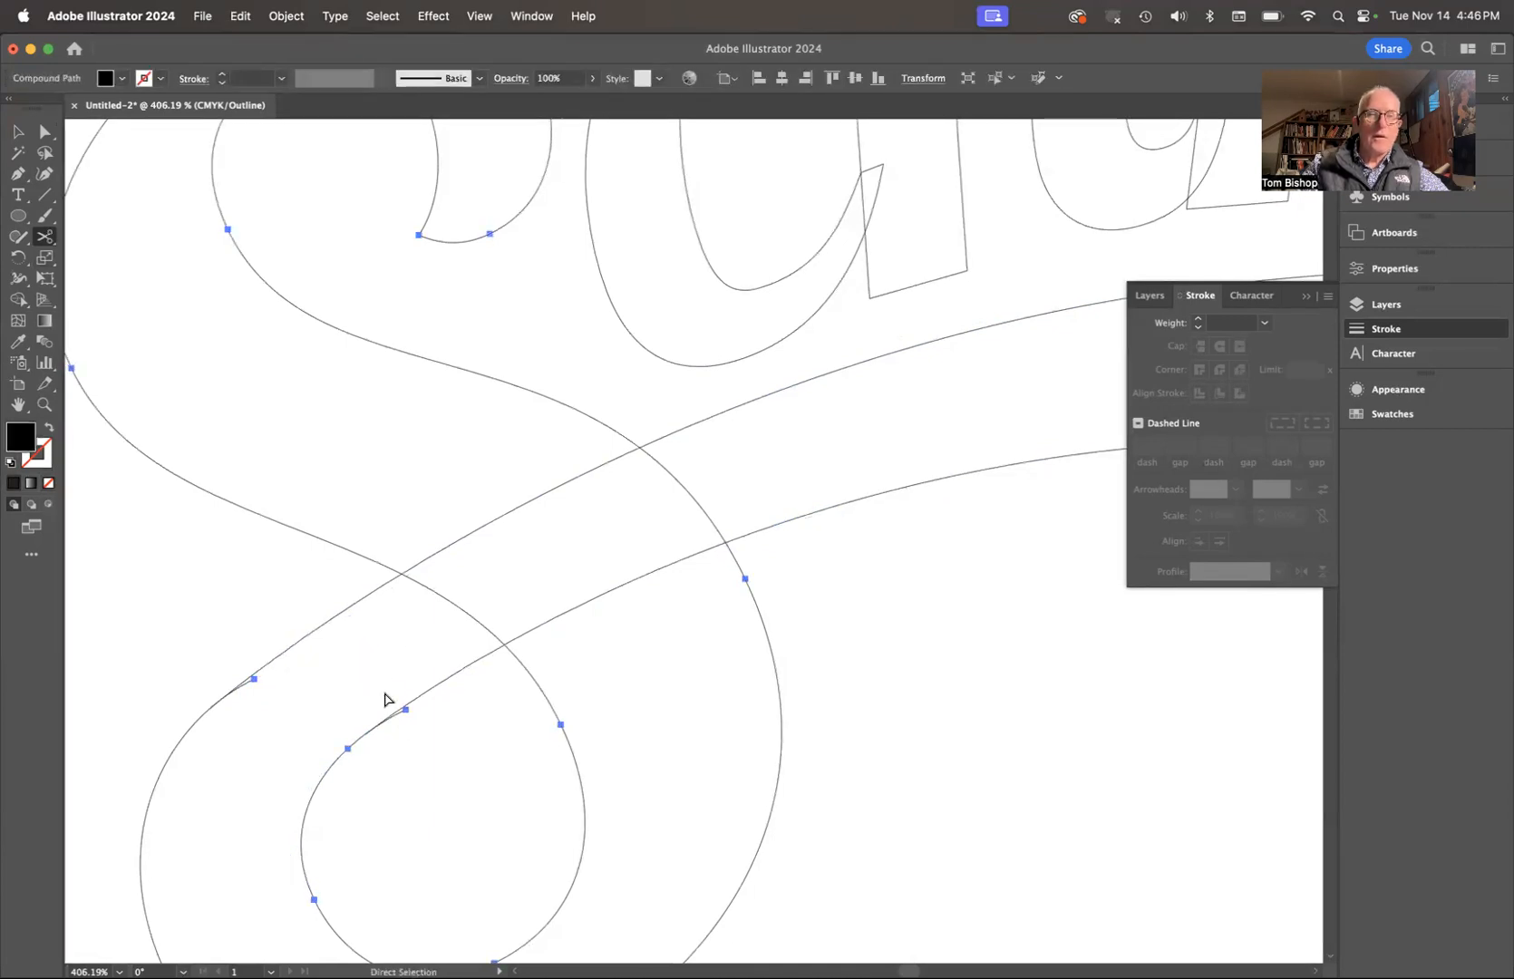
Try deleting the swash's lower line, then undo the deletions to restore the line and the S's tail cap.
{"action": "left_click", "coordinate": [419, 773], "text": "super"}
{"action": "left_click", "coordinate": [407, 712], "text": "super"}
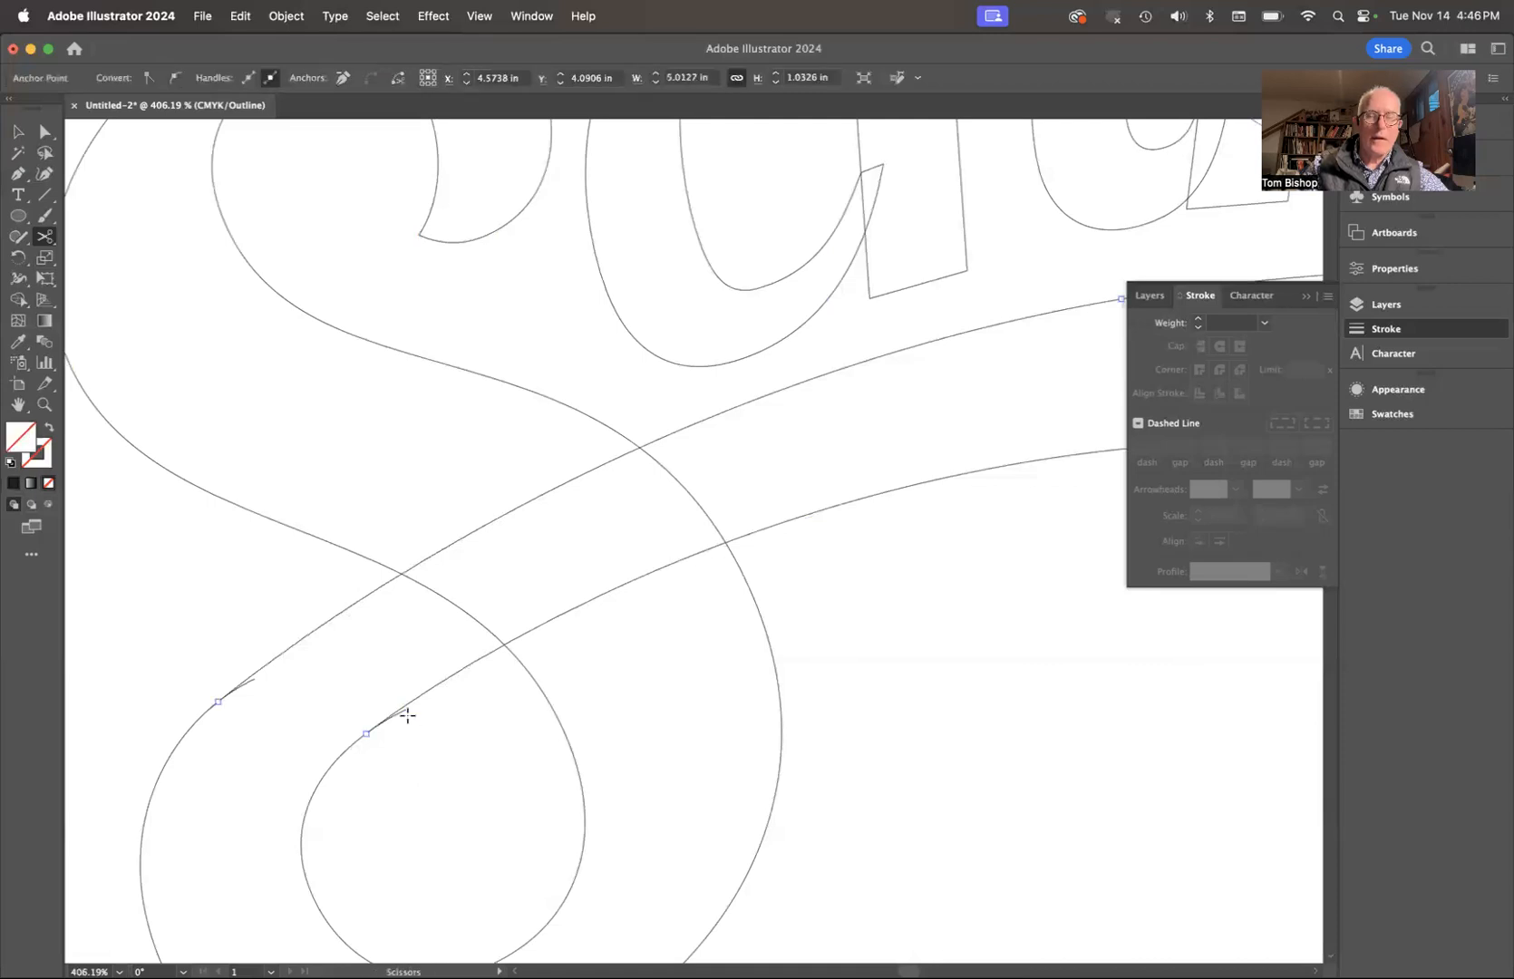
{"action": "key", "text": "Delete"}
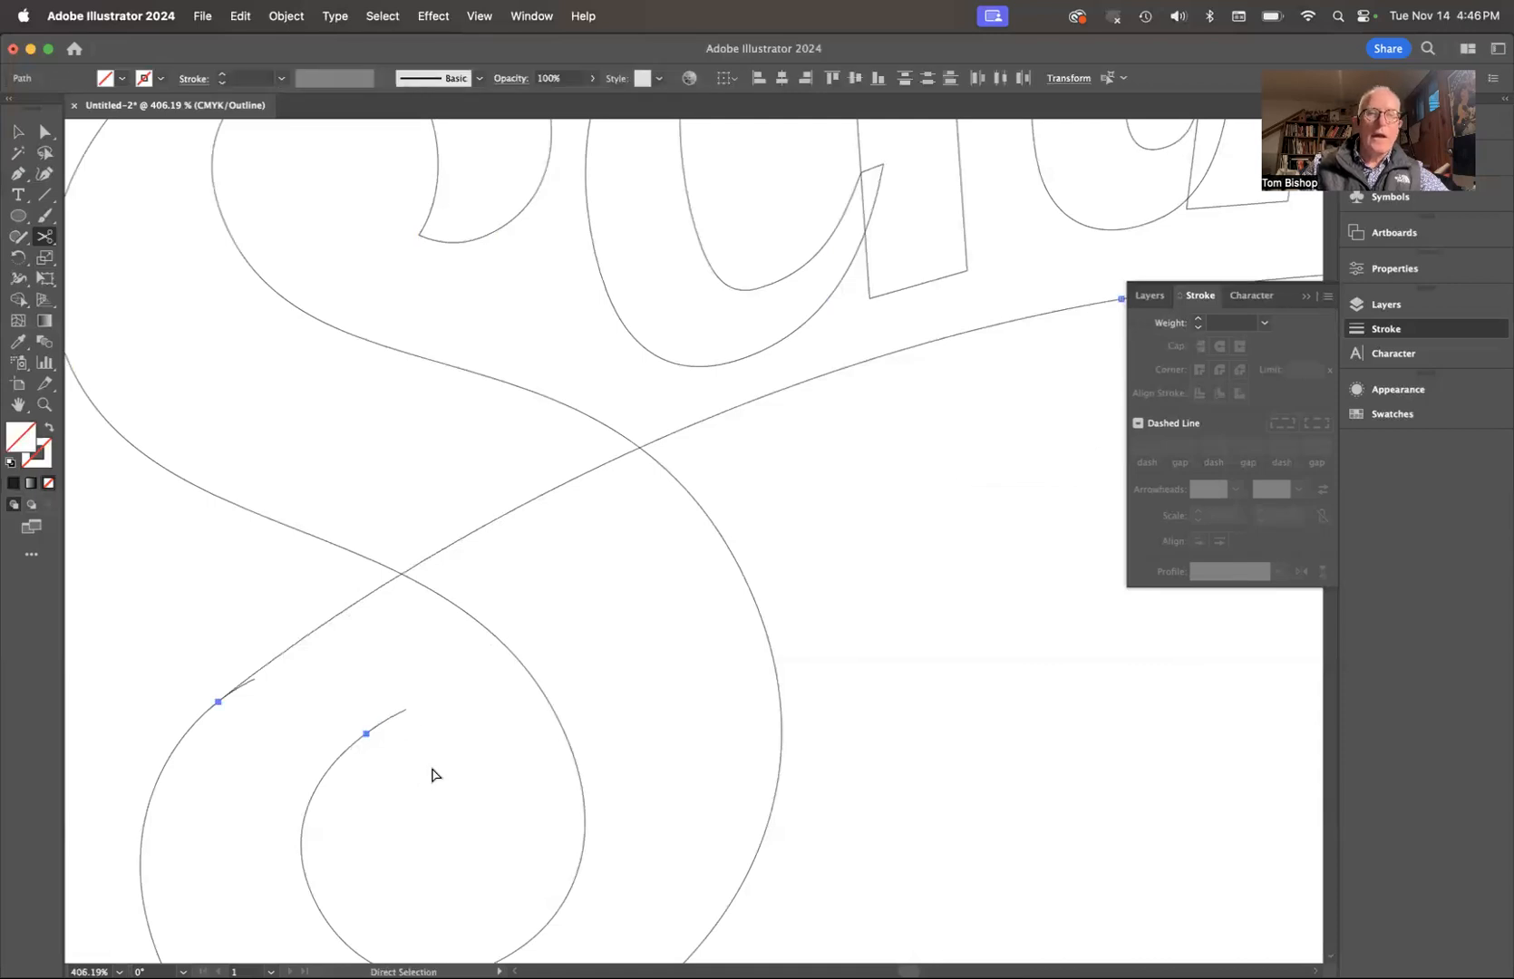
{"action": "key", "text": "super+z"}
{"action": "key", "text": "super+j"}
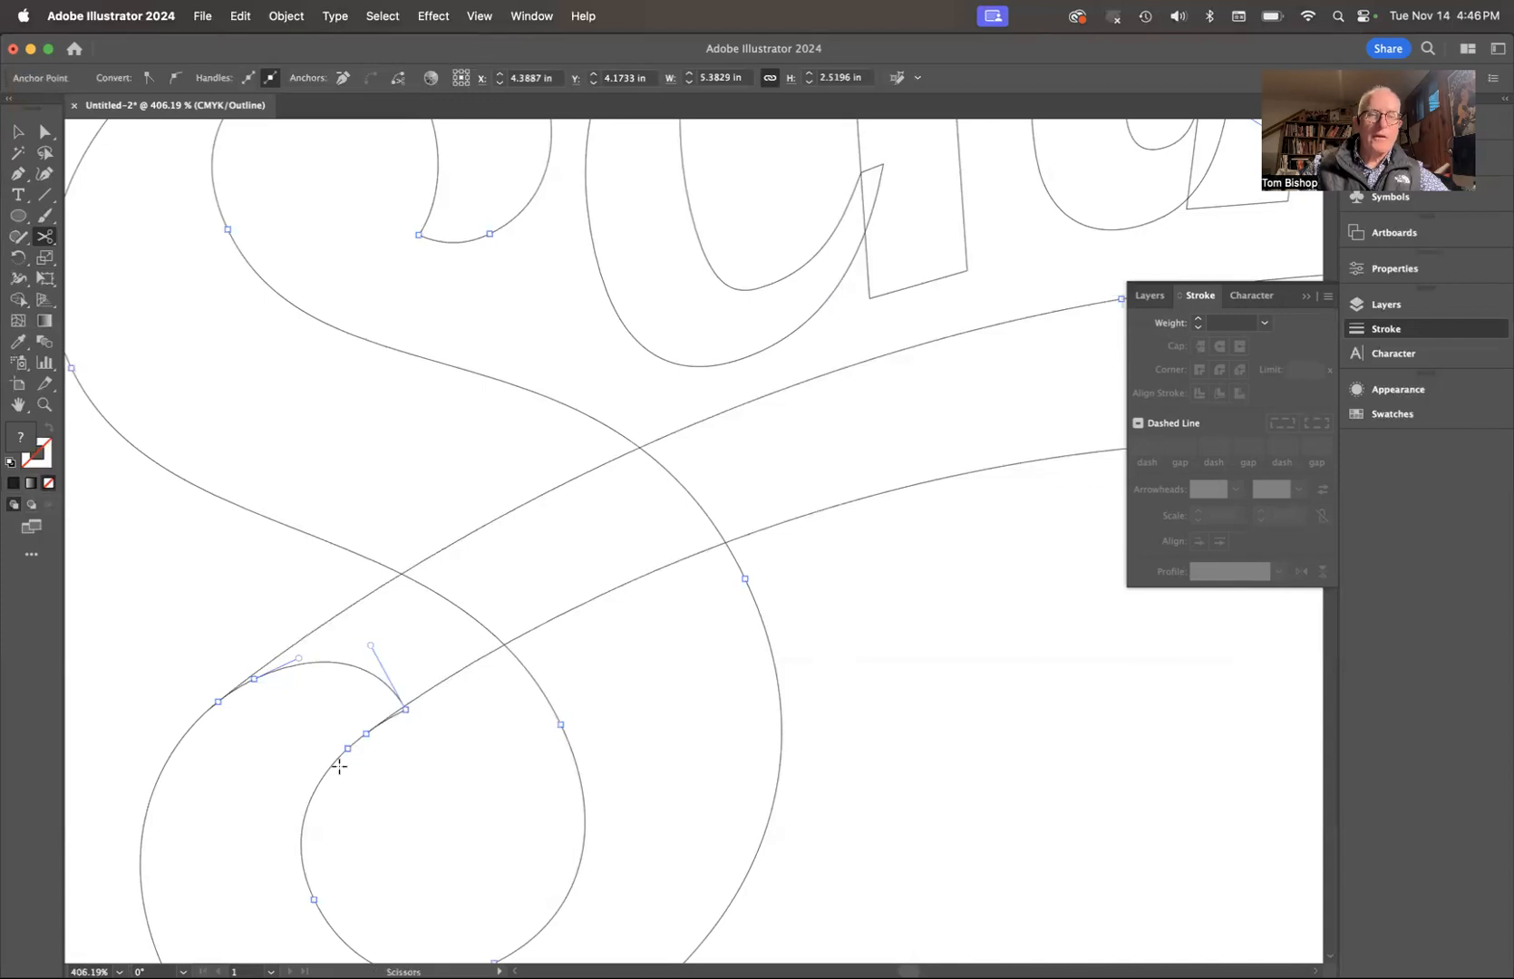
Undo the previous cut and split the S's tail with the Scissors tool on its inner and outer curves, just beyond the swash's end points.
{"action": "key", "text": "super+z"}
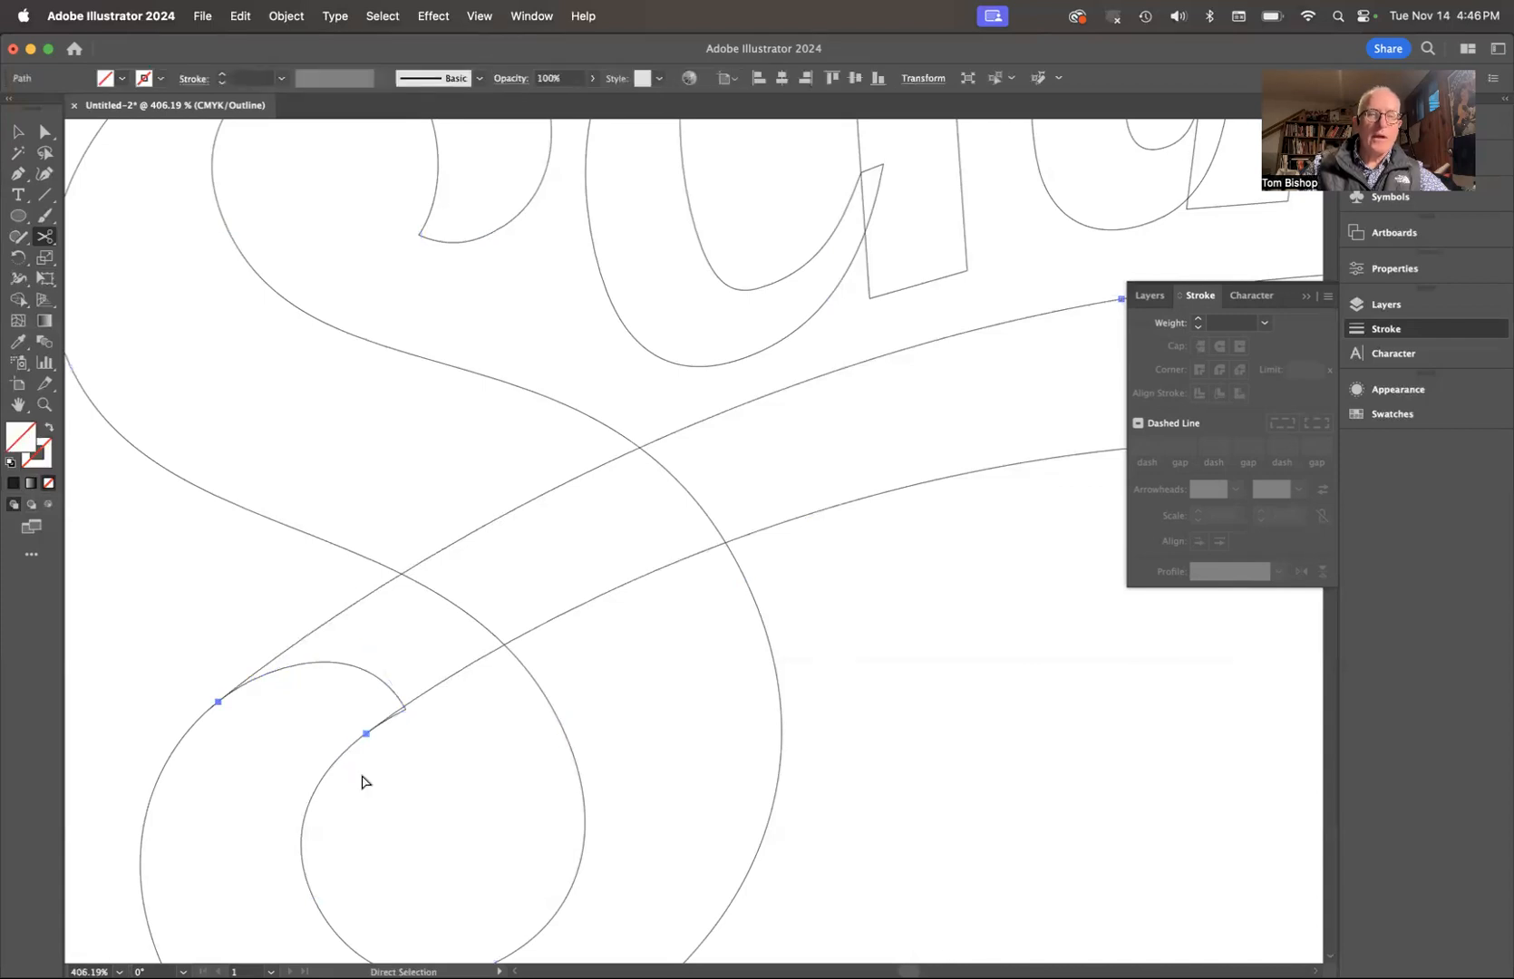
{"action": "left_click", "coordinate": [361, 782]}
{"action": "left_click", "coordinate": [346, 753], "text": "super"}
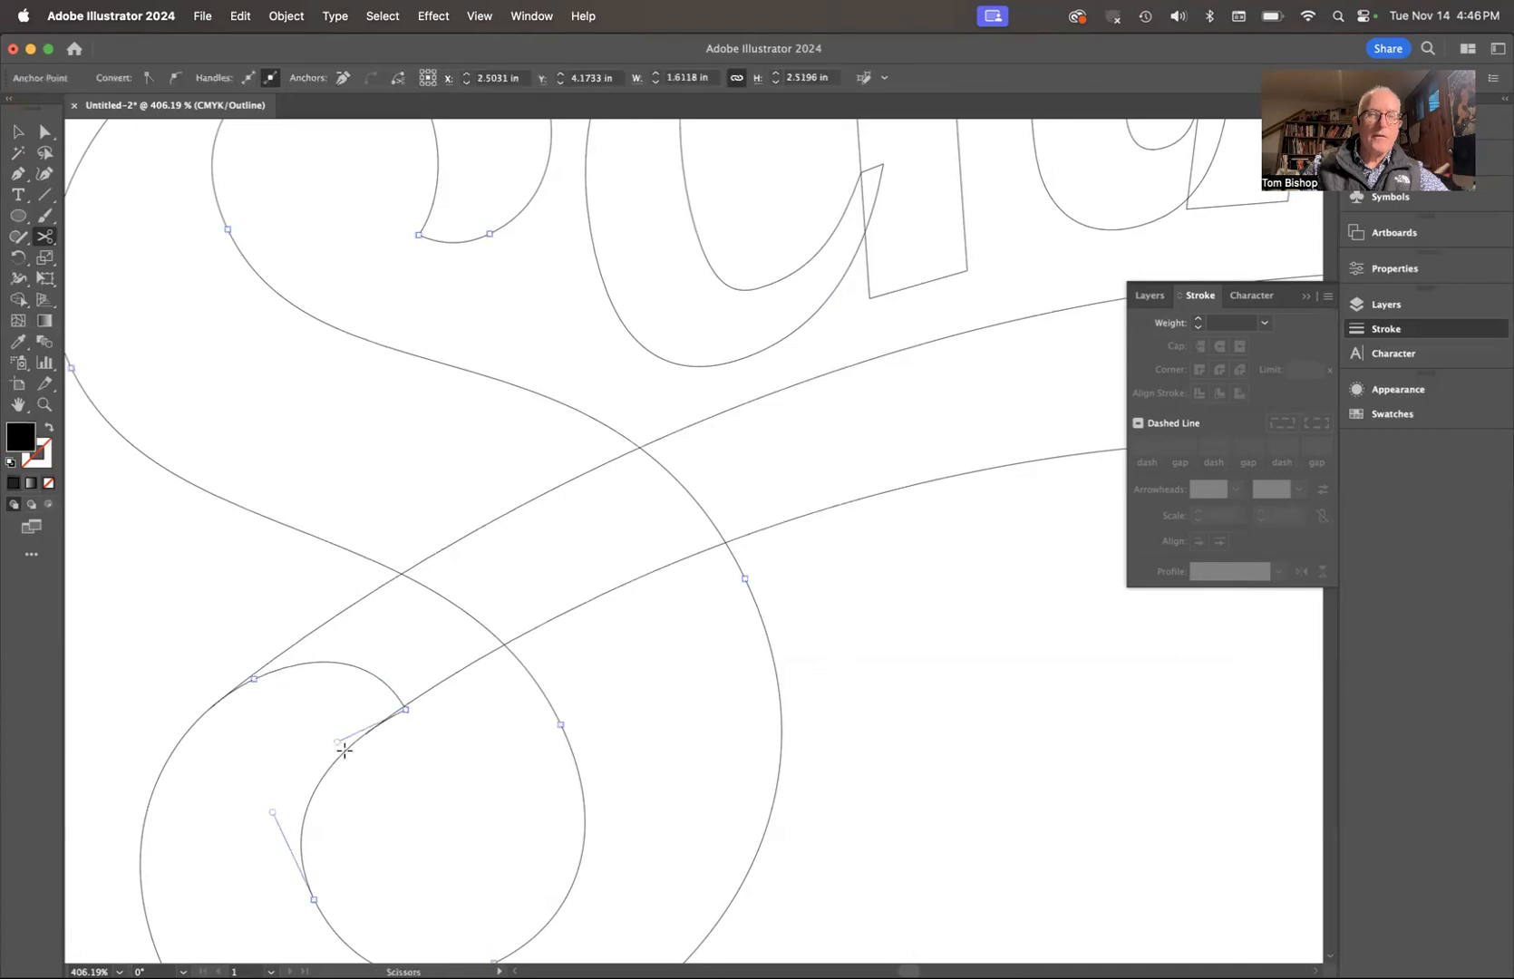
{"action": "left_click", "coordinate": [344, 749]}
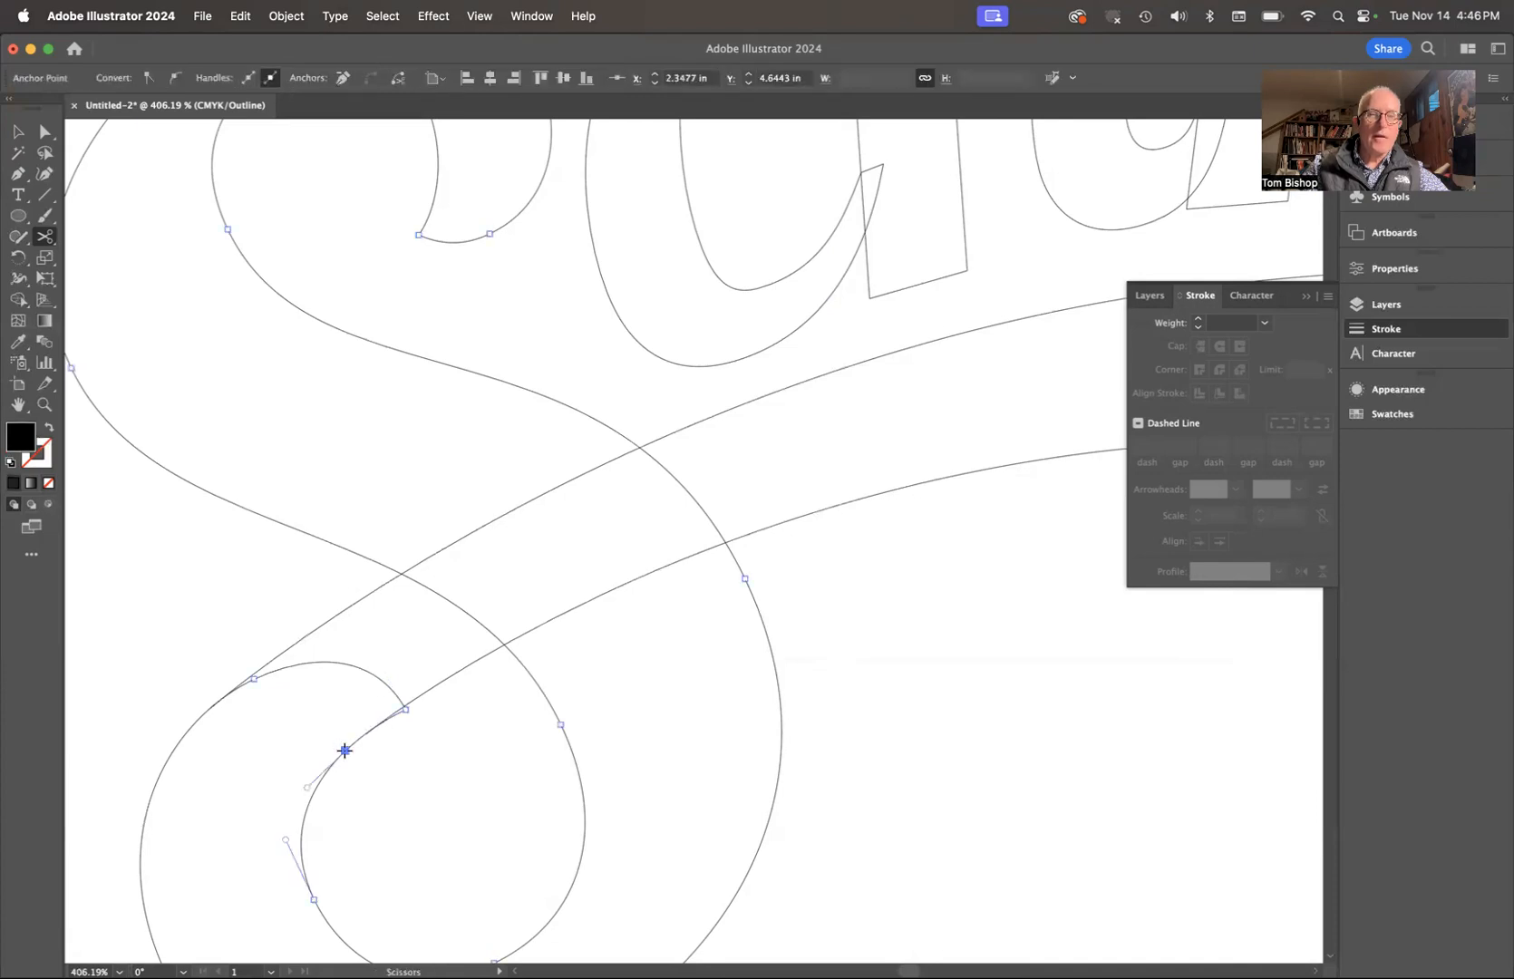
{"action": "left_click", "coordinate": [192, 727]}
Delete the segment capping the end of the S's tail between the two cuts.
{"action": "left_click", "coordinate": [329, 682], "text": "super"}
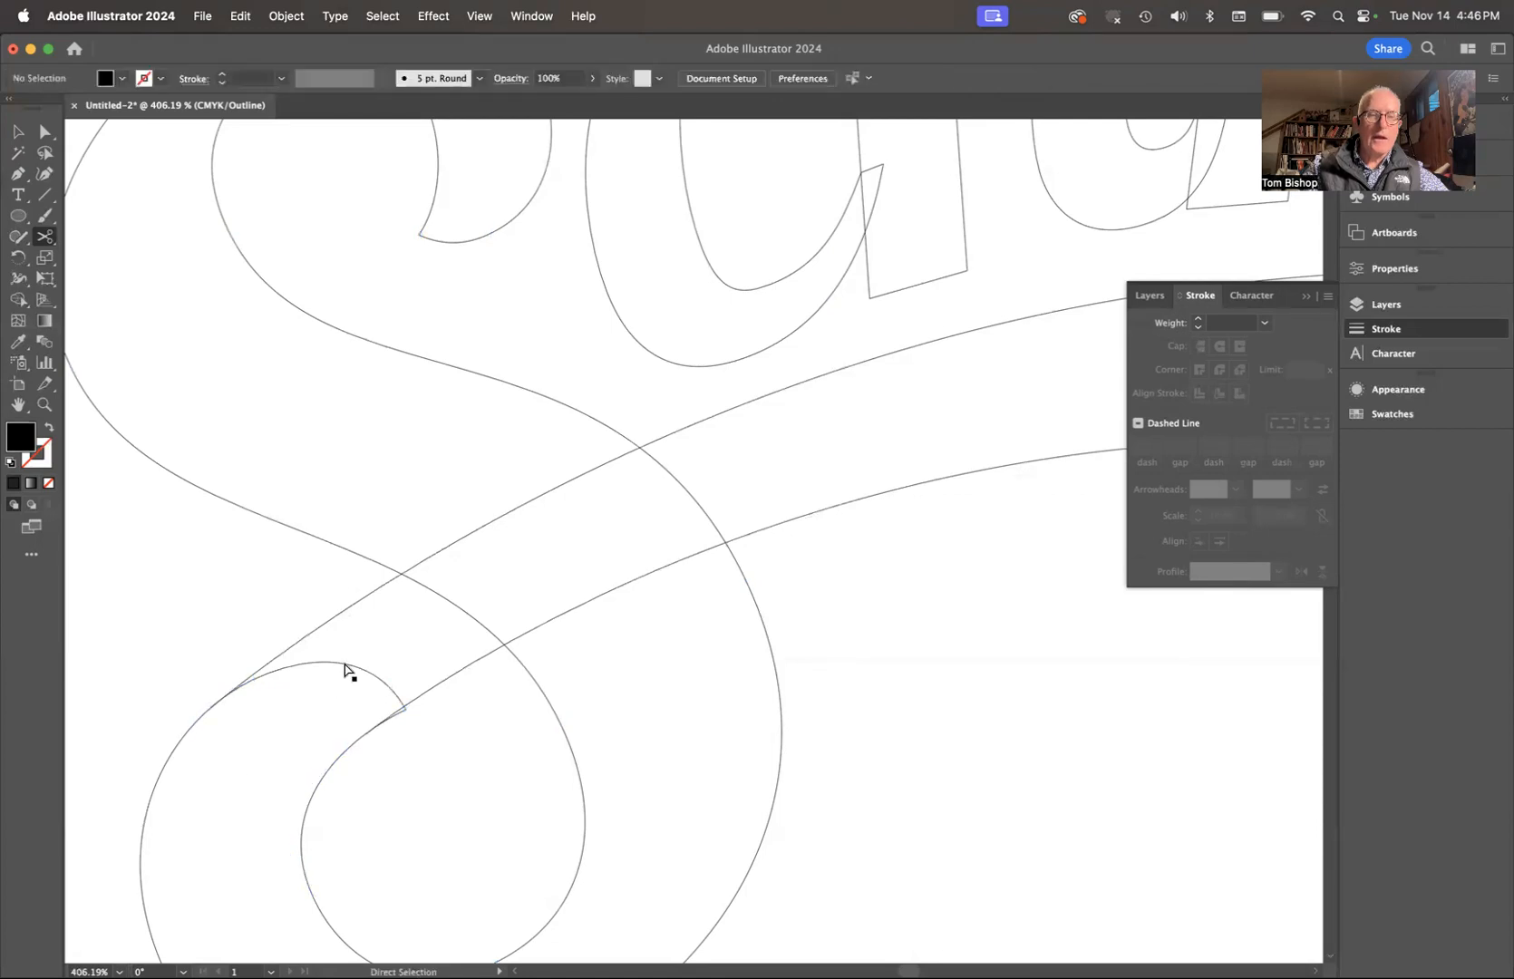
{"action": "left_click", "coordinate": [344, 669], "text": "super"}
{"action": "key", "text": "Delete"}
{"action": "left_click", "coordinate": [344, 663], "text": "super"}
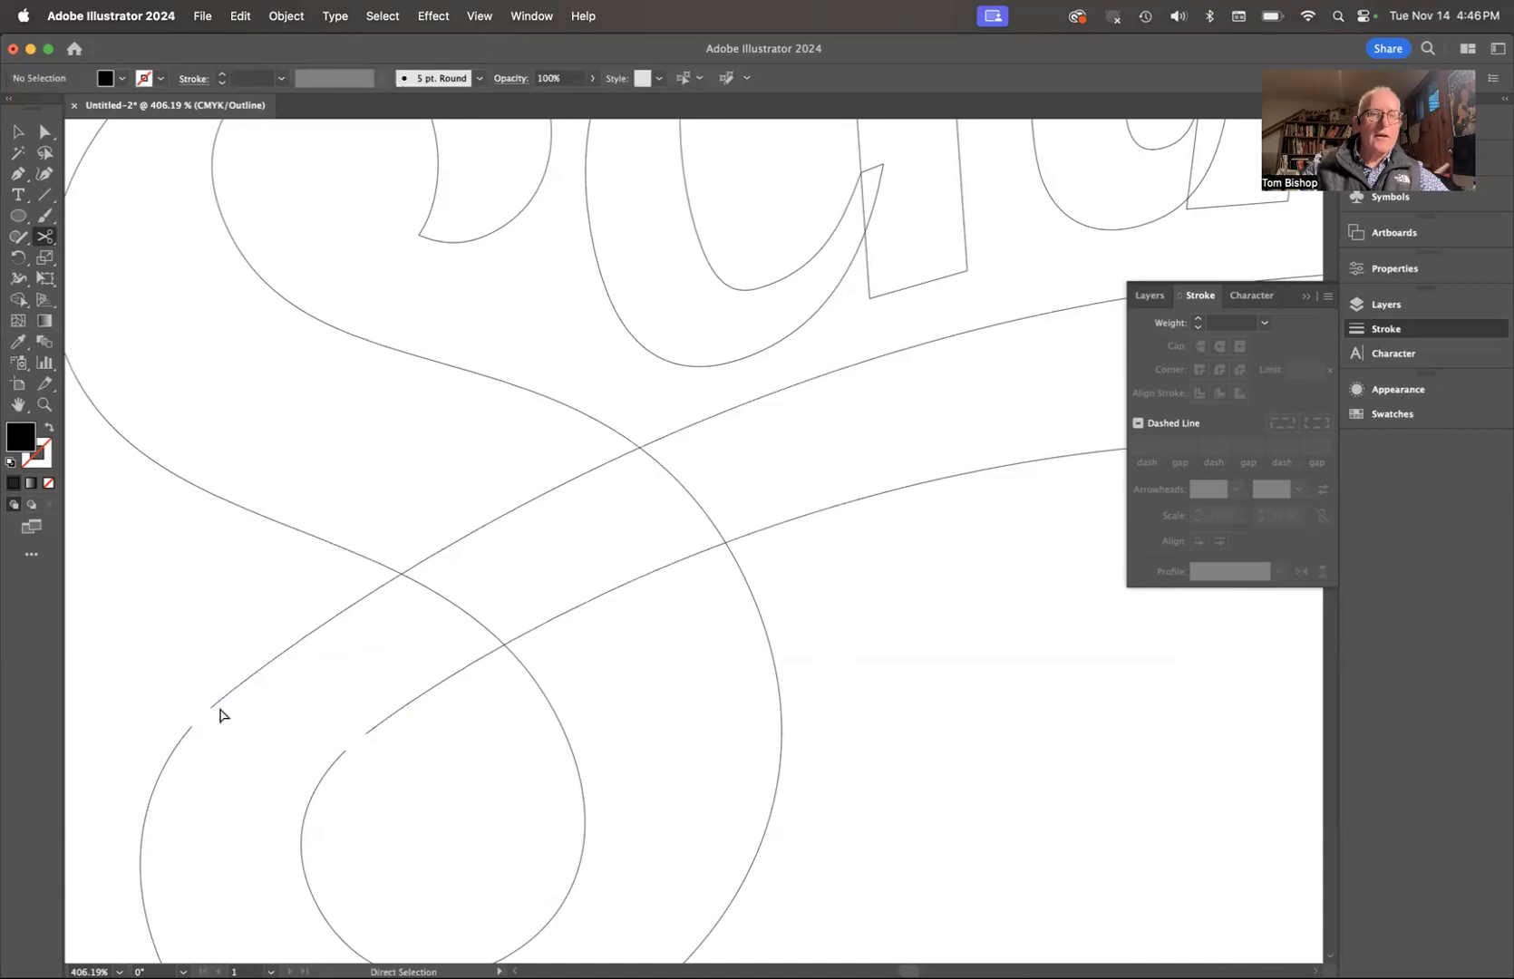
Join the swash's two open ends to the cut ends of the S's outer and inner tail curves with the Pen tool.
{"action": "left_click_drag", "start_coordinate": [210, 709], "coordinate": [190, 726]}
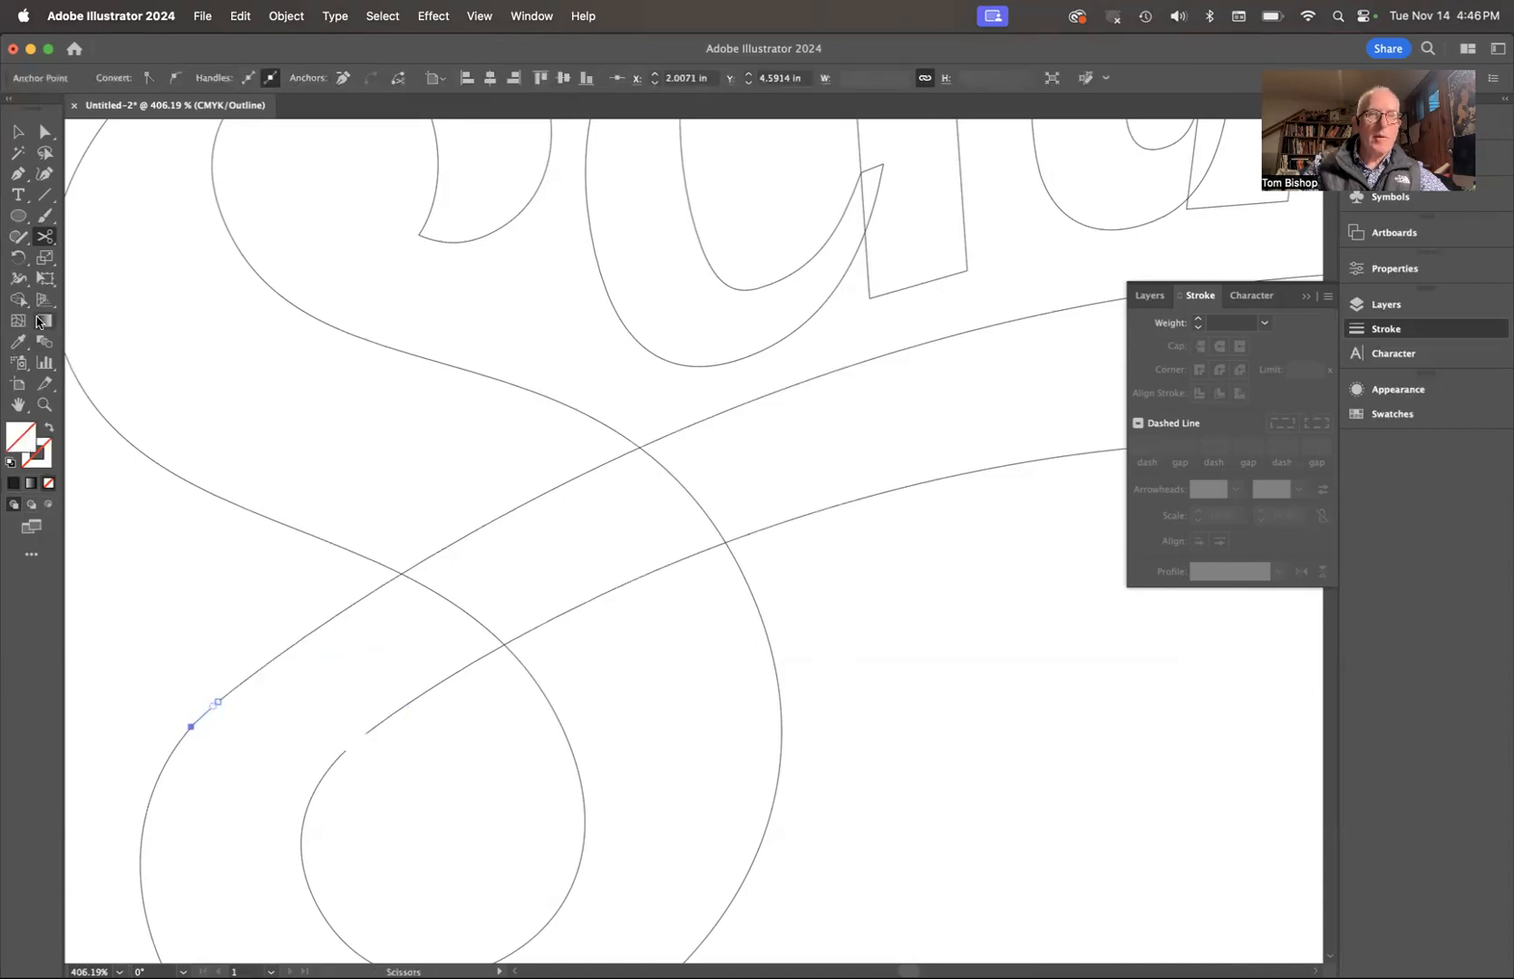
{"action": "left_click", "coordinate": [18, 175]}
{"action": "key", "text": "ctrl+z"}
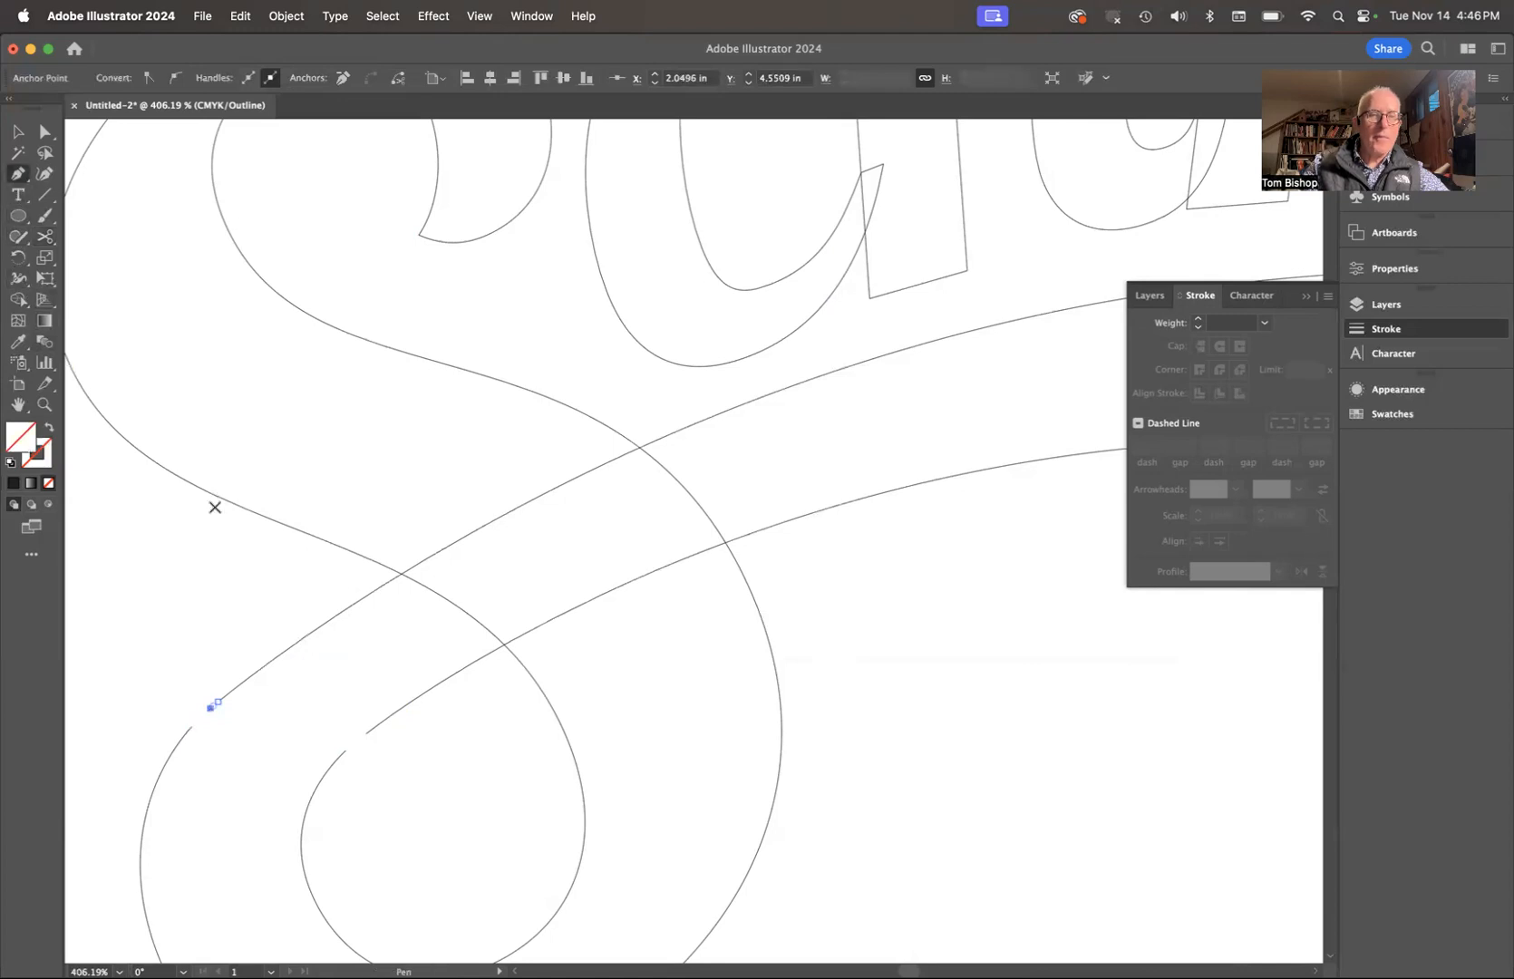
{"action": "left_click", "coordinate": [210, 706]}
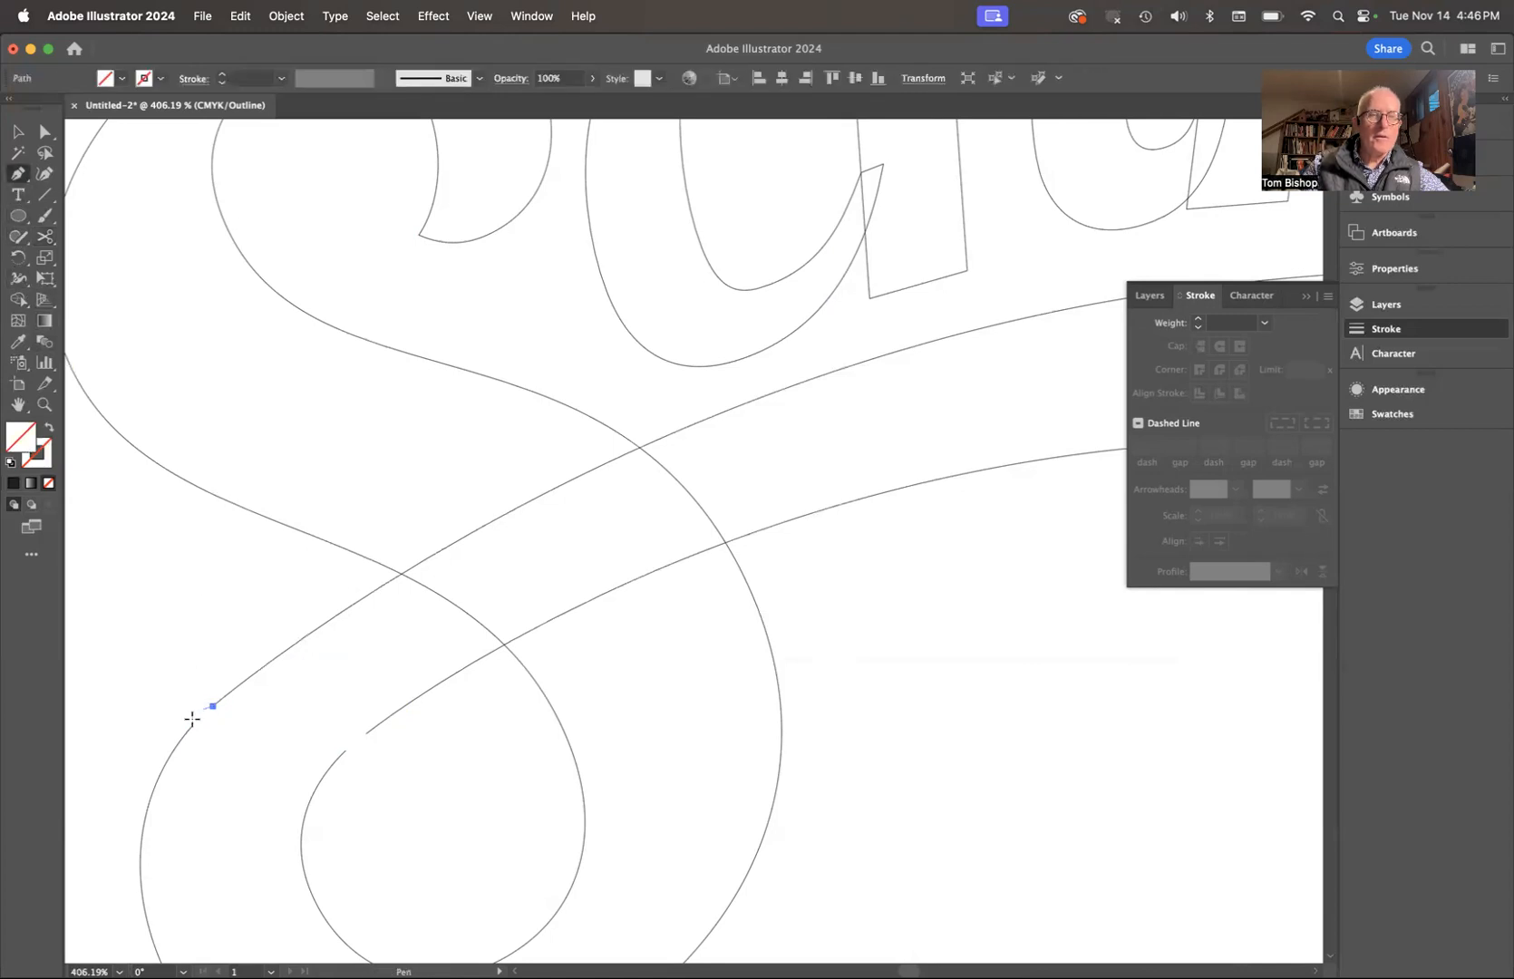
{"action": "left_click", "coordinate": [190, 727]}
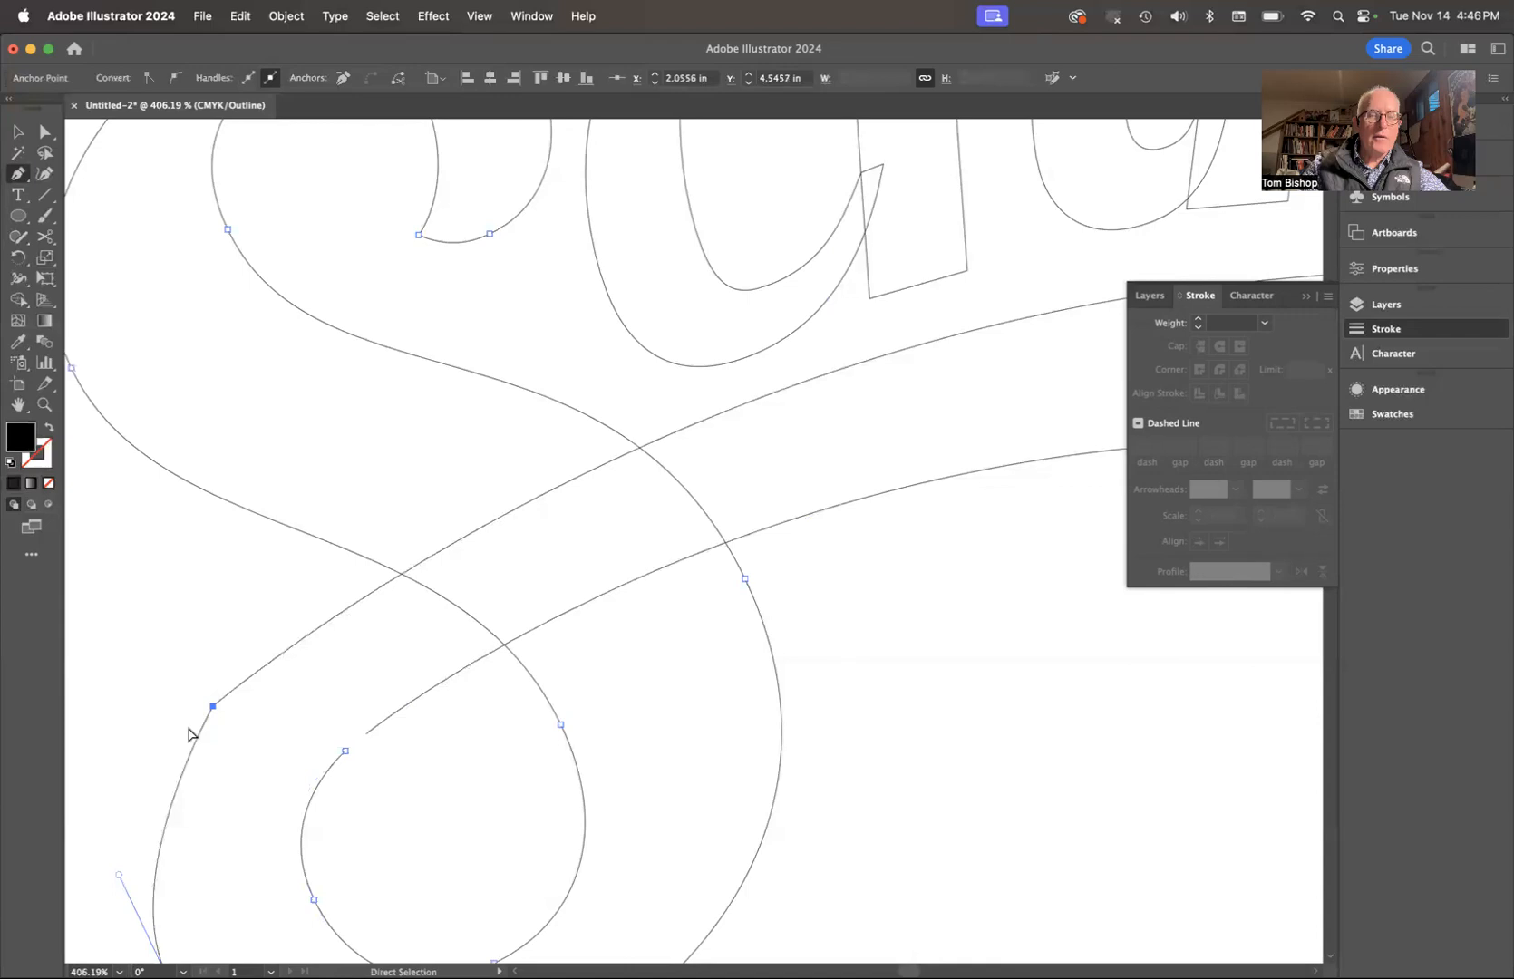
{"action": "left_click", "coordinate": [345, 751]}
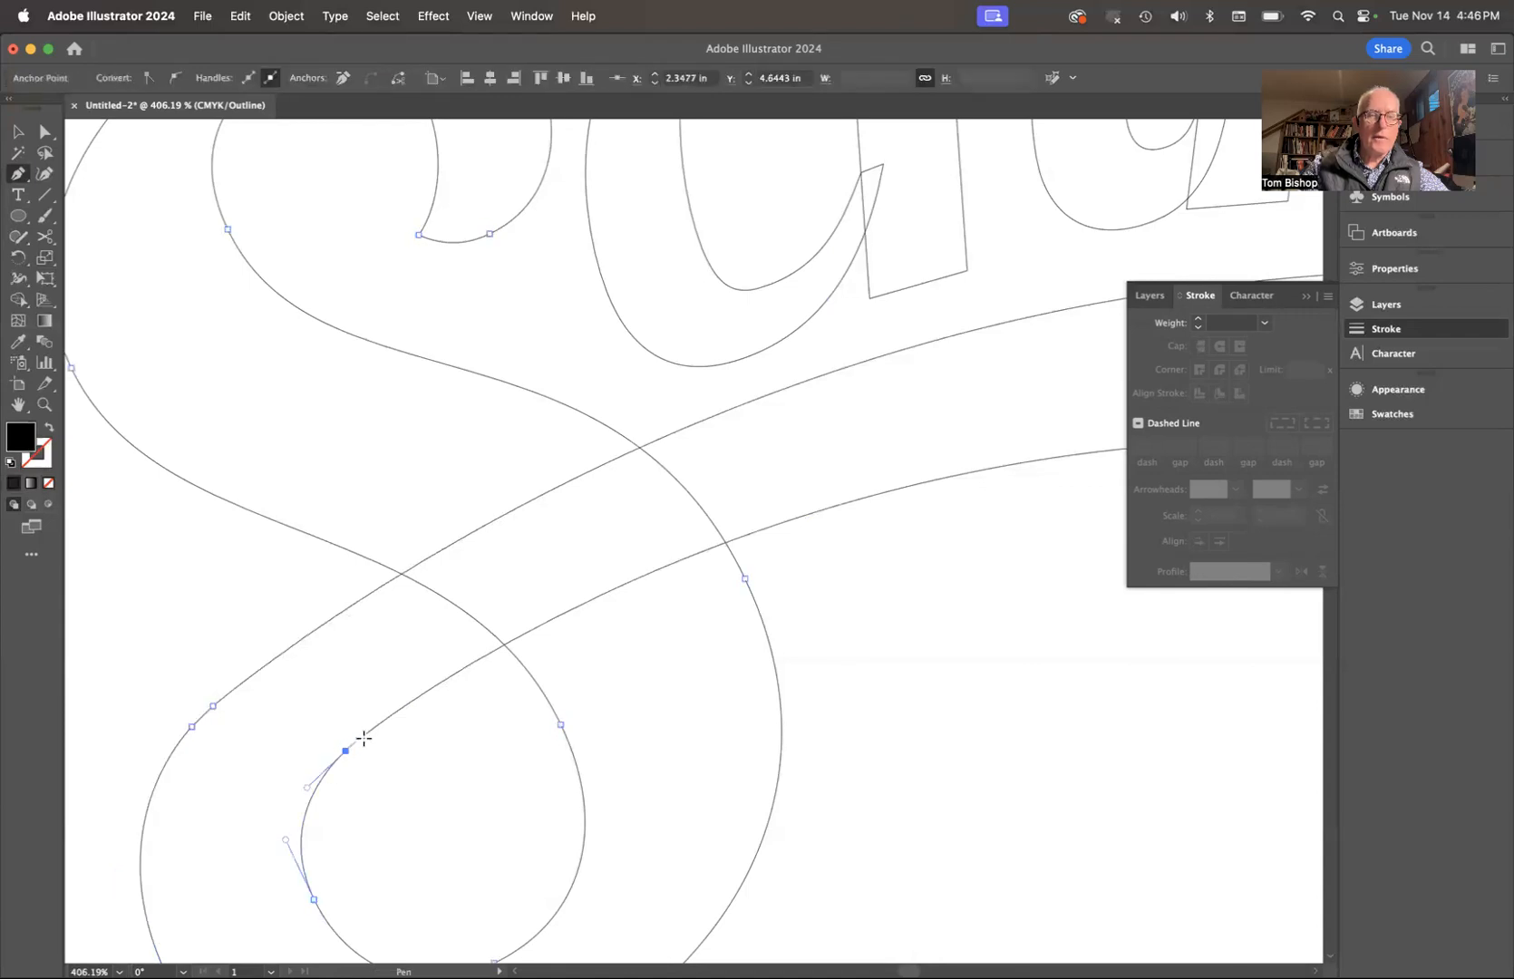
{"action": "left_click", "coordinate": [371, 703], "text": "super"}
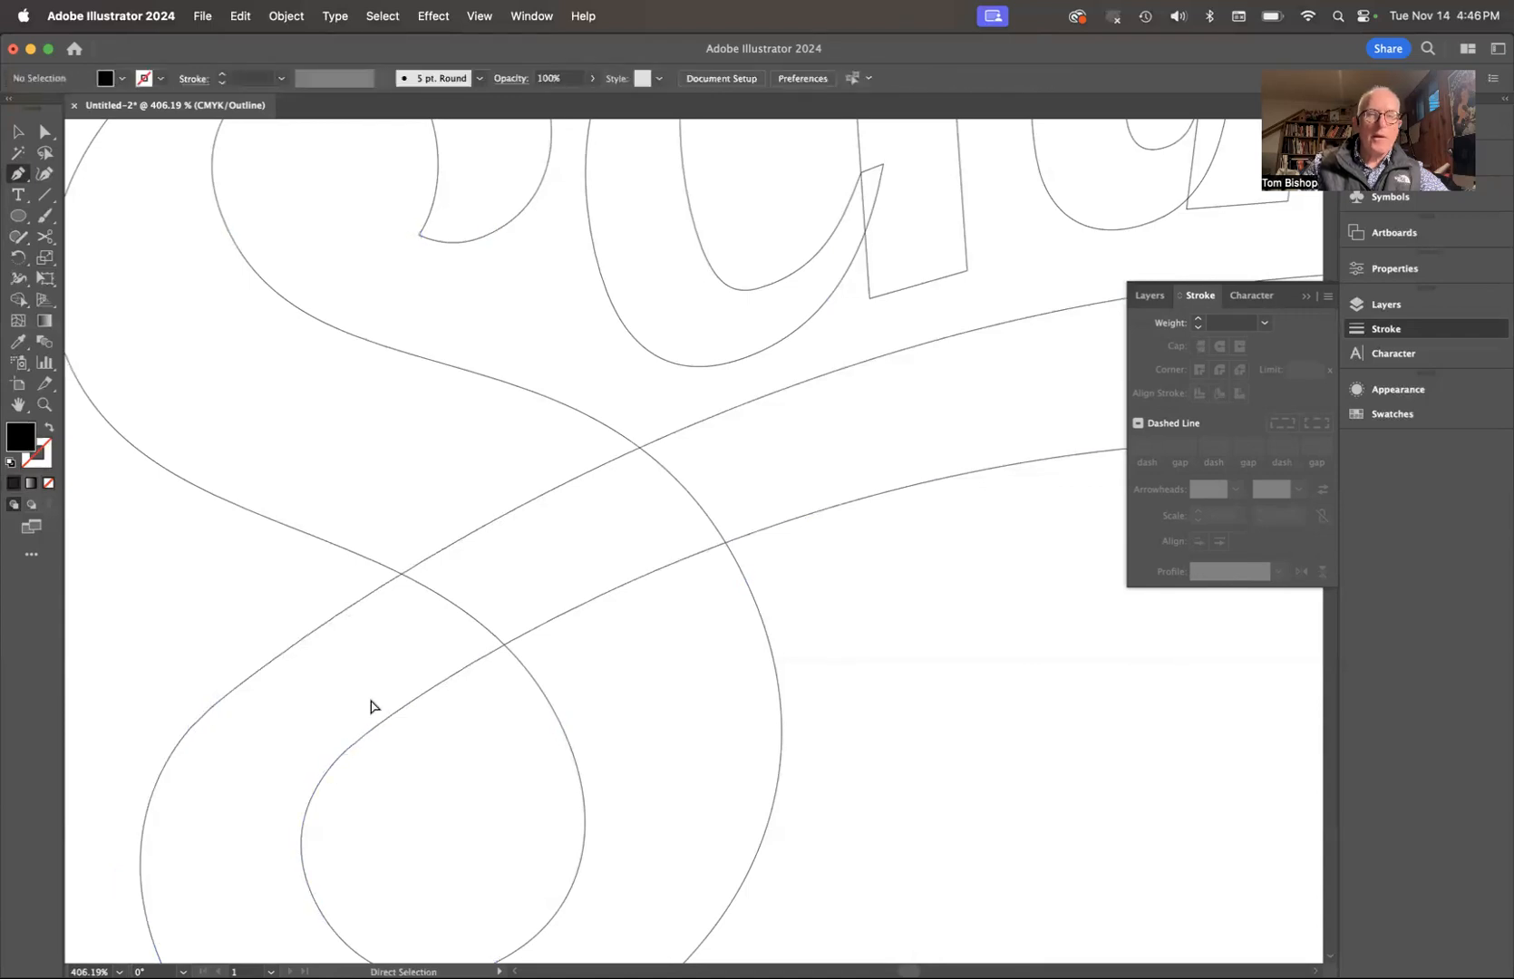
Inspect the joined S and swash together with the whole lettering in filled preview, and return to outline view.
{"action": "key", "text": "super+y"}
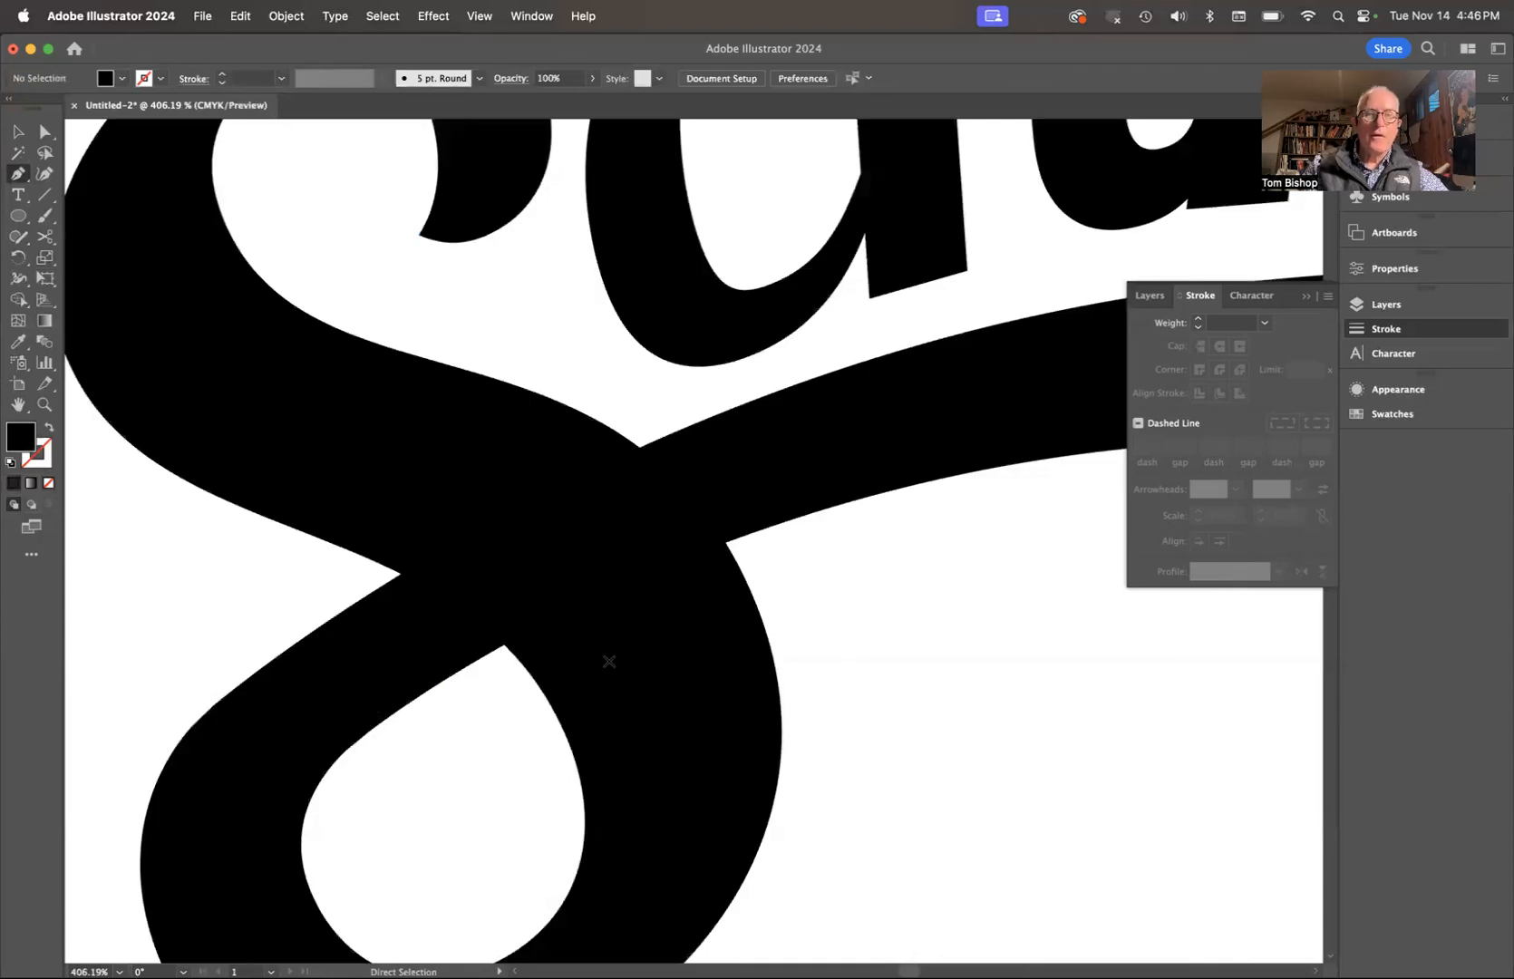
{"action": "scroll", "coordinate": [599, 670], "scroll_direction": "down", "scroll_amount": 3}
{"action": "scroll", "coordinate": [599, 670], "scroll_direction": "down", "scroll_amount": 4}
{"action": "scroll", "coordinate": [596, 671], "scroll_direction": "right", "scroll_amount": 3}
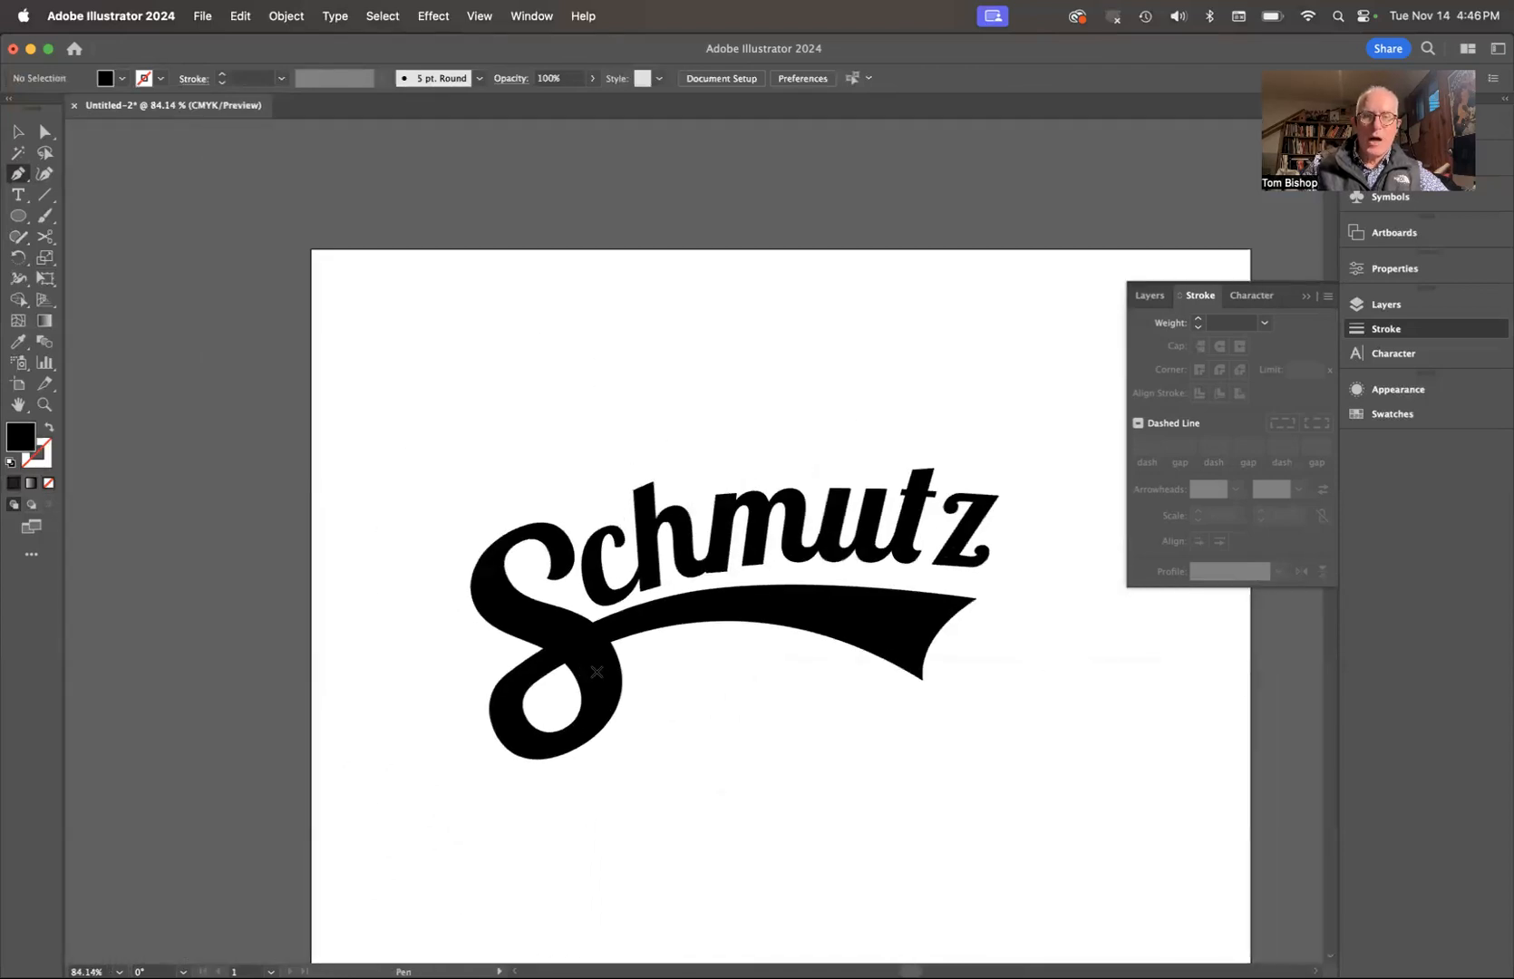
{"action": "scroll", "coordinate": [596, 672], "scroll_direction": "up", "scroll_amount": 1}
{"action": "scroll", "coordinate": [607, 643], "scroll_direction": "up", "scroll_amount": 2}
{"action": "scroll", "coordinate": [608, 644], "scroll_direction": "up", "scroll_amount": 3}
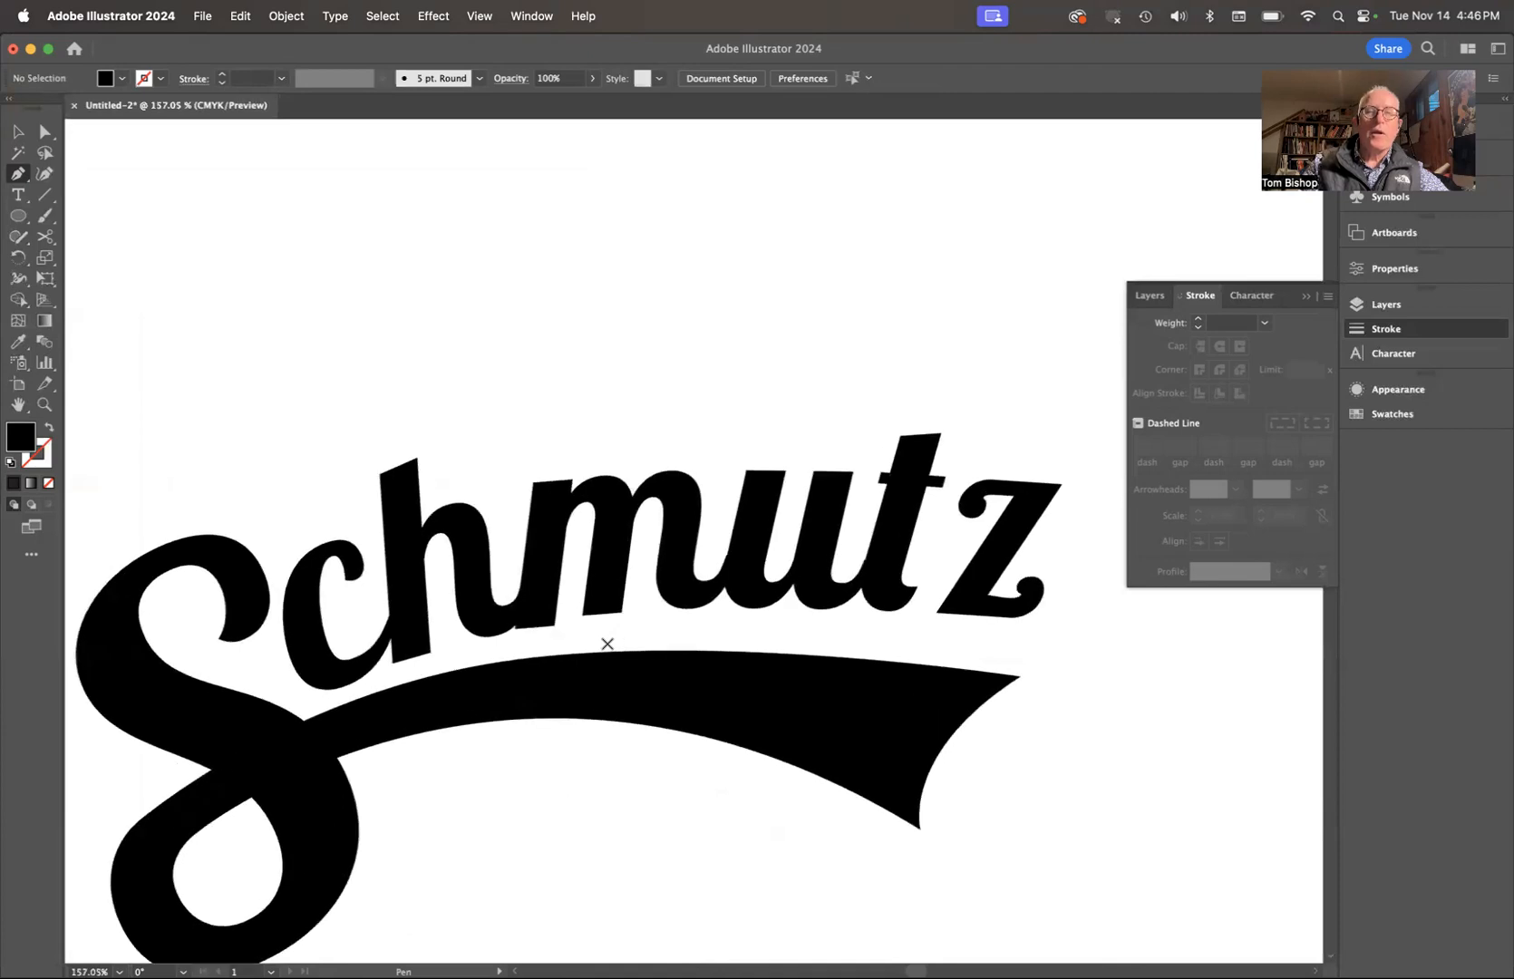
{"action": "key", "text": "super"}
{"action": "key", "text": "super+y"}
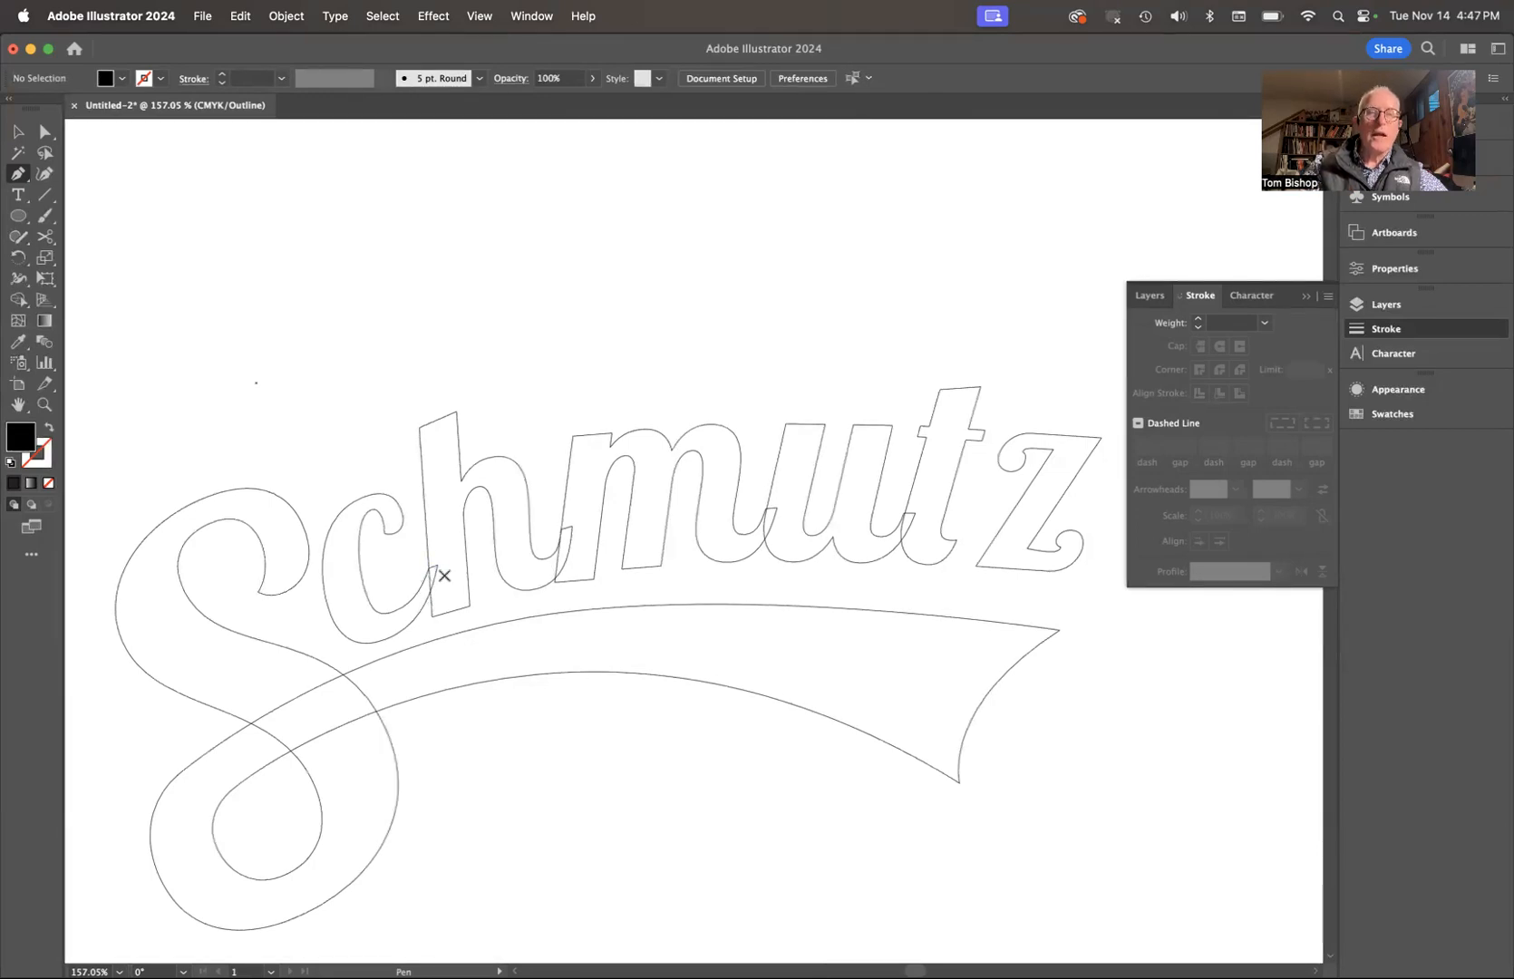
Merge the overlapping letters c, h, m, u and t into one continuous shape with the Shape Builder tool.
{"action": "left_click", "coordinate": [19, 305]}
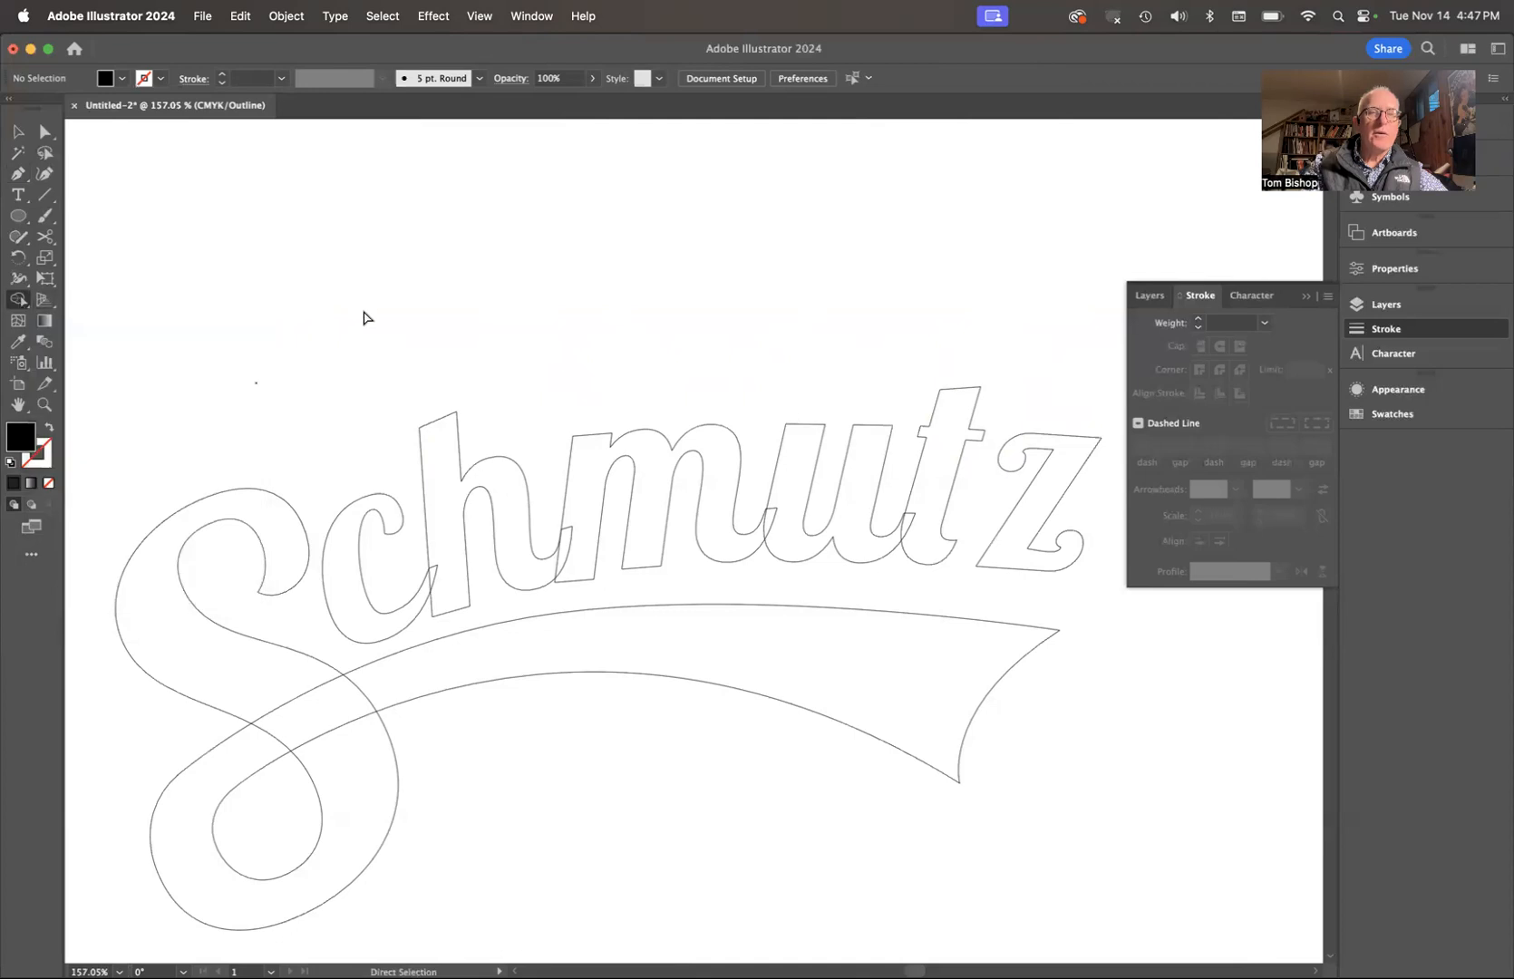
{"action": "left_click", "coordinate": [359, 544], "text": "super"}
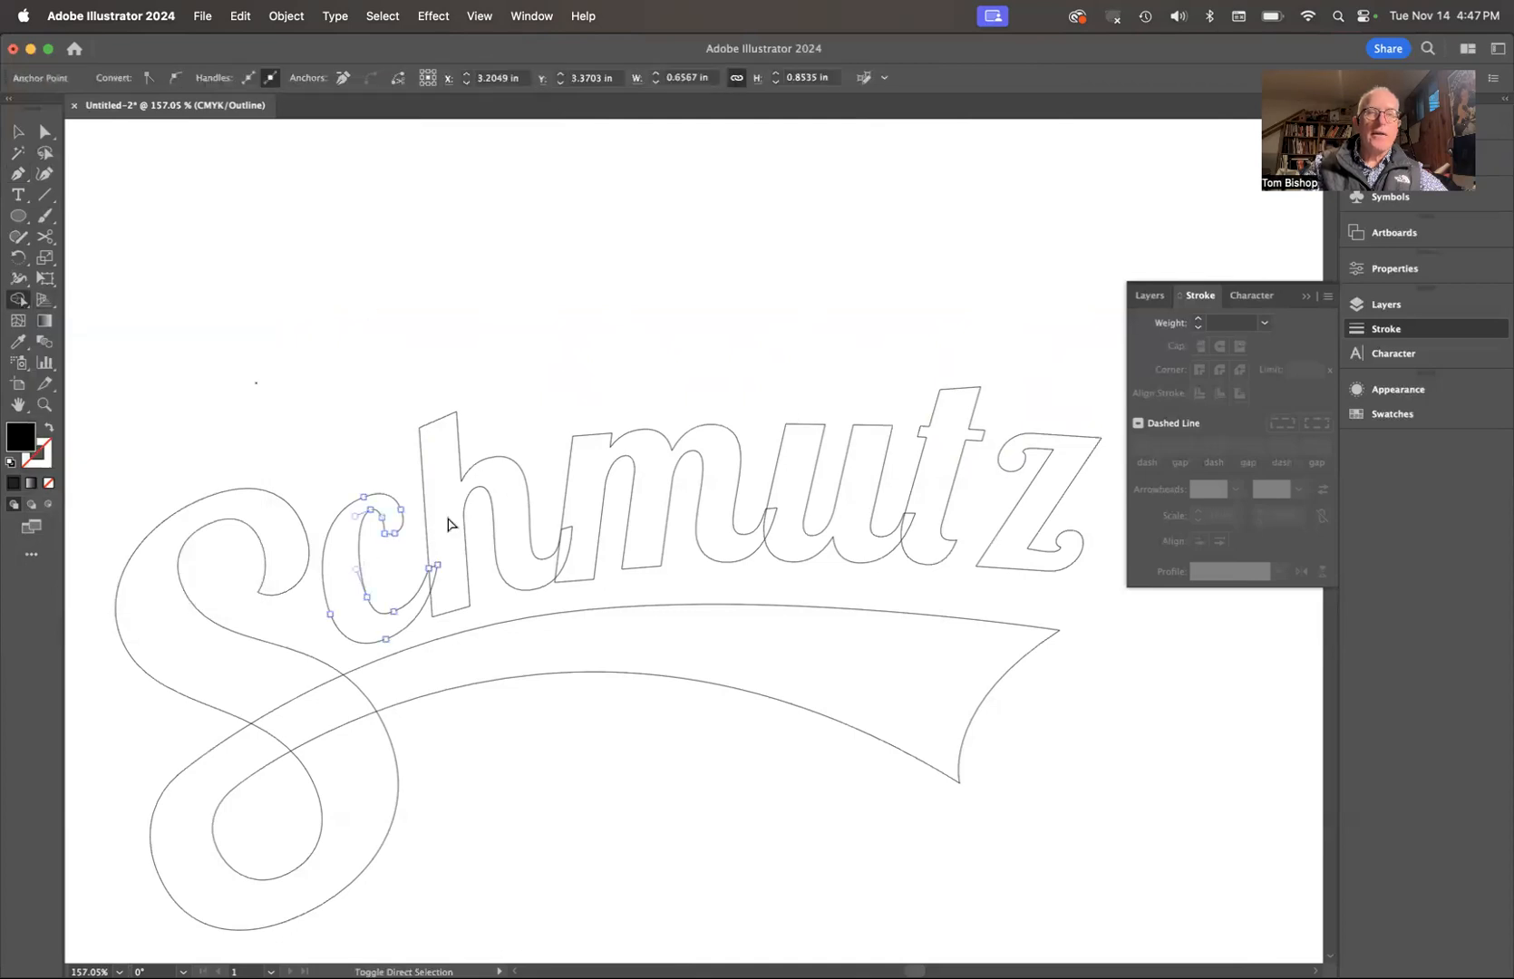
{"action": "left_click", "coordinate": [463, 516], "text": "shift+super"}
{"action": "left_click", "coordinate": [565, 505], "text": "shift+super"}
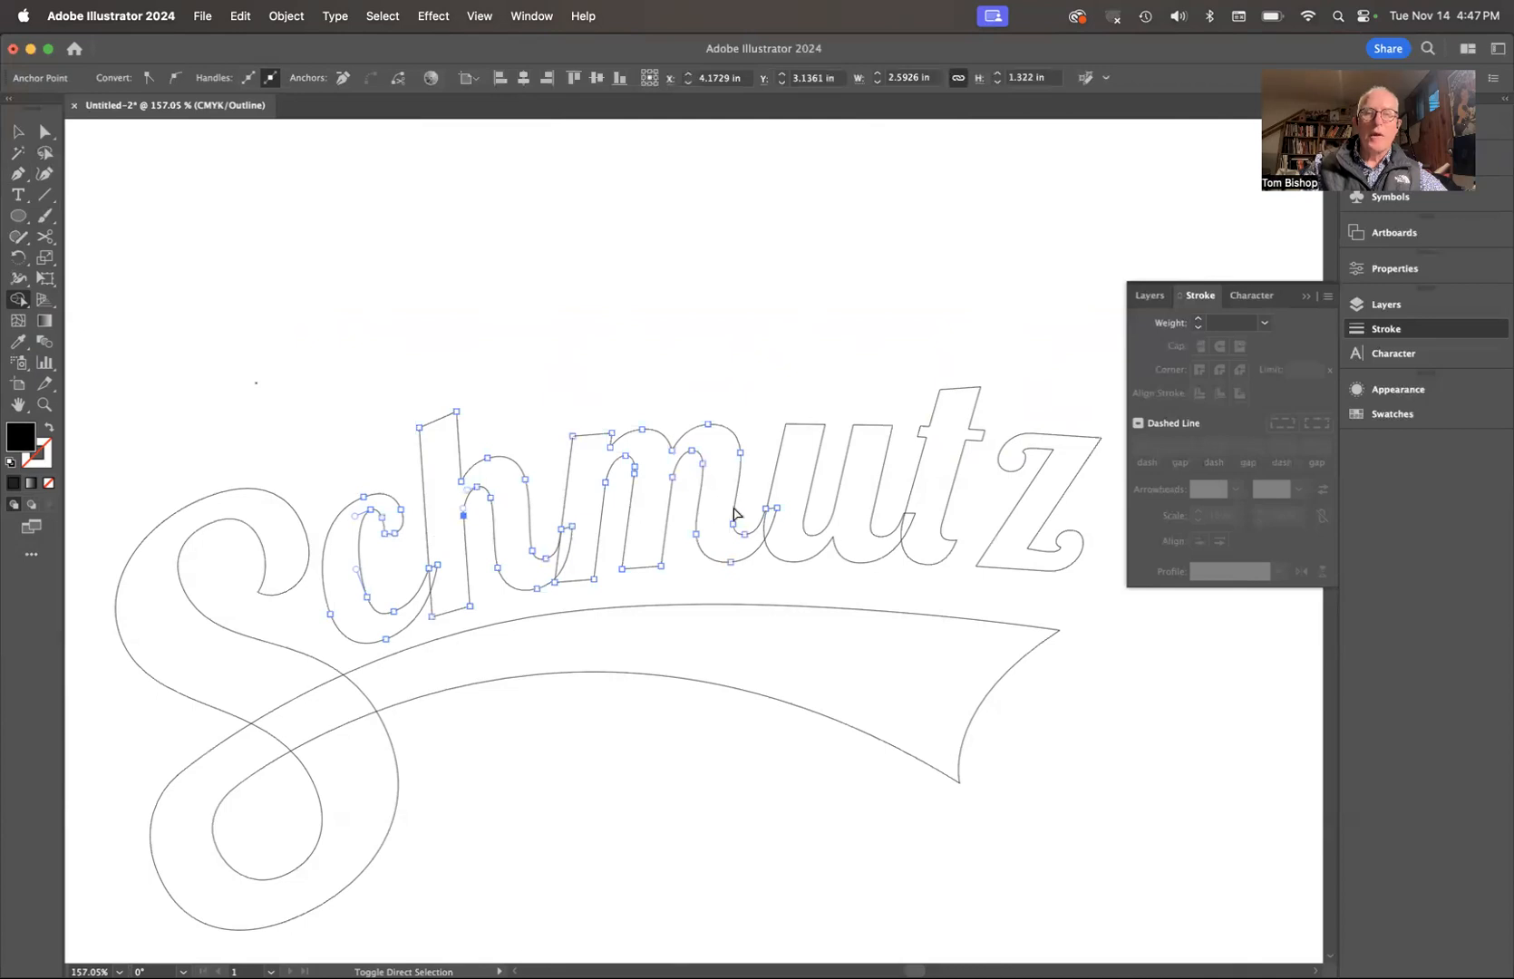
{"action": "left_click", "coordinate": [776, 487], "text": "shift+super"}
{"action": "left_click", "coordinate": [919, 478], "text": "shift+super"}
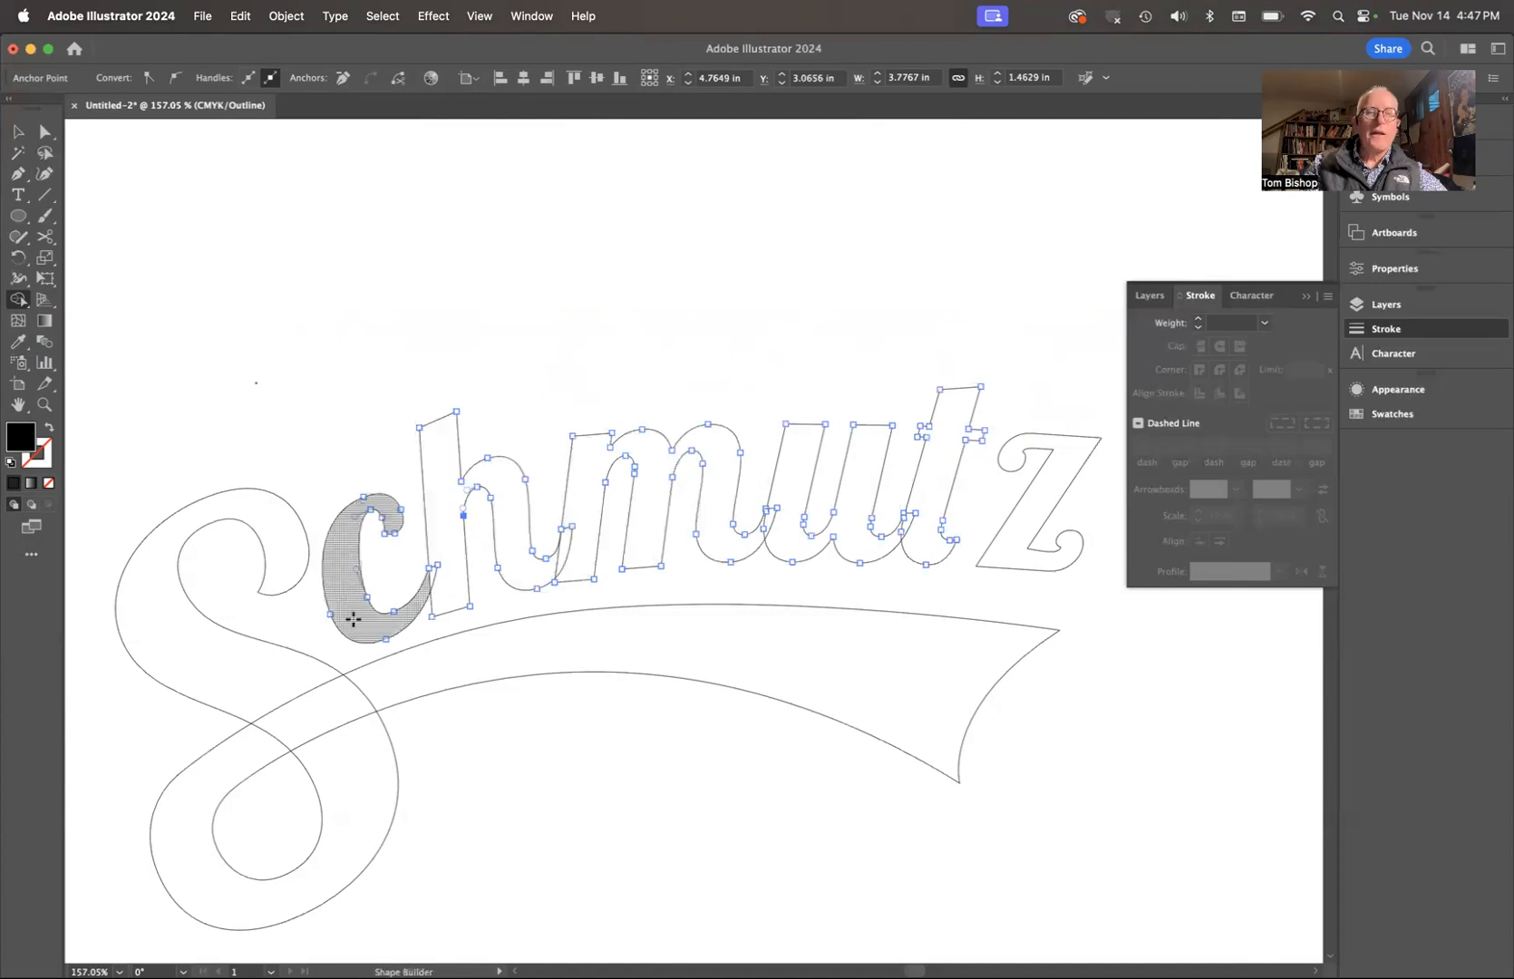
{"action": "mouse_move", "coordinate": [426, 595]}
{"action": "left_mouse_down"}
{"action": "mouse_move", "coordinate": [447, 542]}
{"action": "mouse_move", "coordinate": [560, 561]}
{"action": "mouse_move", "coordinate": [578, 541]}
{"action": "mouse_move", "coordinate": [726, 505]}
{"action": "mouse_move", "coordinate": [736, 544]}
{"action": "mouse_move", "coordinate": [780, 499]}
{"action": "mouse_move", "coordinate": [903, 537]}
{"action": "mouse_move", "coordinate": [889, 546]}
{"action": "mouse_move", "coordinate": [925, 497]}
{"action": "left_mouse_up"}
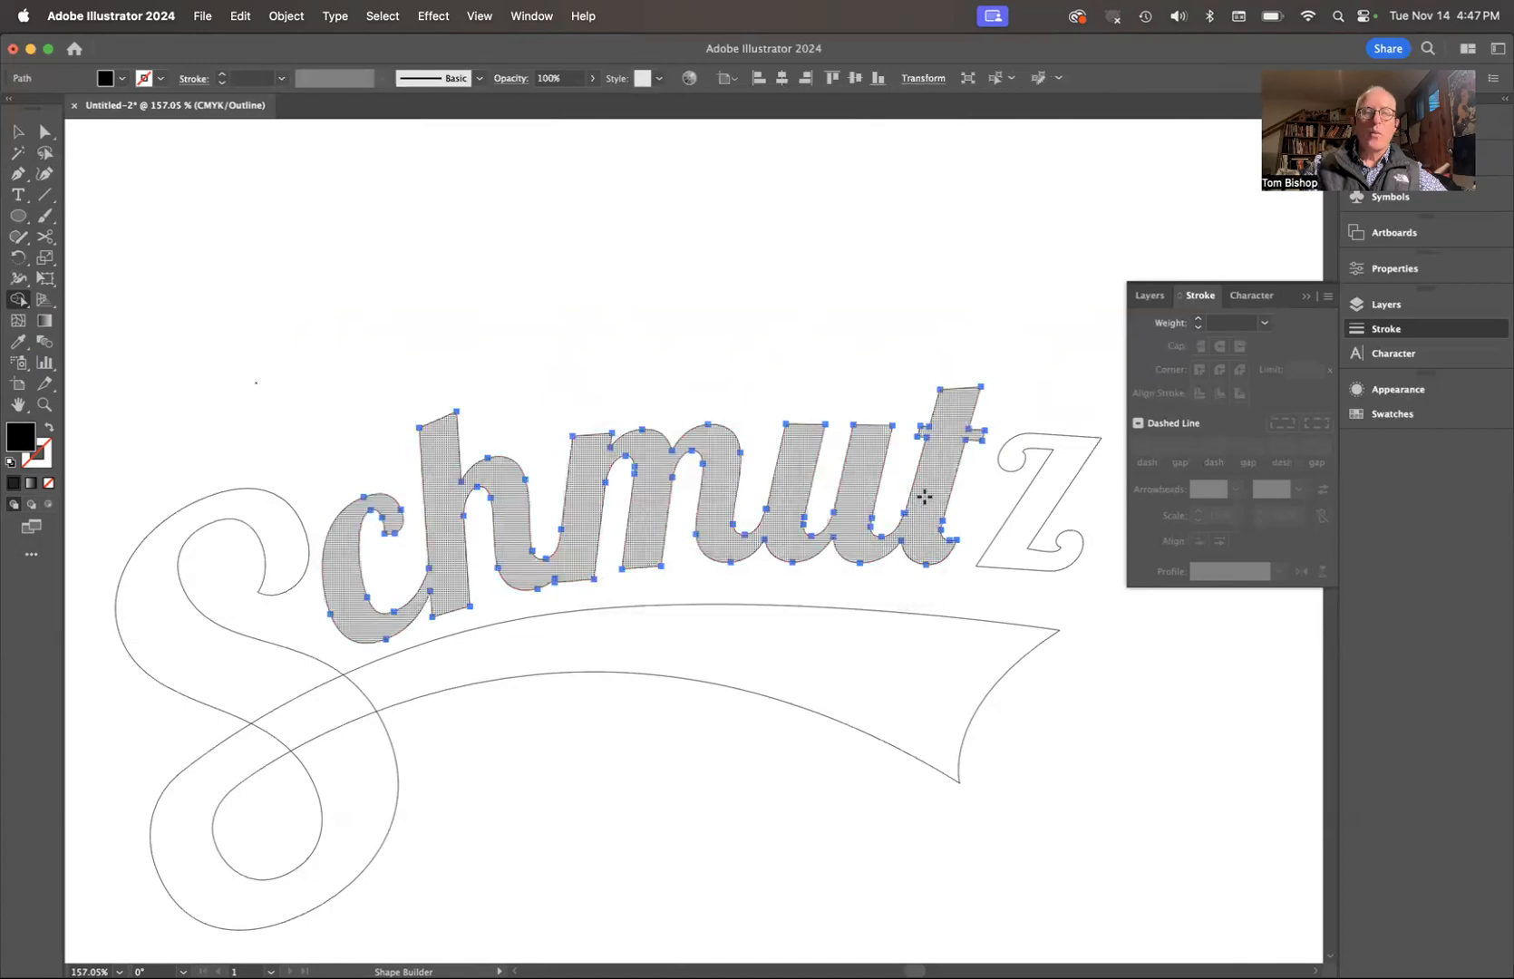
{"action": "left_click", "coordinate": [733, 372], "text": "super"}
{"action": "left_click", "coordinate": [691, 452], "text": "super"}
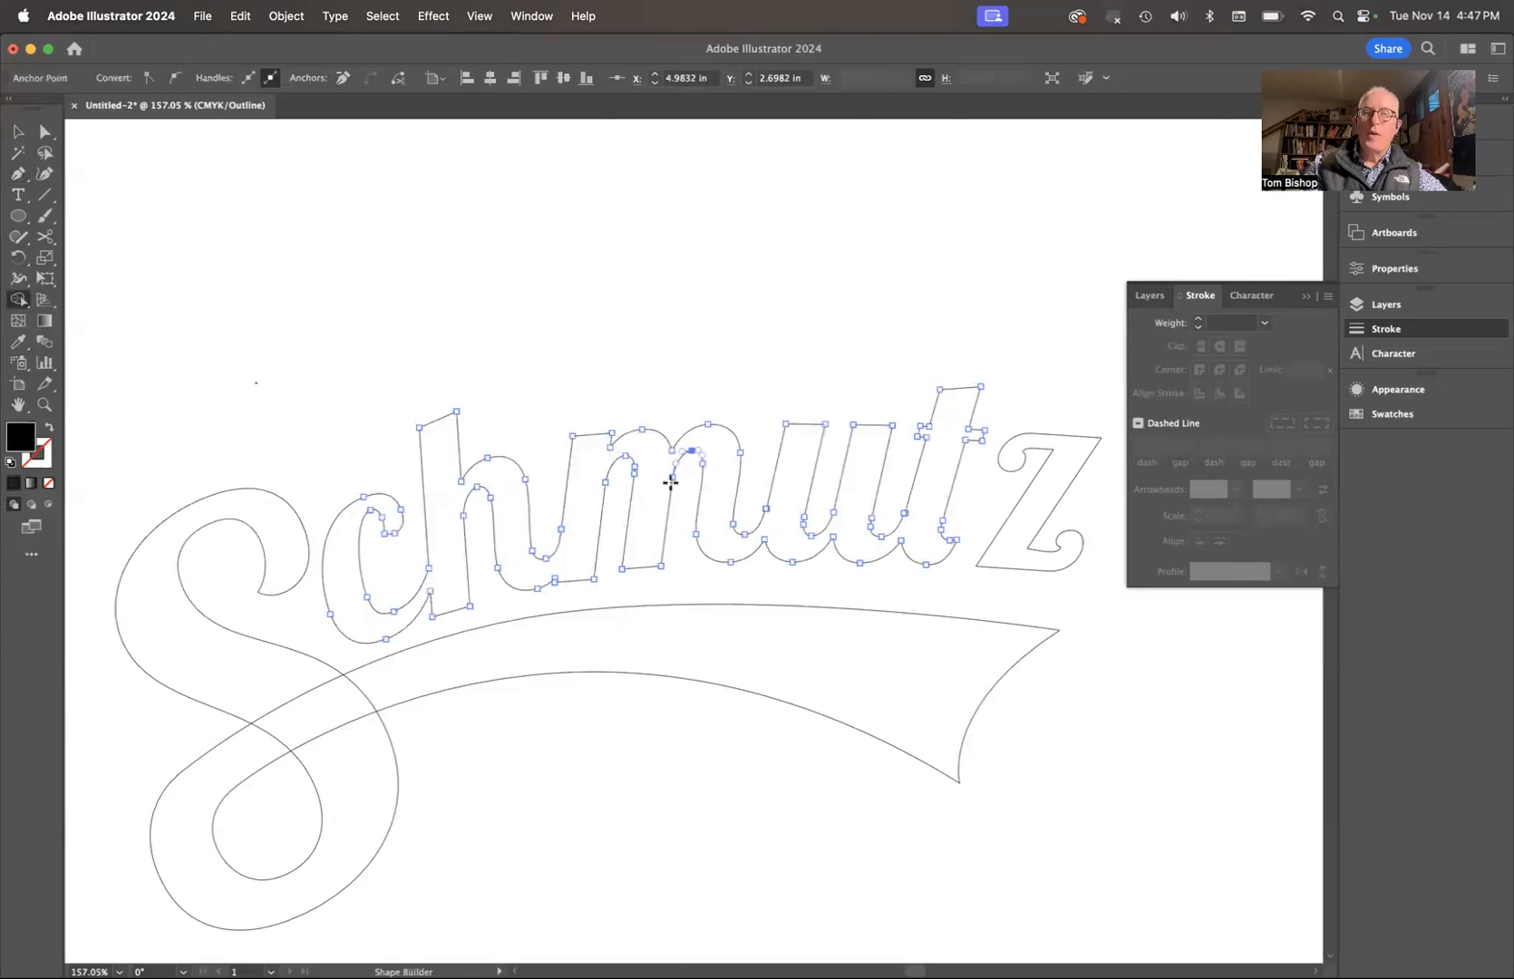
{"action": "left_click", "coordinate": [618, 301], "text": "super"}
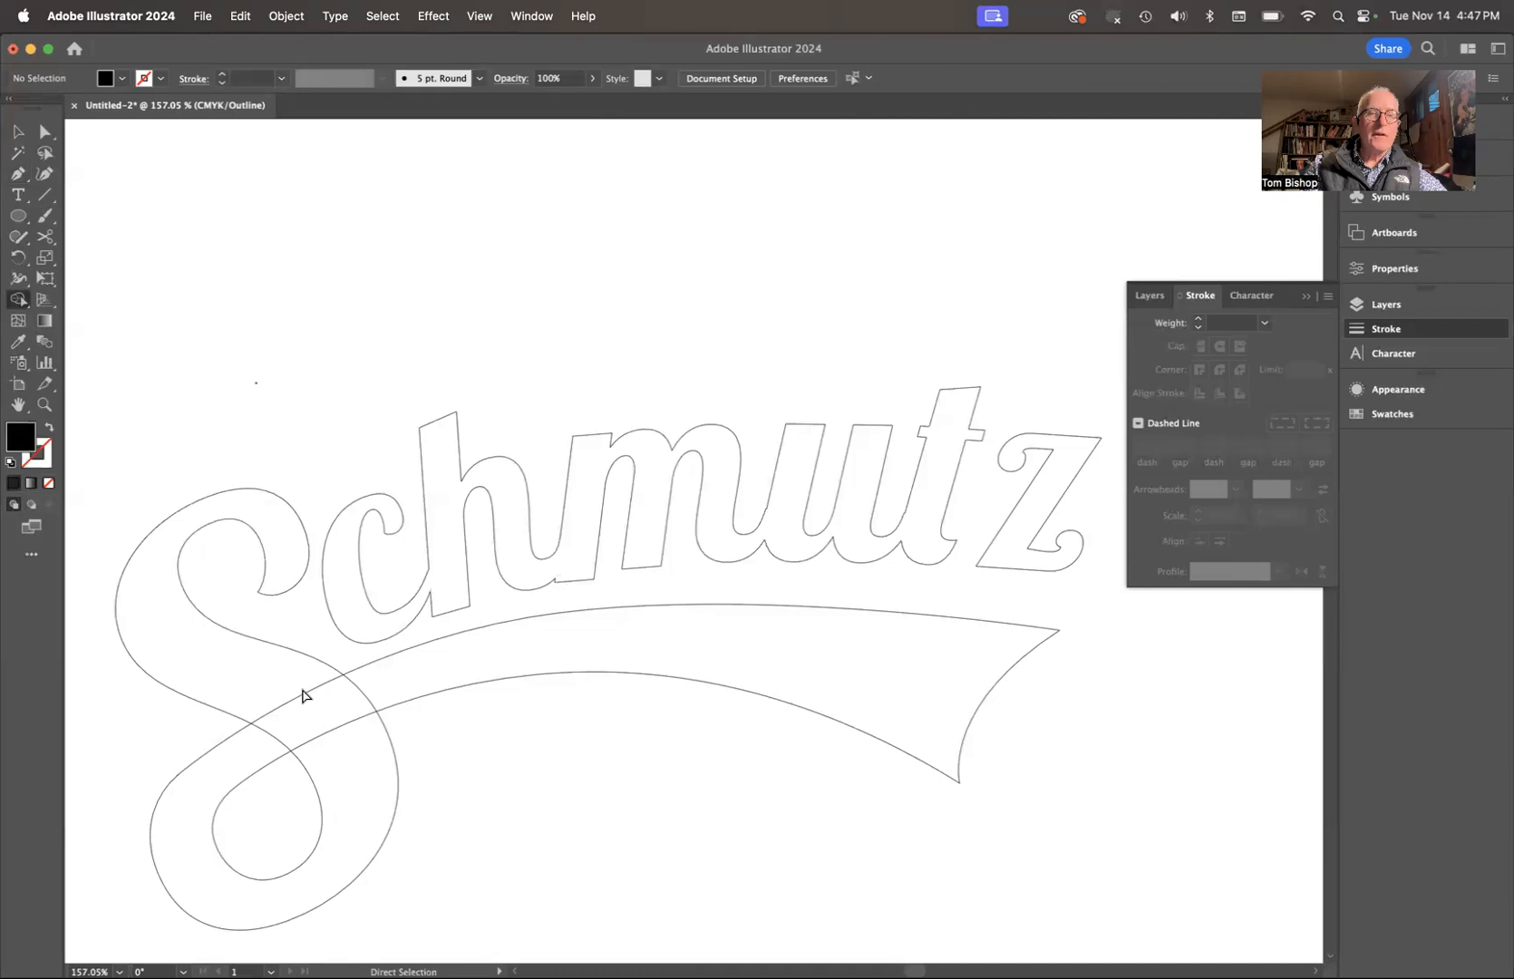
Merge the S's crossing strokes and the swash into one shape with the Shape Builder tool, keeping the tail's loop open.
{"action": "left_click", "coordinate": [304, 697], "text": "super"}
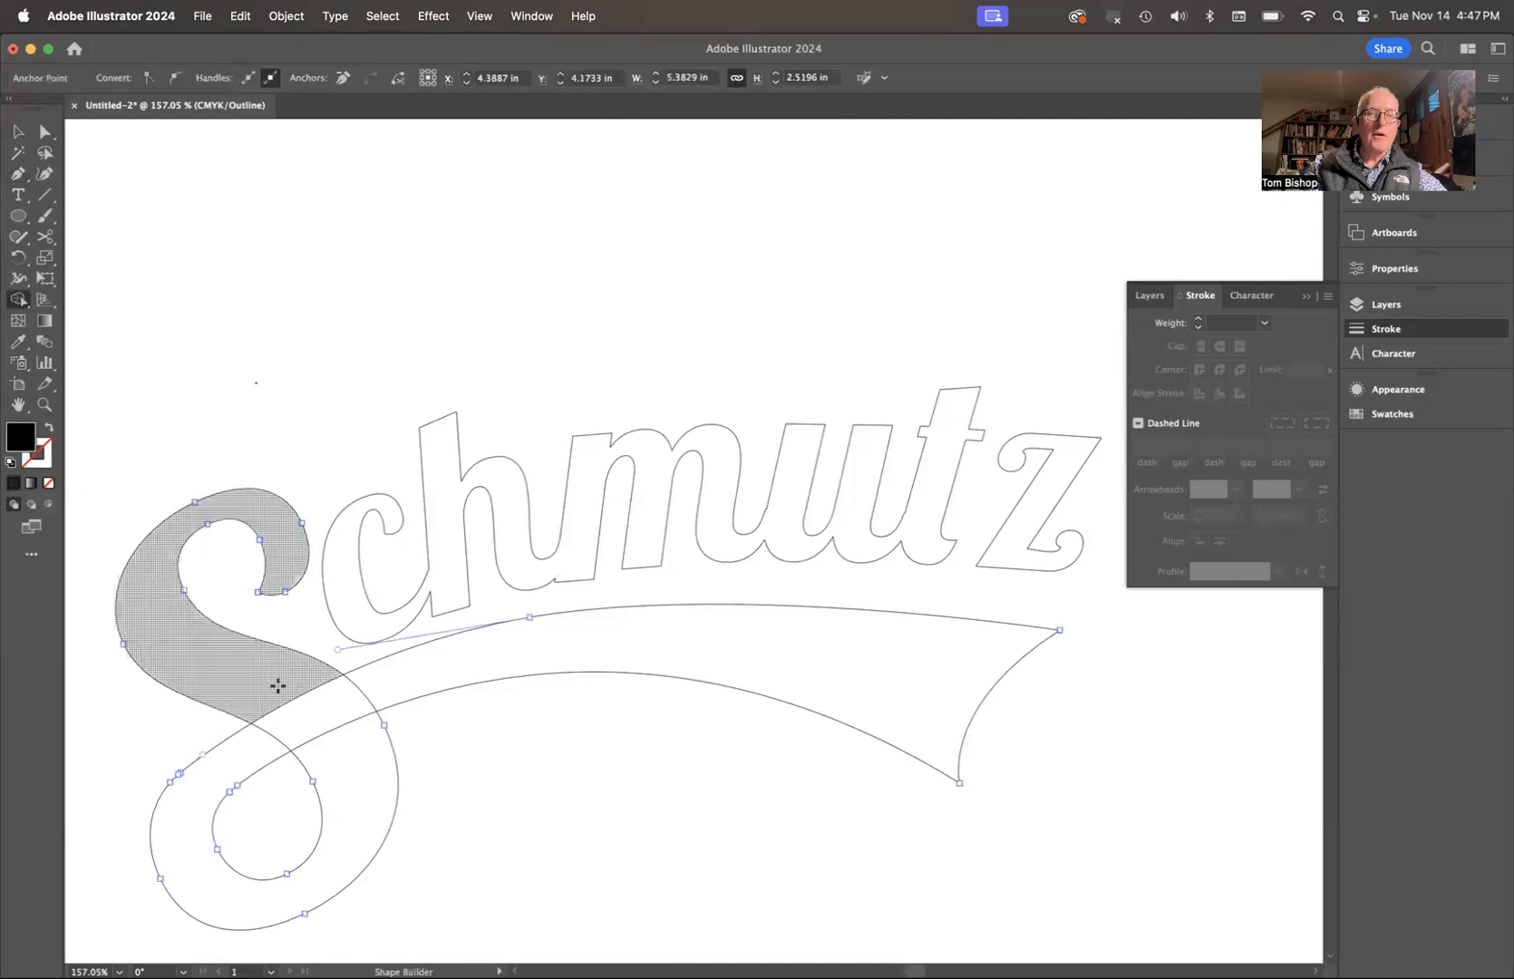
{"action": "left_click_drag", "start_coordinate": [370, 777], "coordinate": [350, 770]}
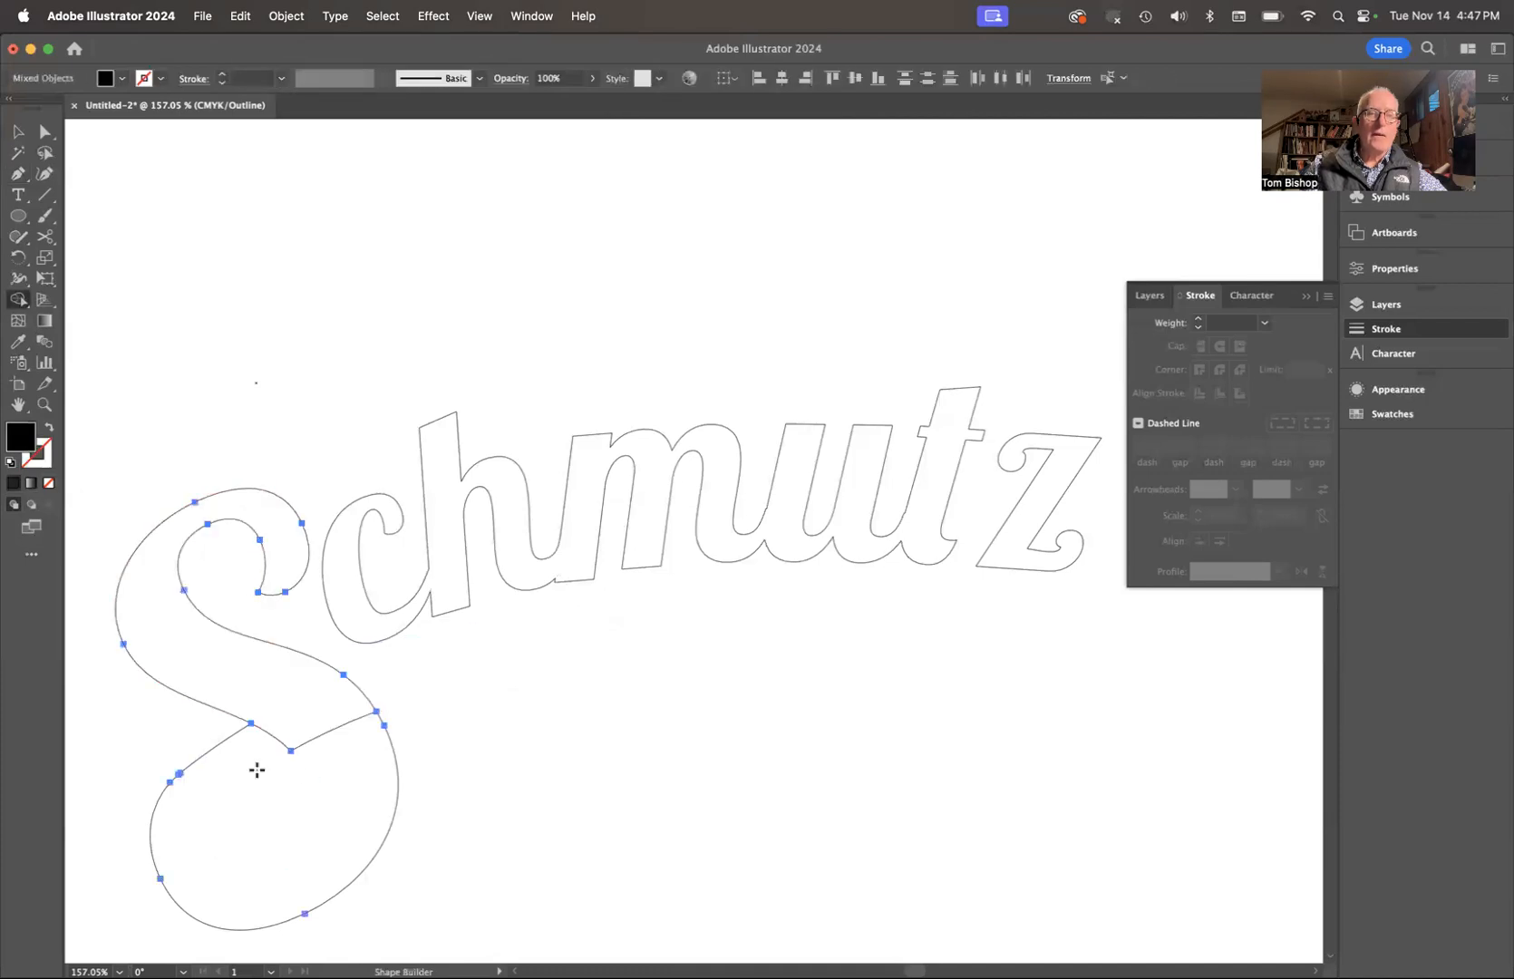
{"action": "key", "text": "super+z"}
{"action": "mouse_move", "coordinate": [255, 760]}
{"action": "left_mouse_down"}
{"action": "mouse_move", "coordinate": [264, 737]}
{"action": "mouse_move", "coordinate": [366, 686]}
{"action": "mouse_move", "coordinate": [322, 707]}
{"action": "left_mouse_up"}
{"action": "key", "text": "a"}
{"action": "left_click", "coordinate": [470, 734]}
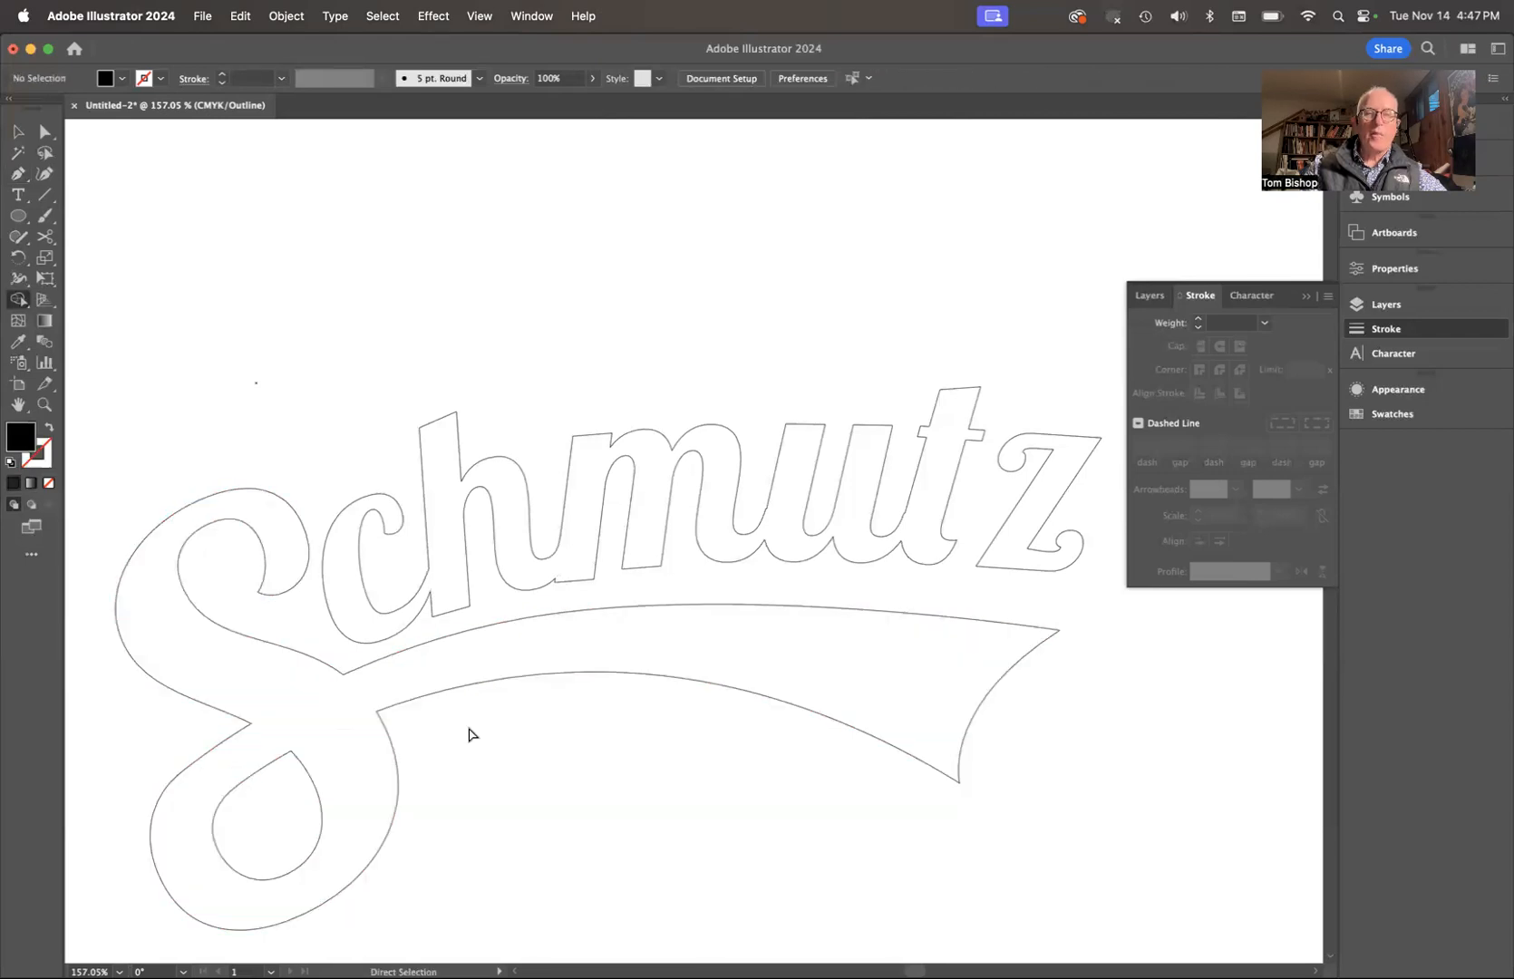
Move the letter z slightly closer to the t with the Direct Selection tool.
{"action": "key", "text": "shift+m"}
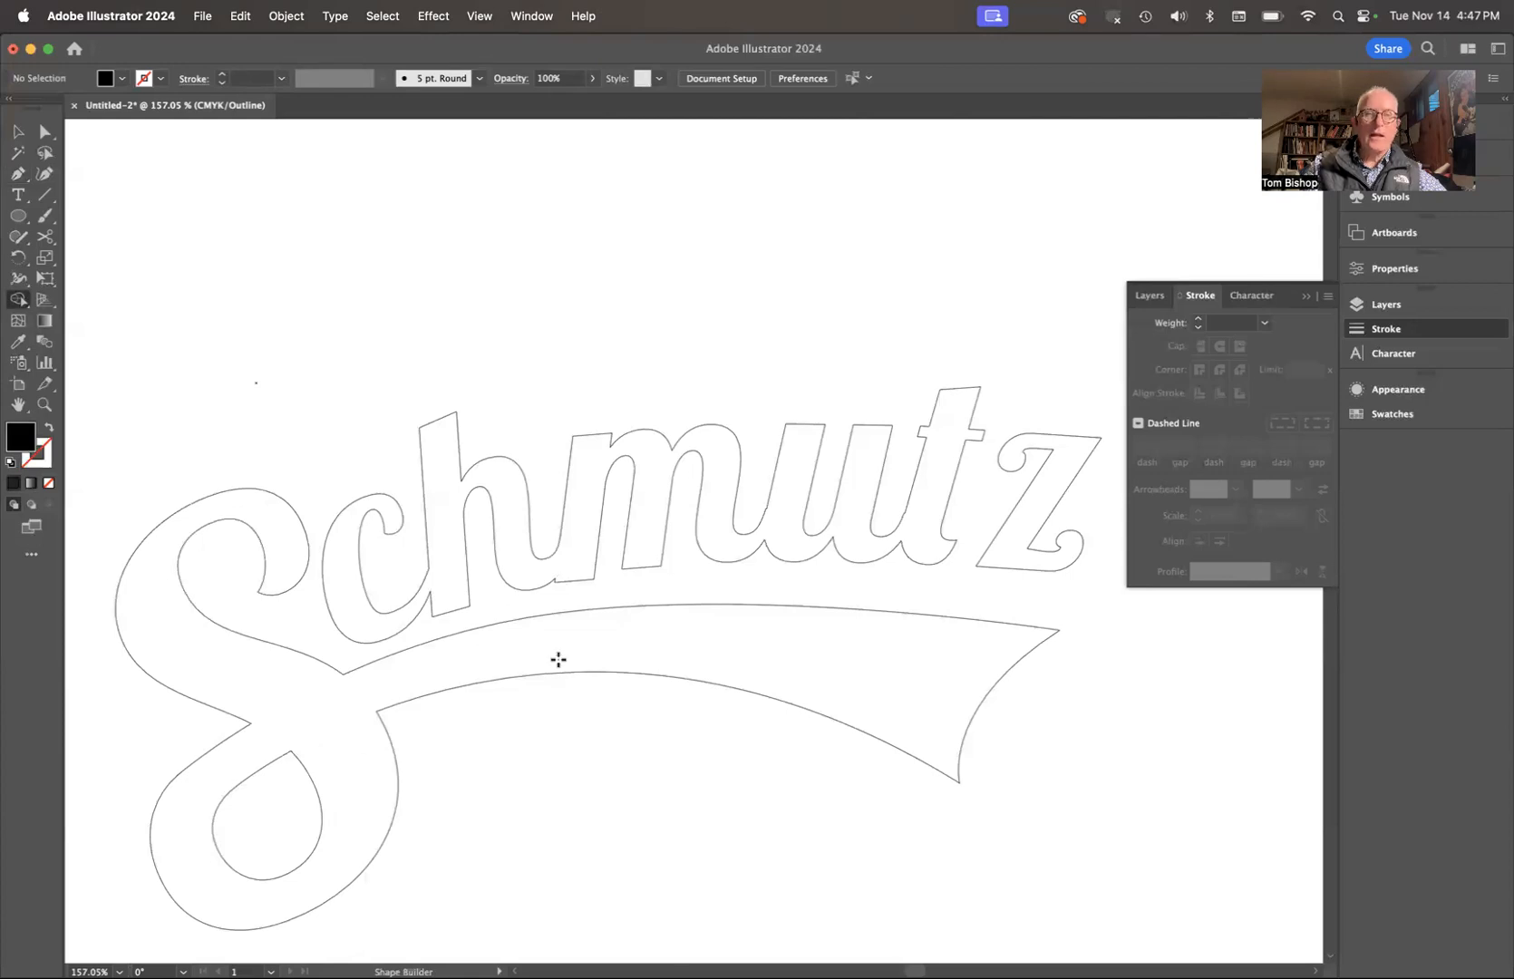
{"action": "key", "text": "super"}
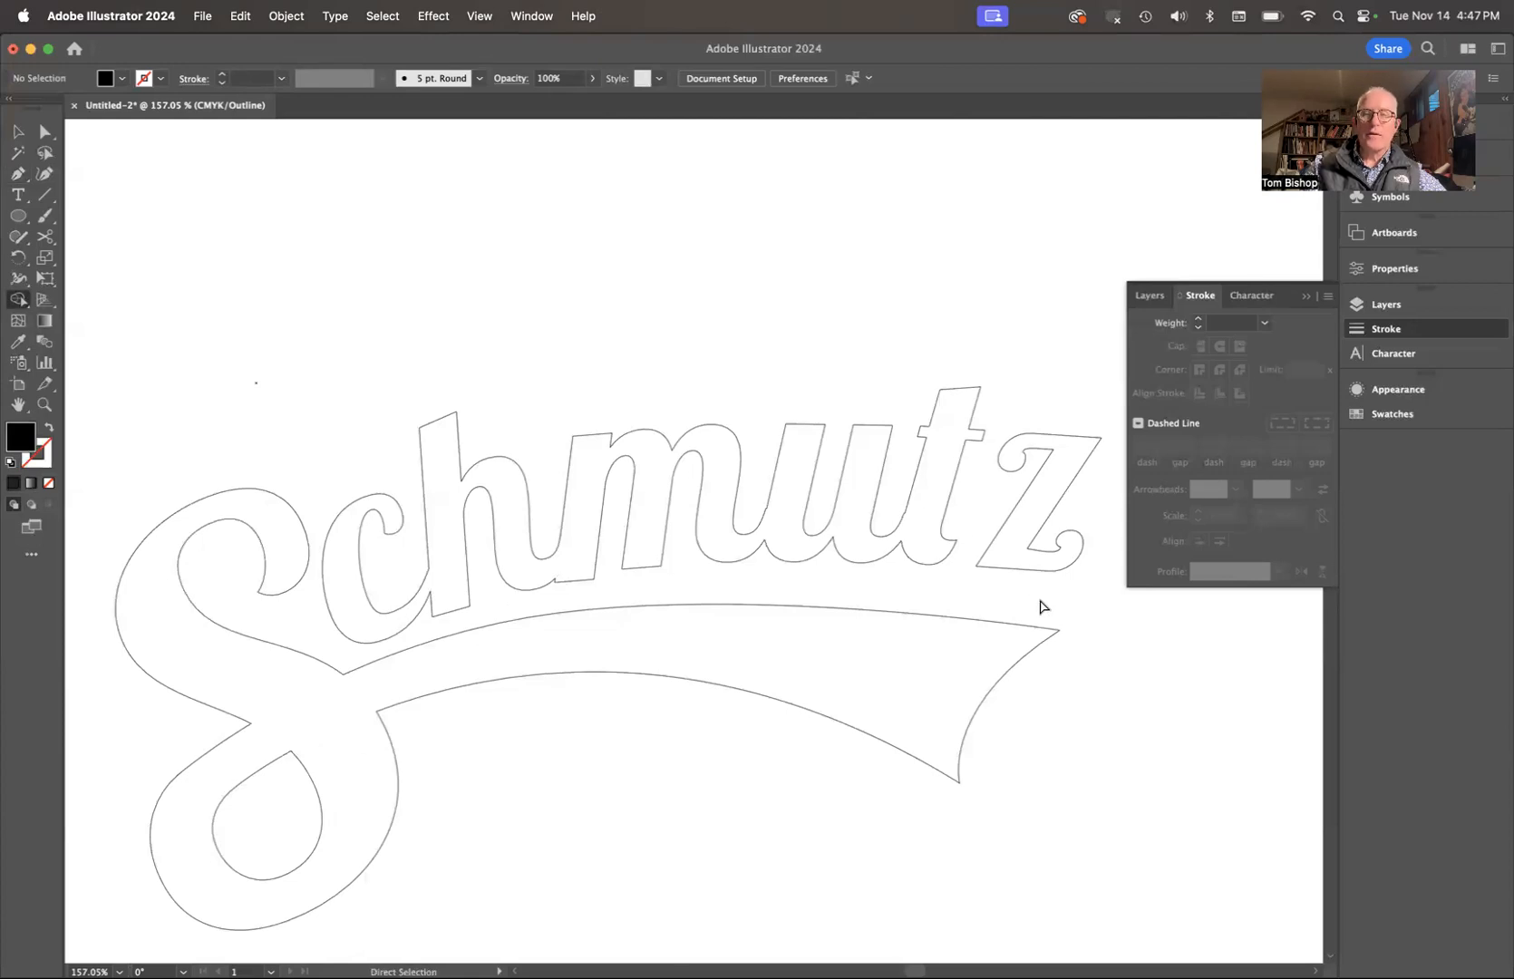
{"action": "left_click", "coordinate": [1015, 570], "text": "super"}
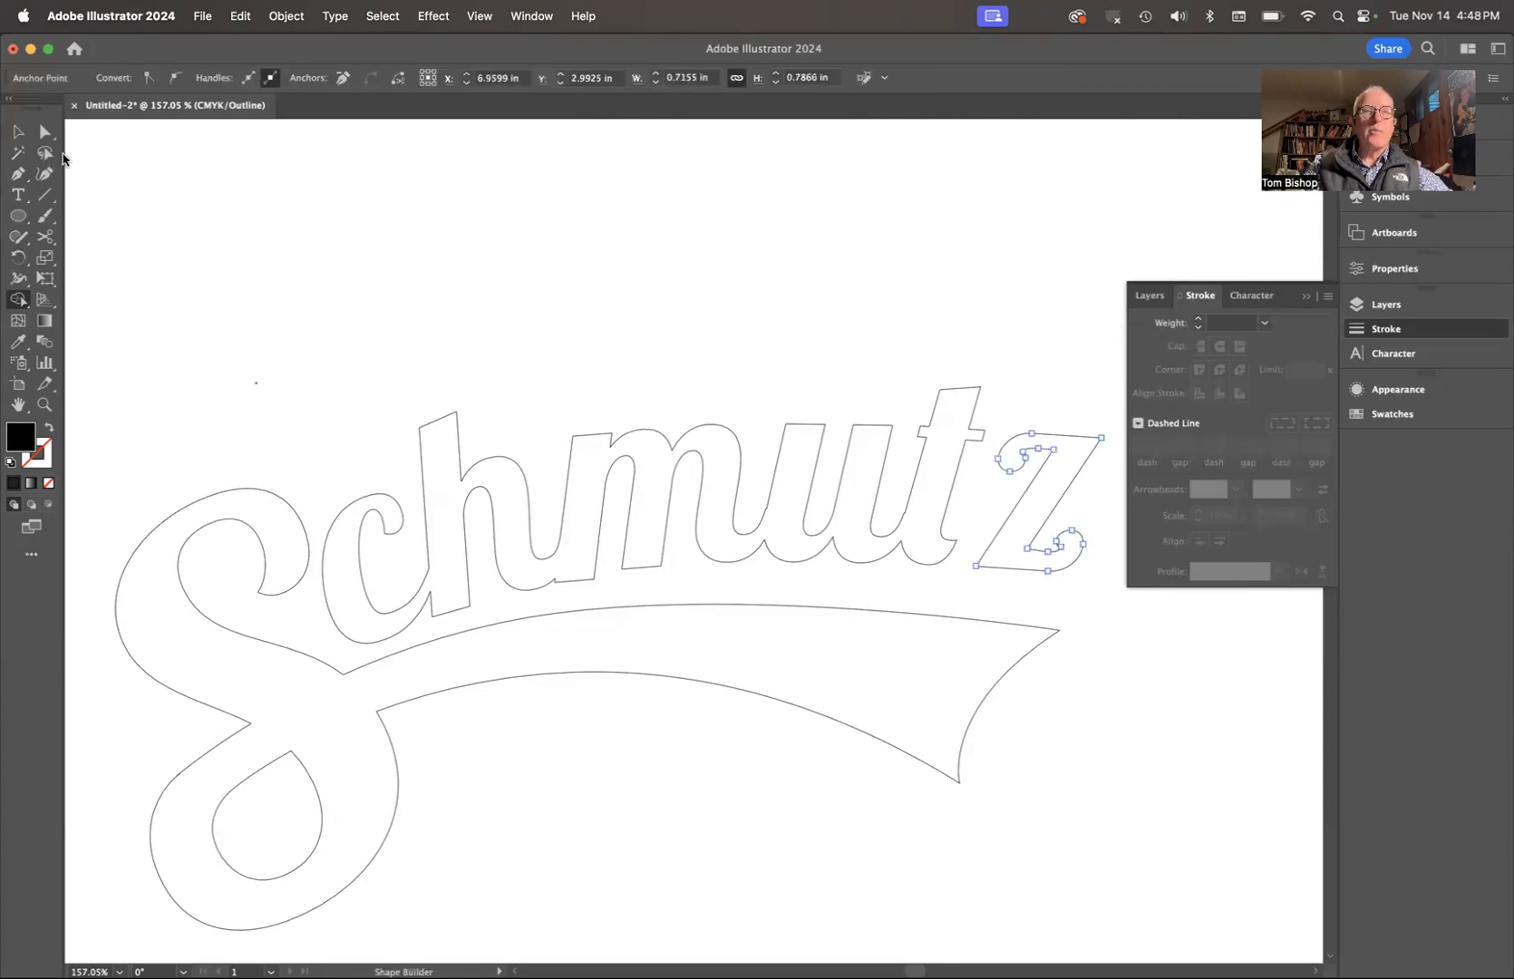
{"action": "left_click", "coordinate": [45, 132]}
{"action": "left_click", "coordinate": [854, 360]}
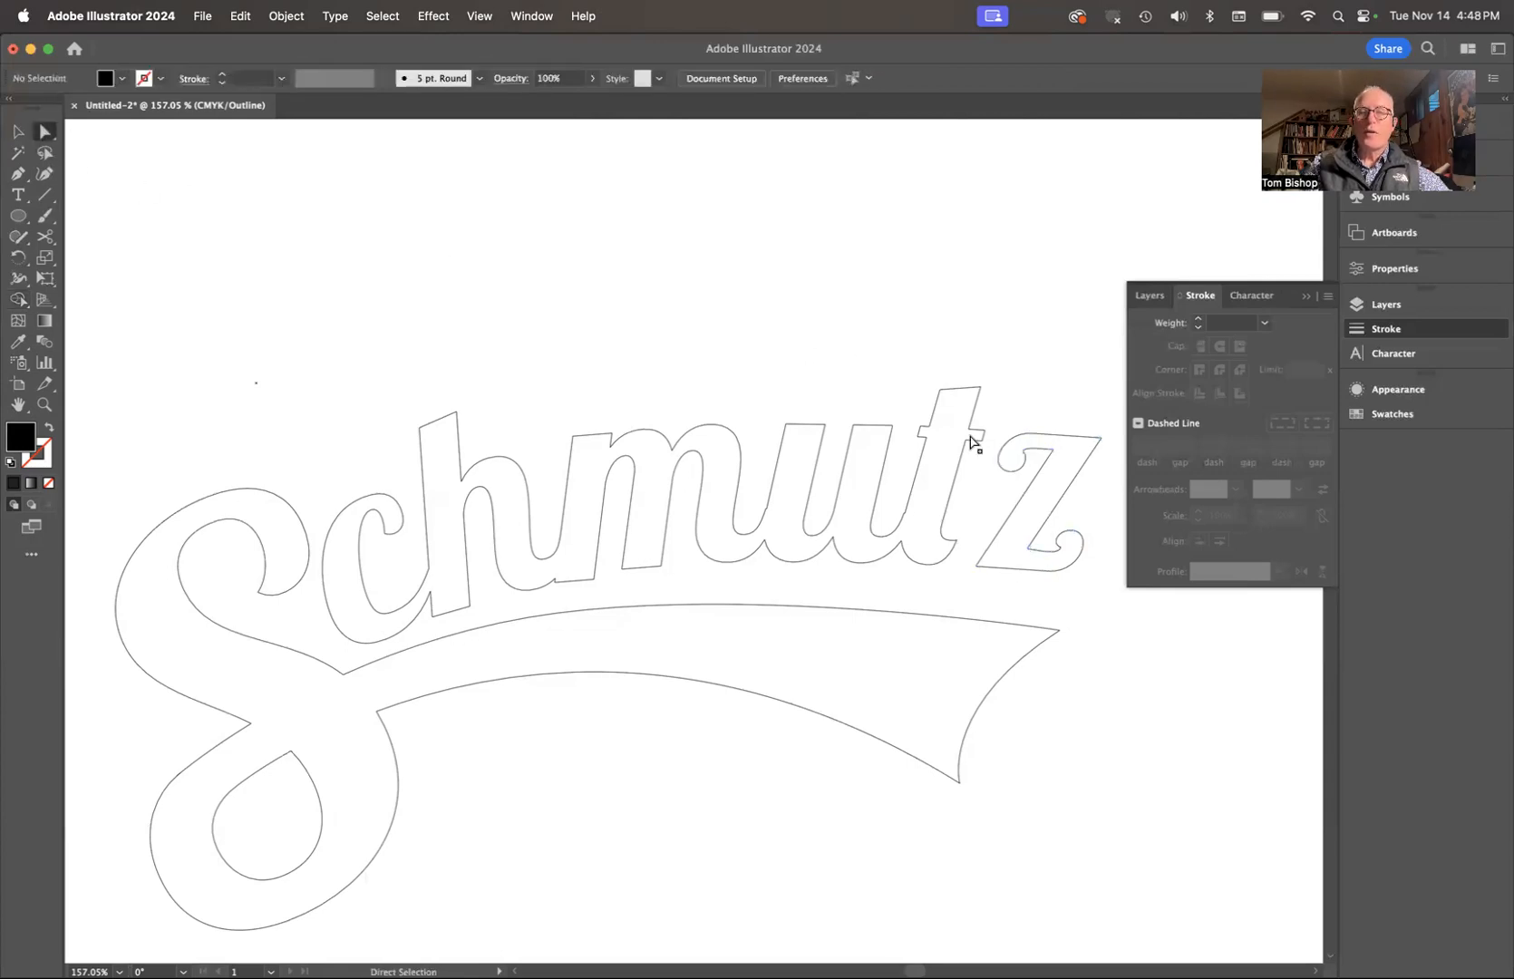
{"action": "left_click", "coordinate": [1024, 494]}
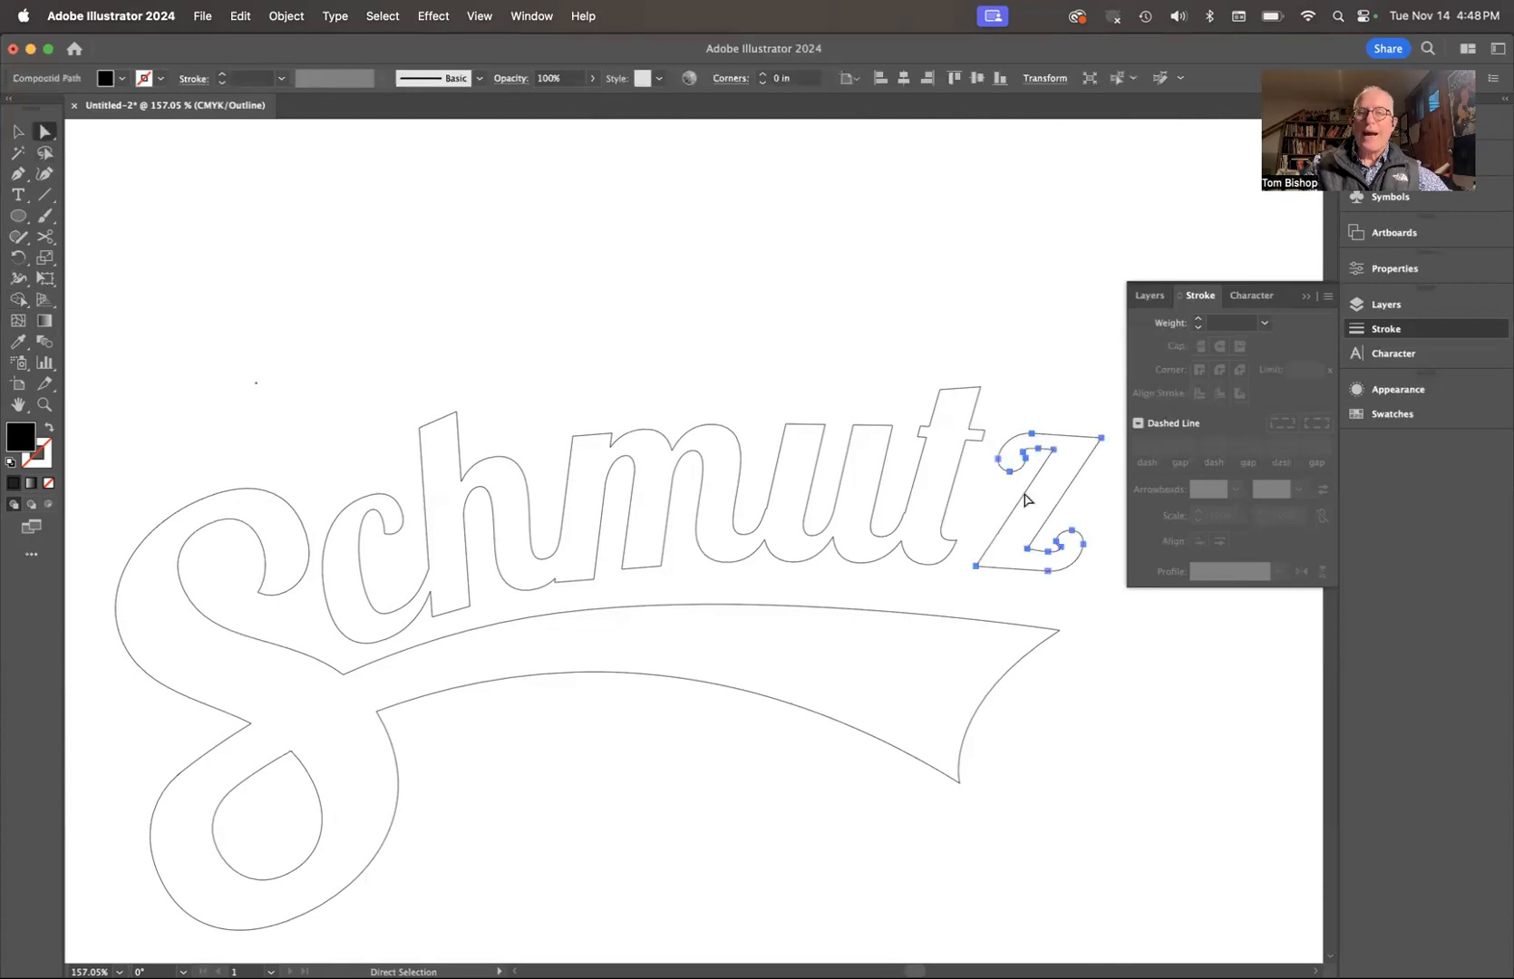
{"action": "left_click_drag", "start_coordinate": [1025, 492], "coordinate": [1007, 497]}
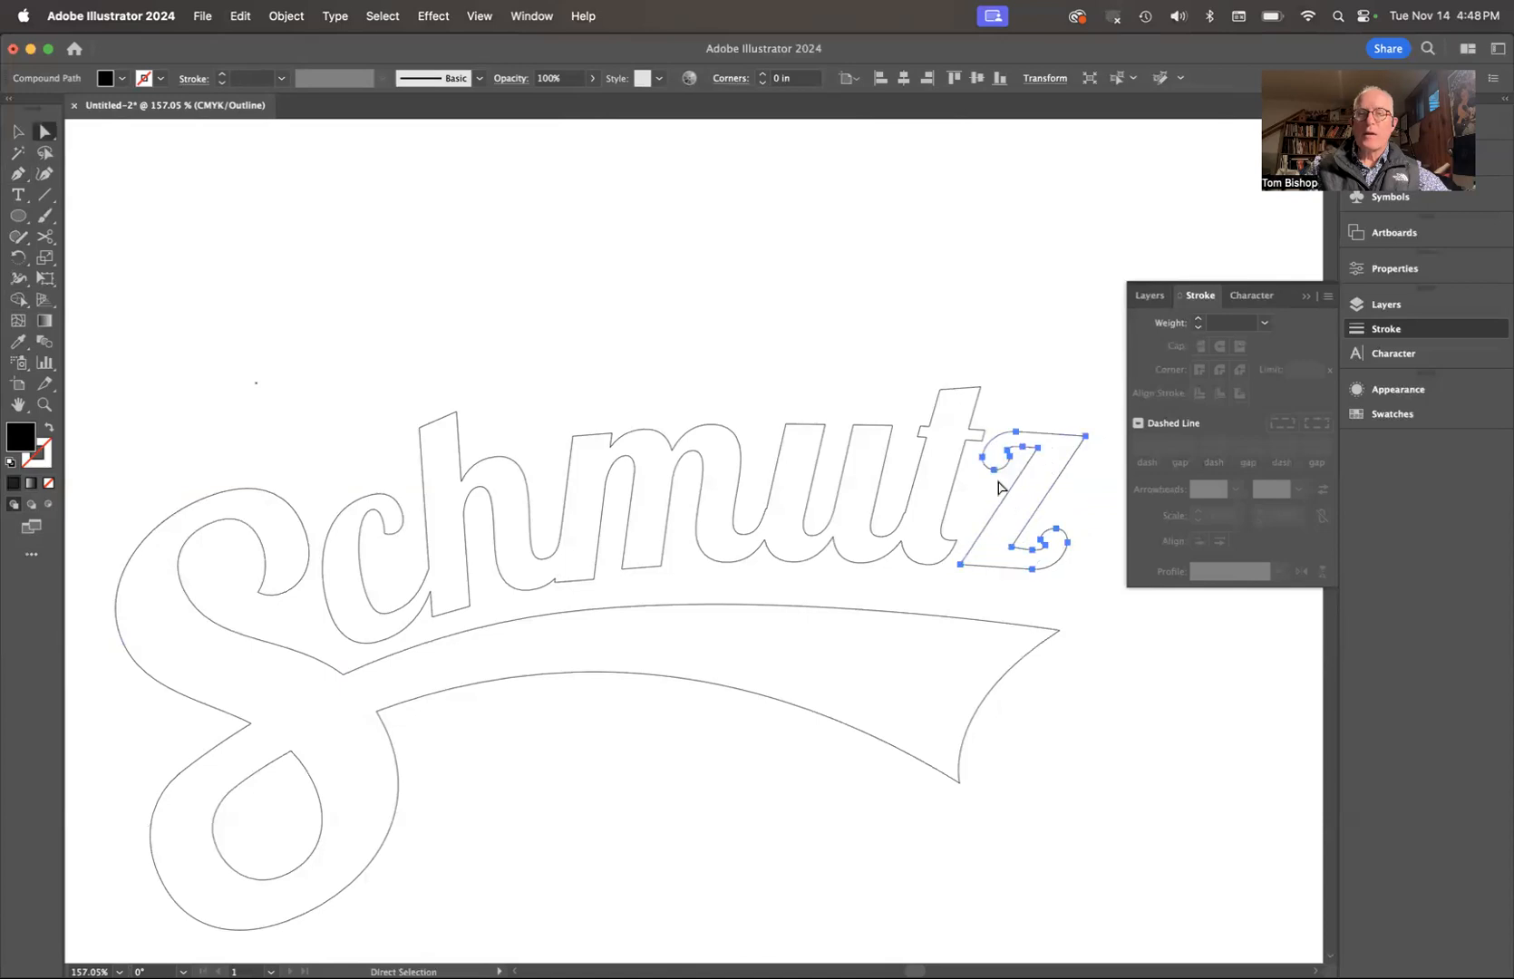
{"action": "left_click", "coordinate": [877, 353]}
{"action": "scroll", "coordinate": [767, 658], "scroll_direction": "down", "scroll_amount": 5}
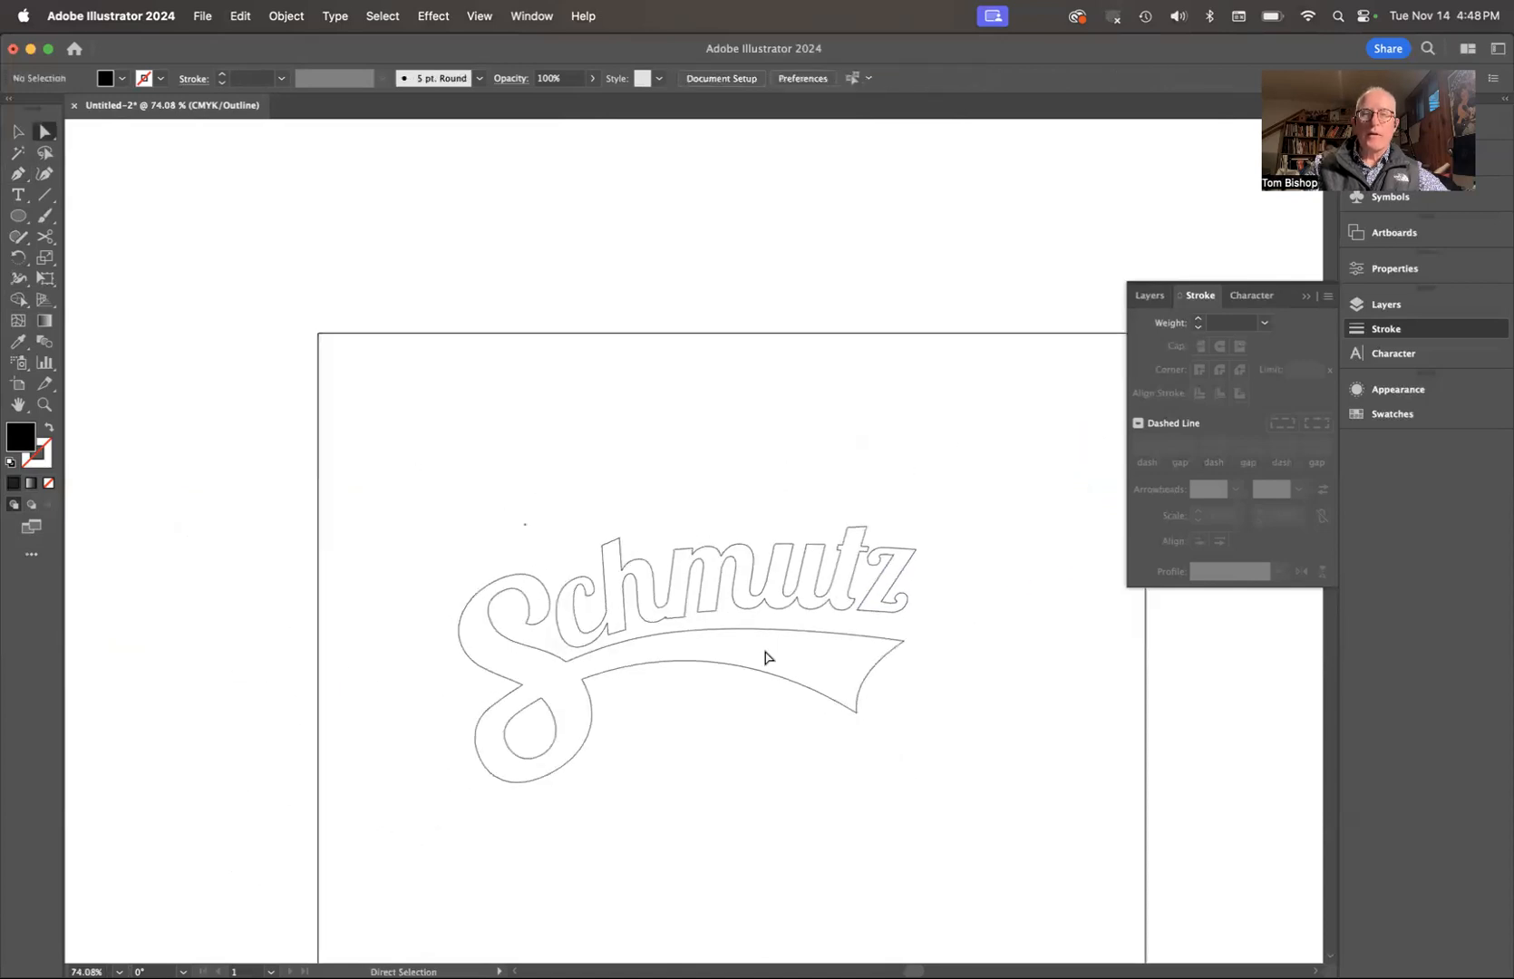
{"action": "scroll", "coordinate": [767, 658], "scroll_direction": "down", "scroll_amount": 2}
{"action": "scroll", "coordinate": [767, 659], "scroll_direction": "down", "scroll_amount": 2}
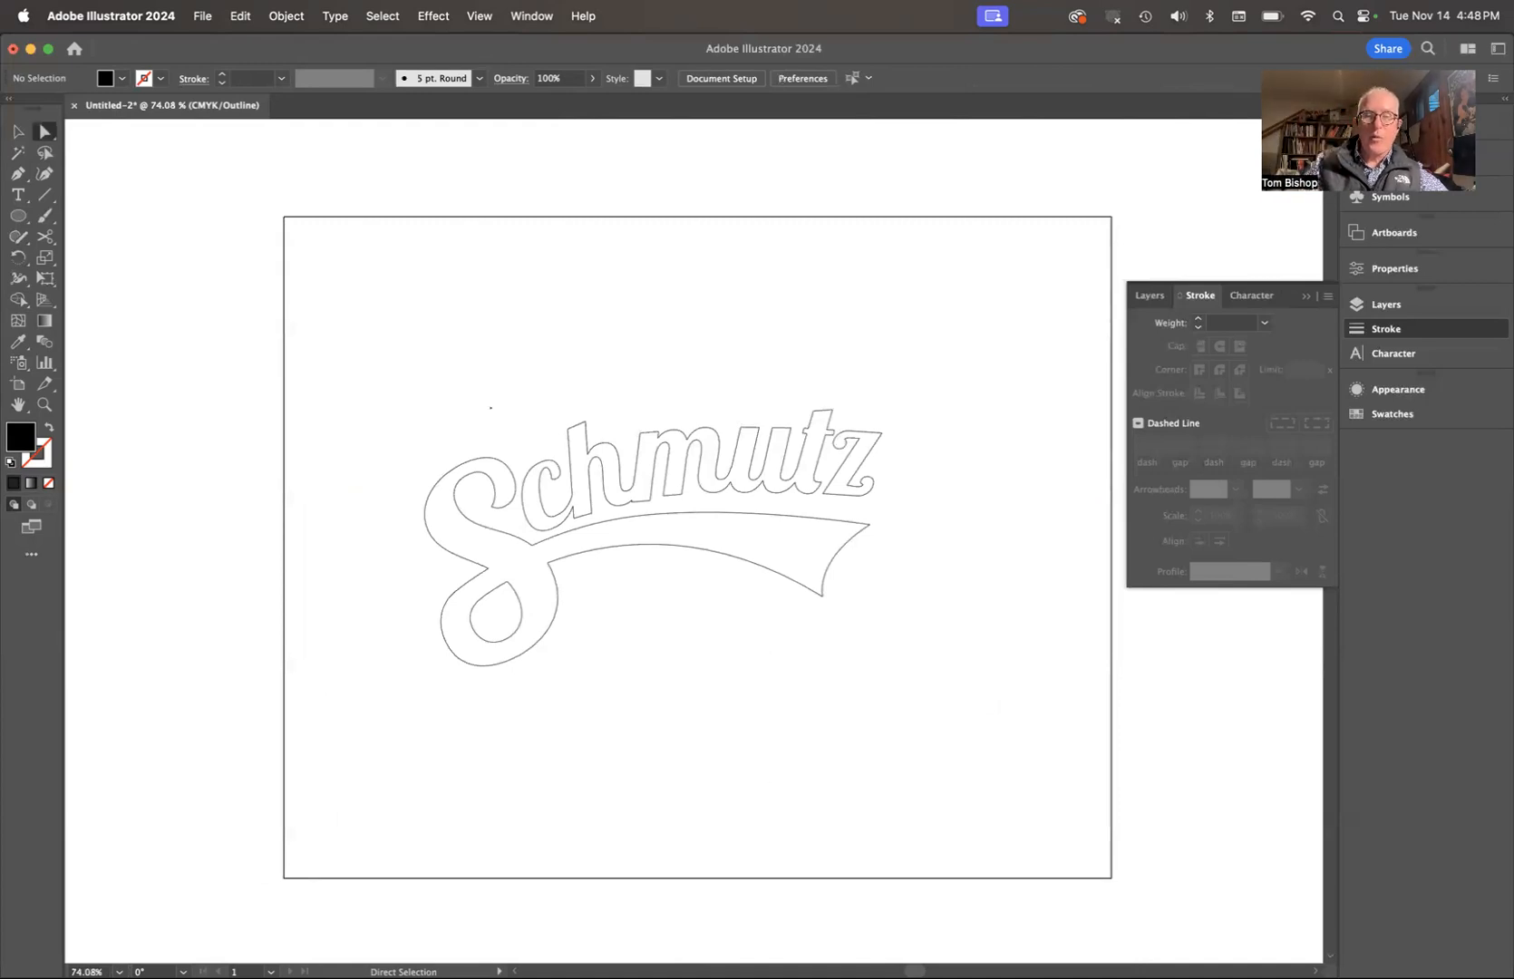
{"action": "mouse_move", "coordinate": [781, 943]}
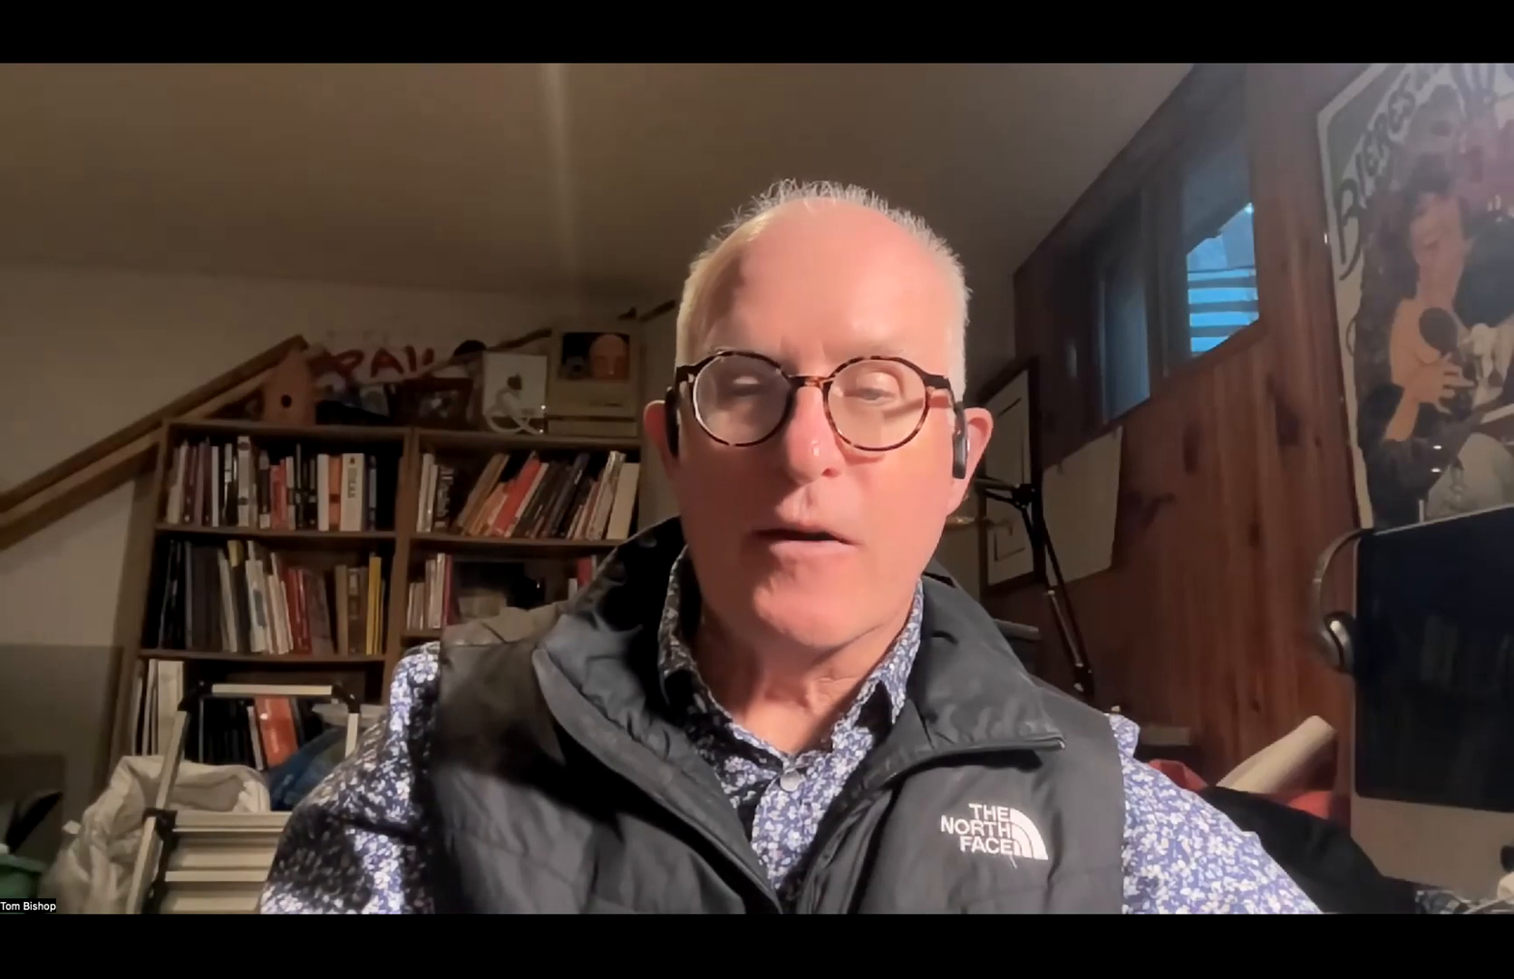